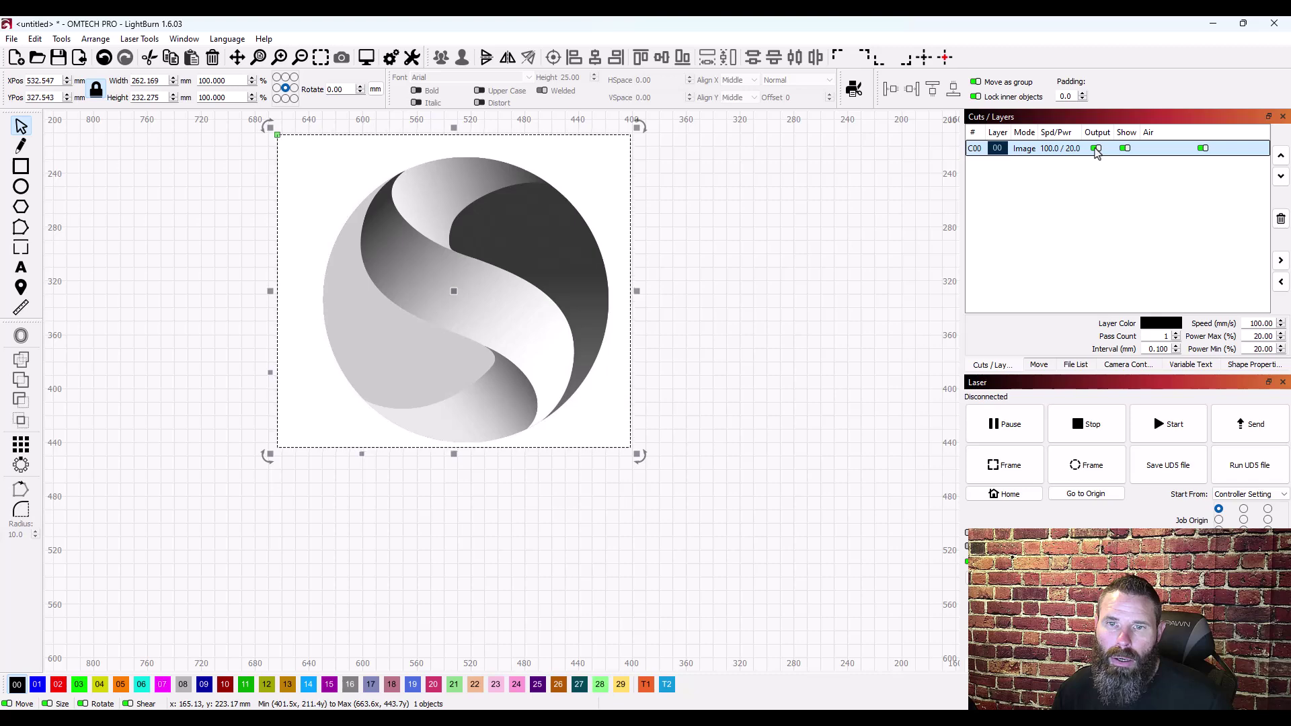
Turn off output for the C00 logo image layer so the image shows faded
left_click(1096, 148)
left_click(1096, 149)
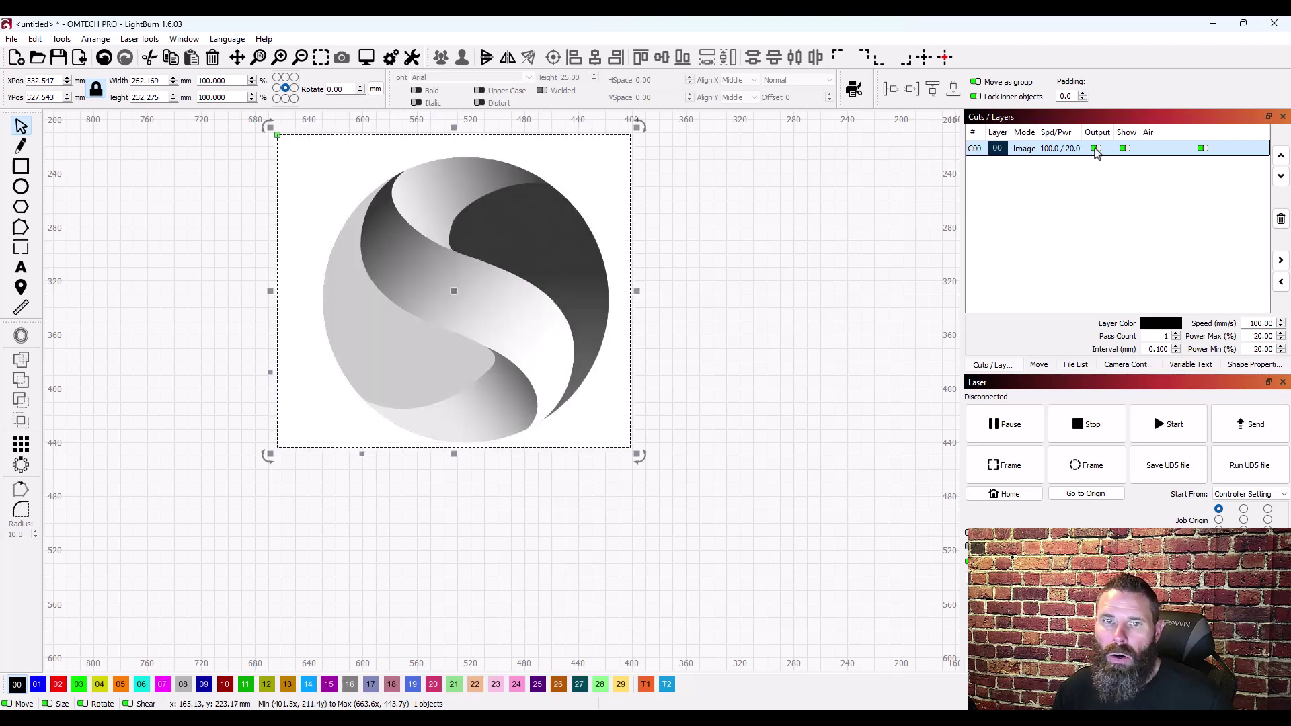
left_click(1096, 149)
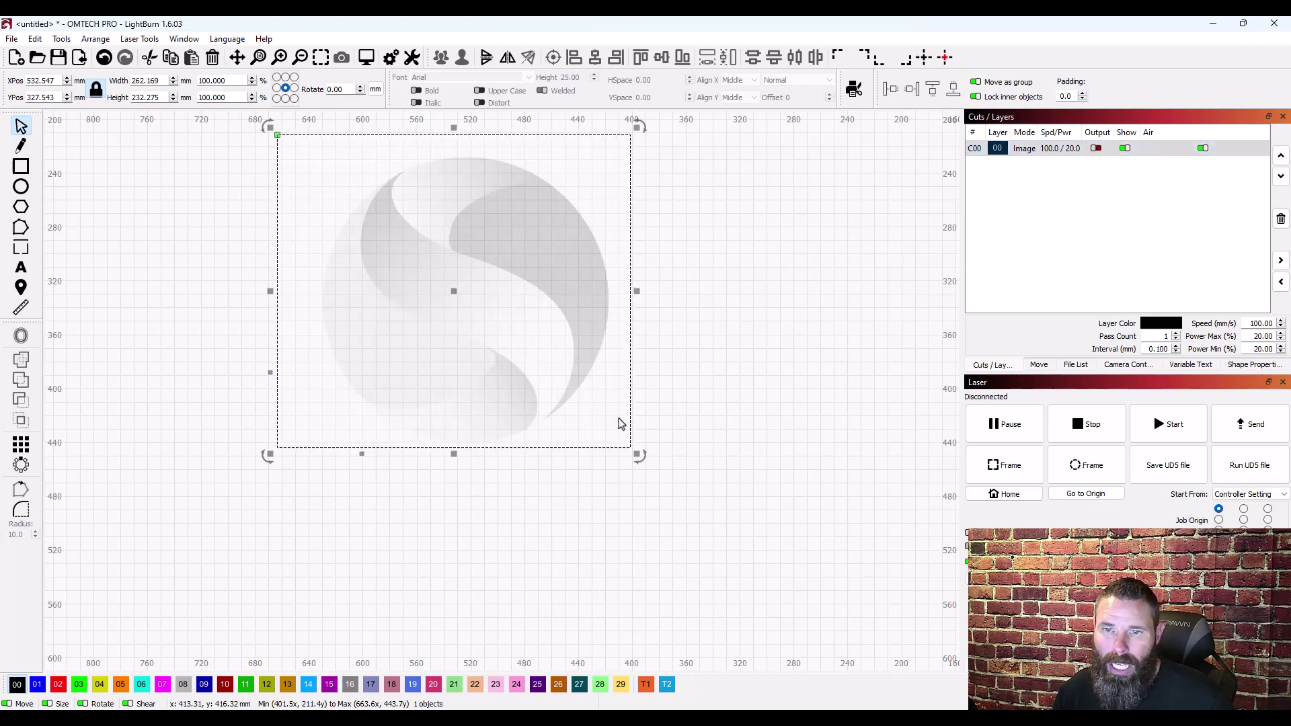
Enlarge the logo image to about 533 x 472 mm and move it to roughly X 402.306, Y 424.322 mm
scroll(525, 384, "down", 3)
left_click_drag(592, 425, 773, 496)
scroll(713, 459, "up", 3)
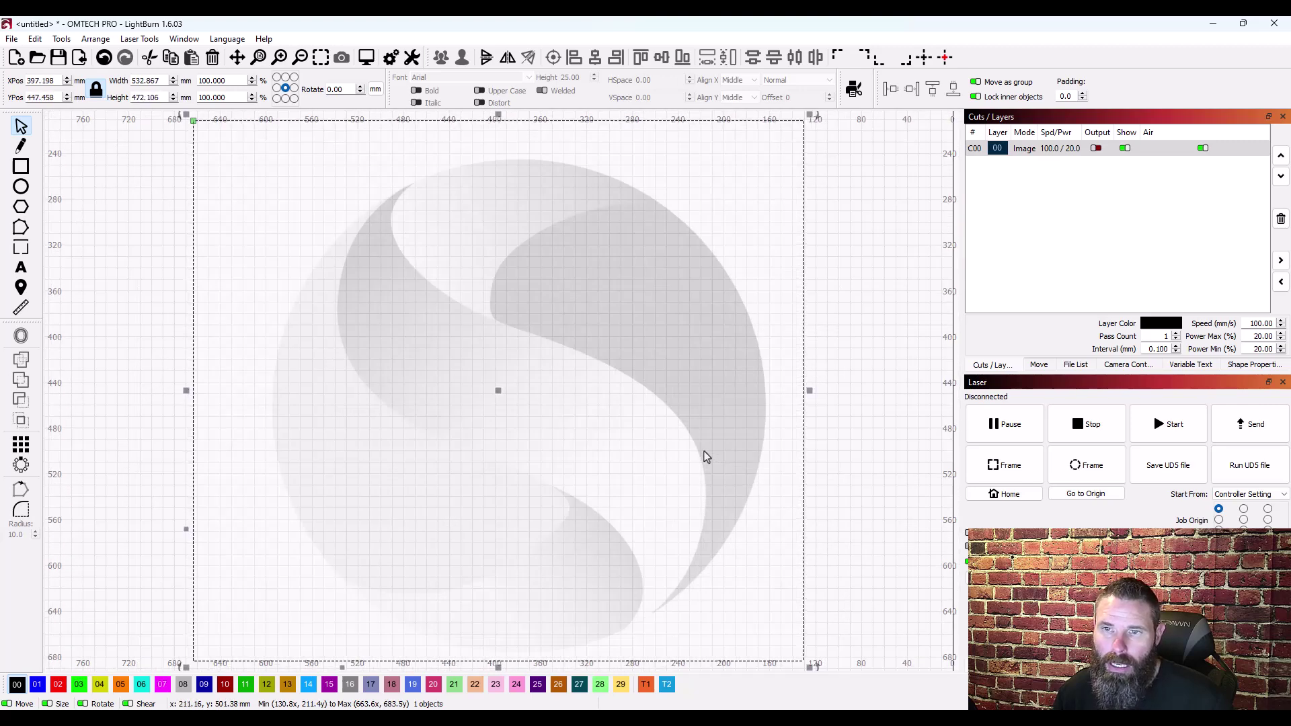
left_click_drag(499, 386, 492, 360)
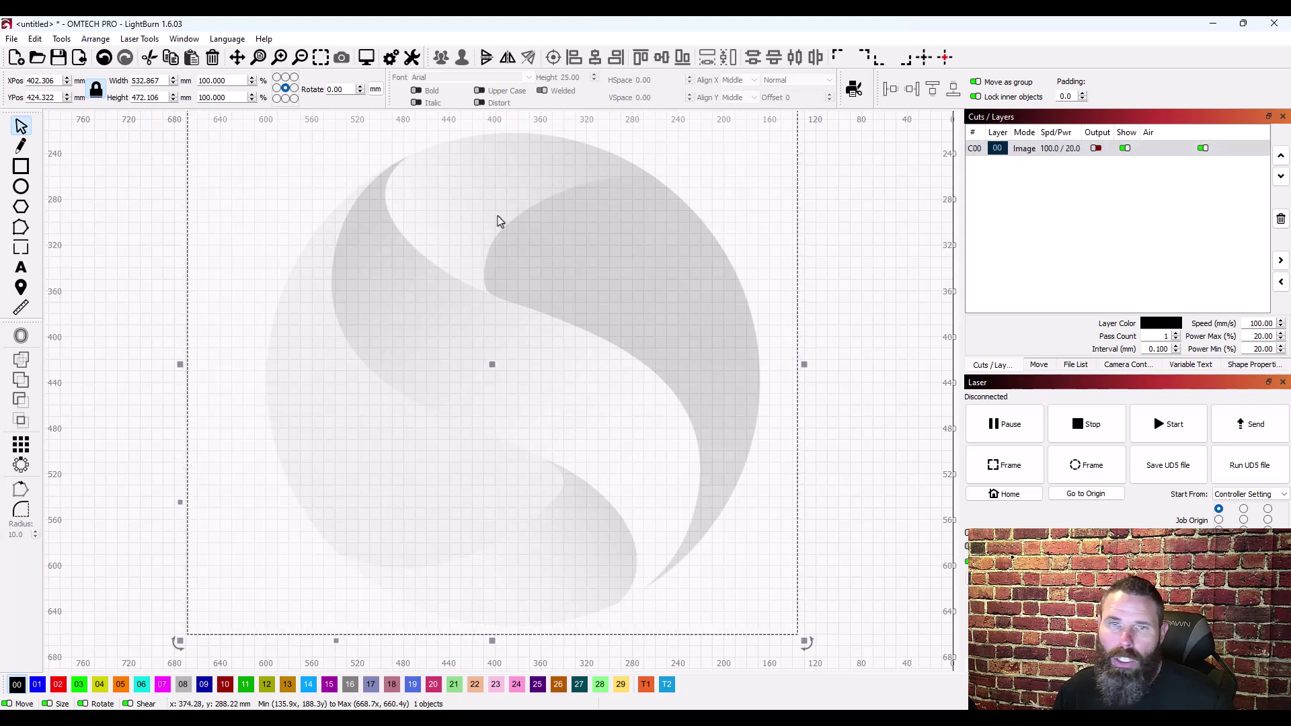
left_click(21, 187)
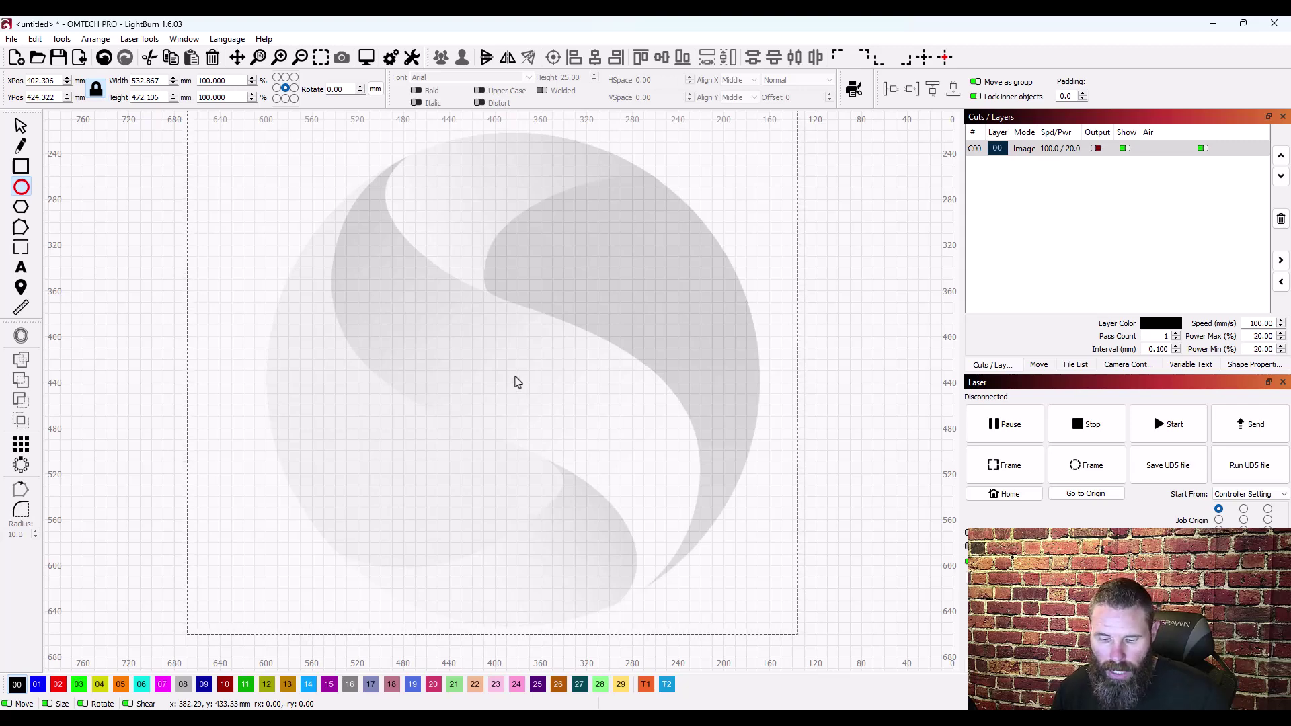
Draw a 432.328 mm circle over the logo's round outline and nudge it to about X 384.292, Y 437.332 mm
mouse_move(516, 381)
left_mouse_down()
mouse_move(680, 498)
mouse_move(765, 516)
left_mouse_up()
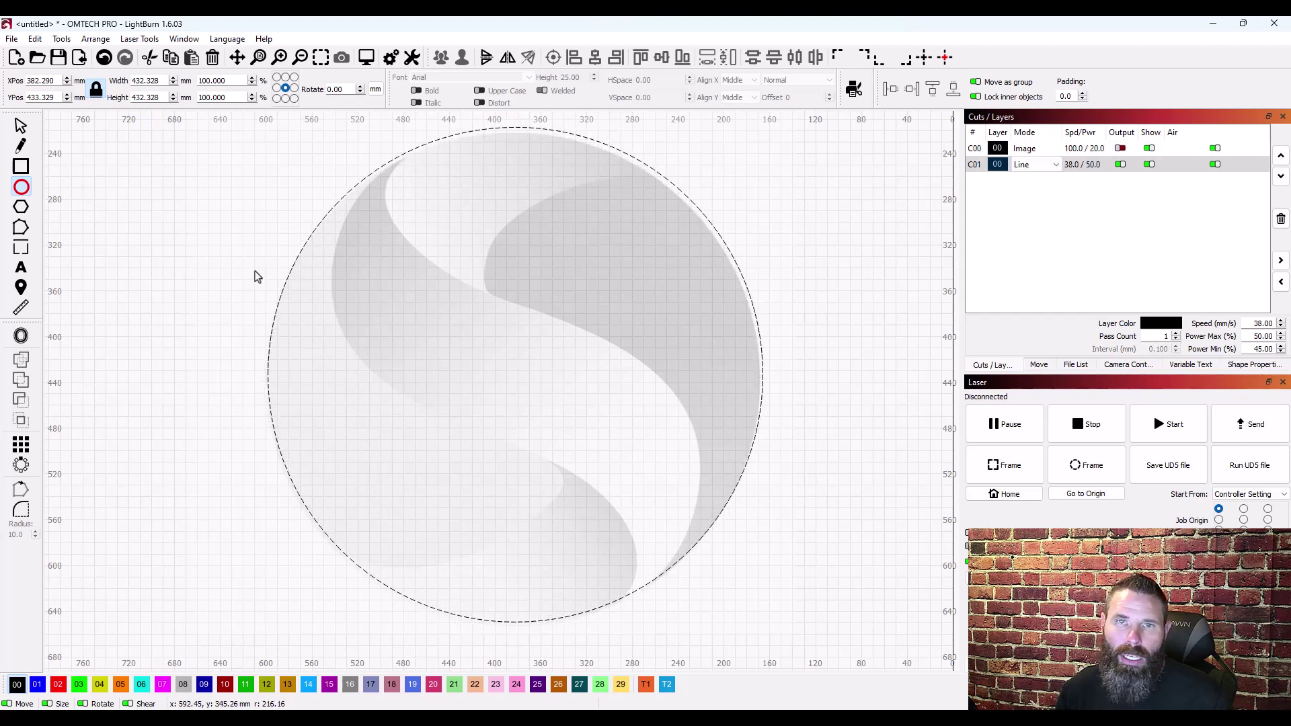
left_click(20, 126)
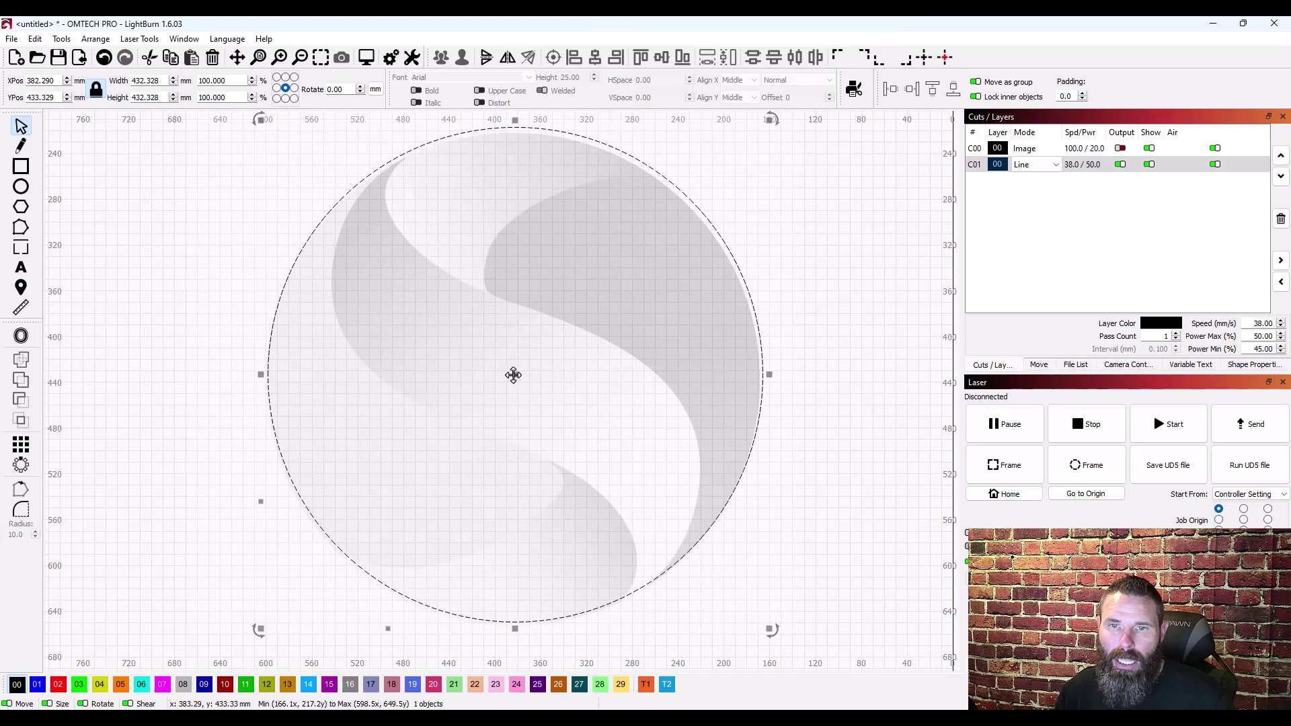
left_click_drag(512, 375, 512, 379)
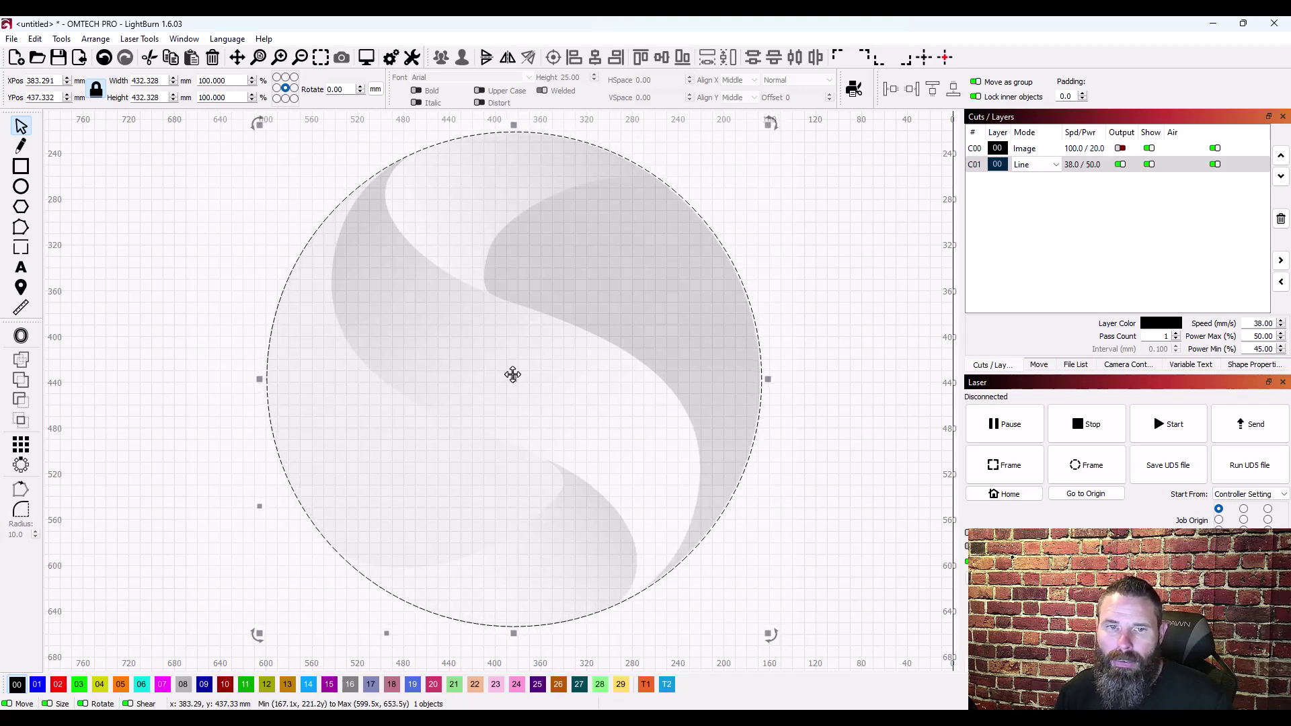
key("Left")
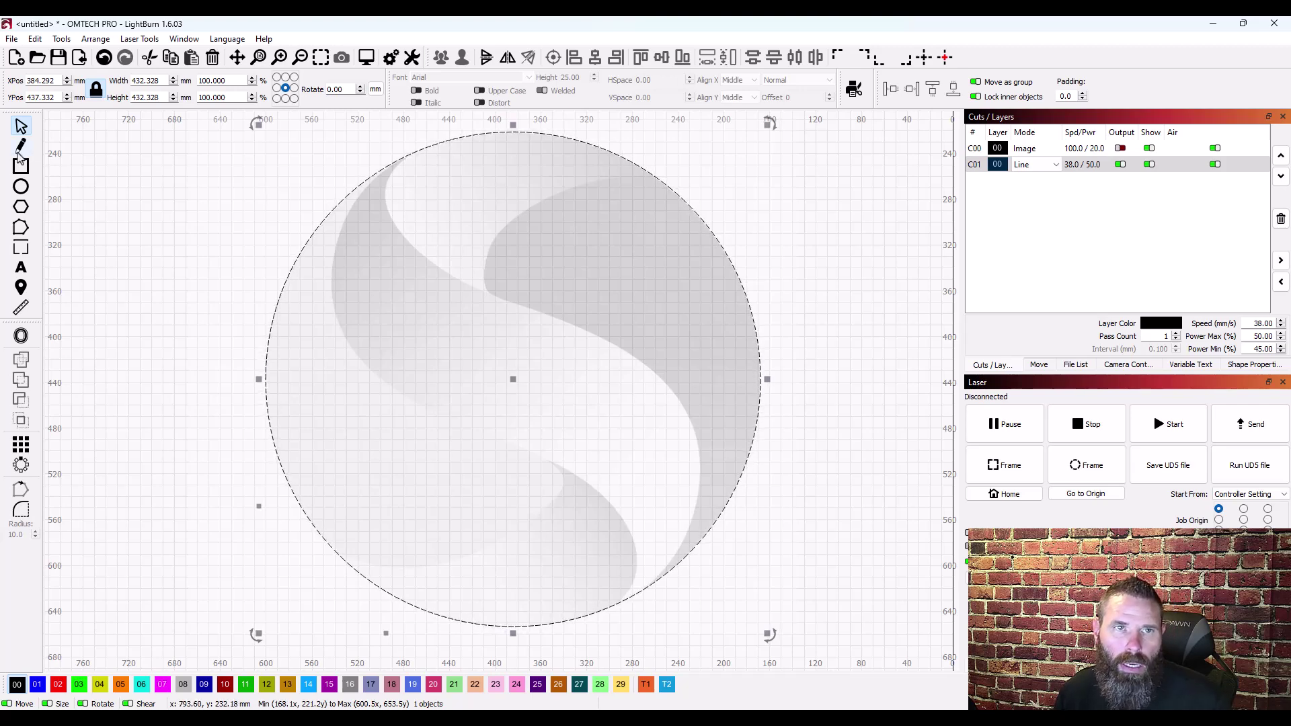
scroll(145, 232, "down", 1)
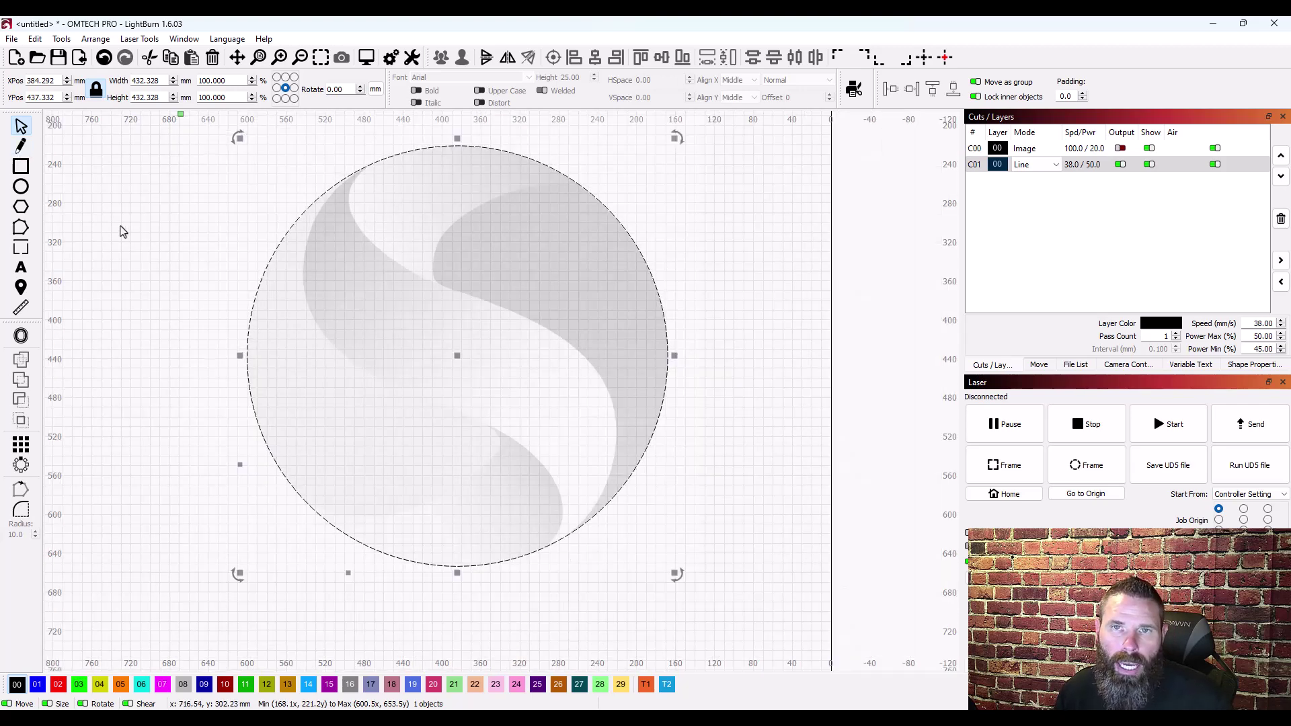
left_click(21, 148)
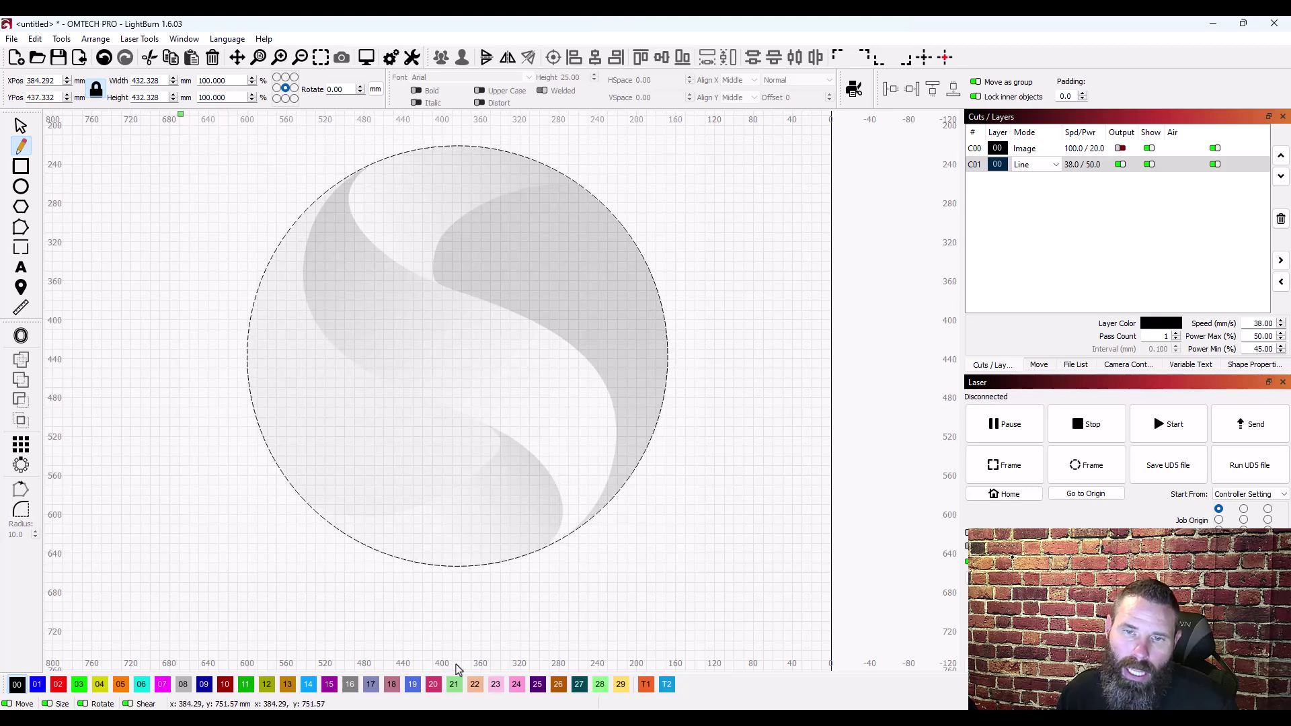
left_click(397, 146)
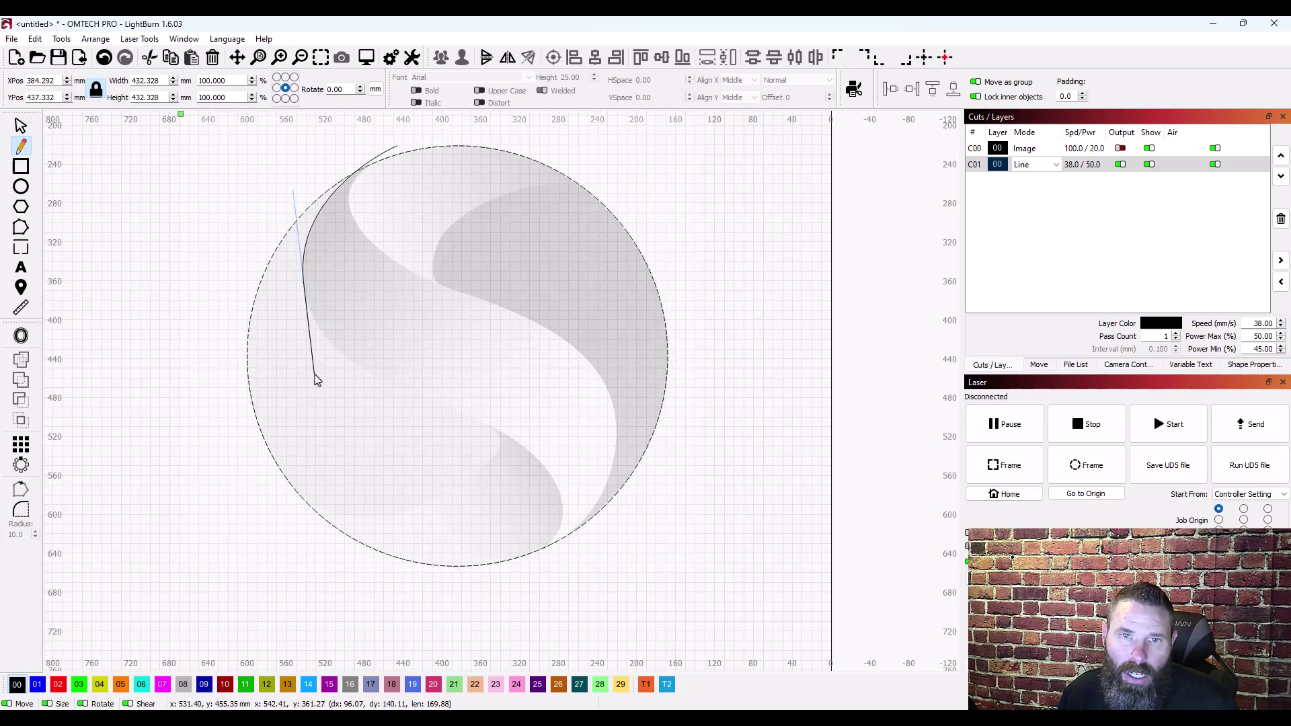
left_click_drag(315, 376, 318, 378)
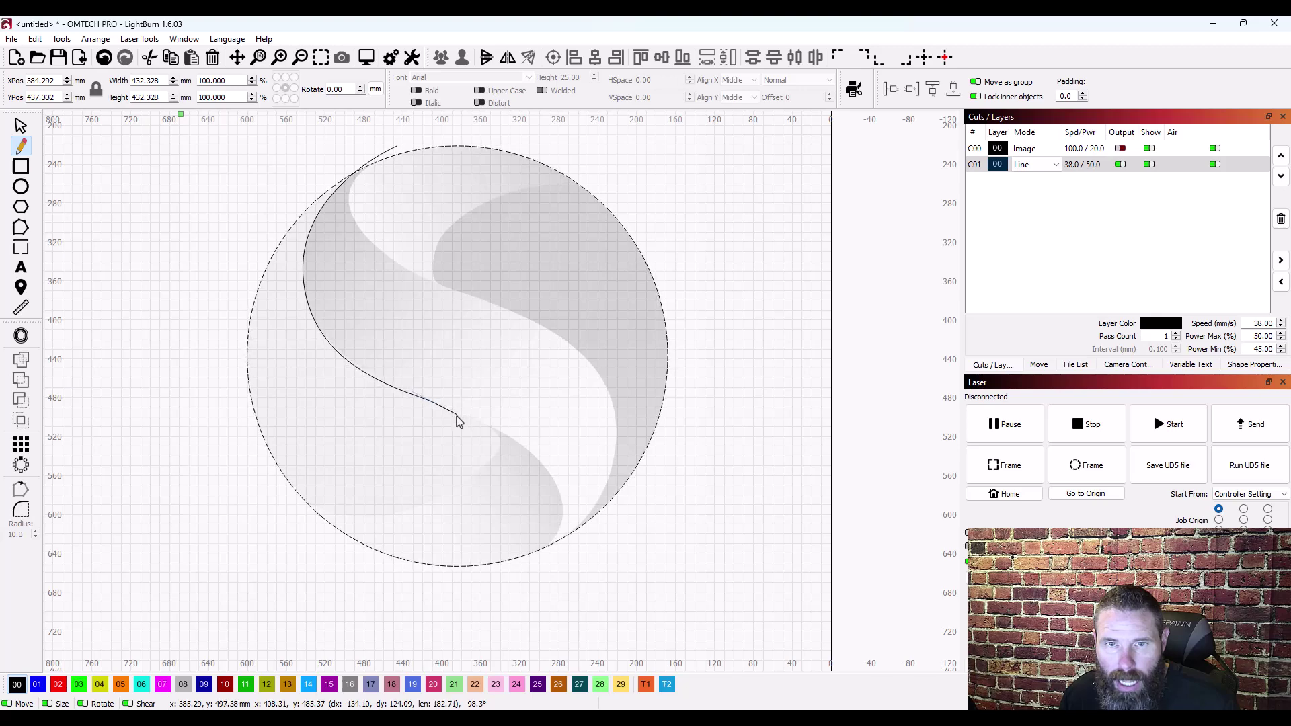
left_click(457, 423)
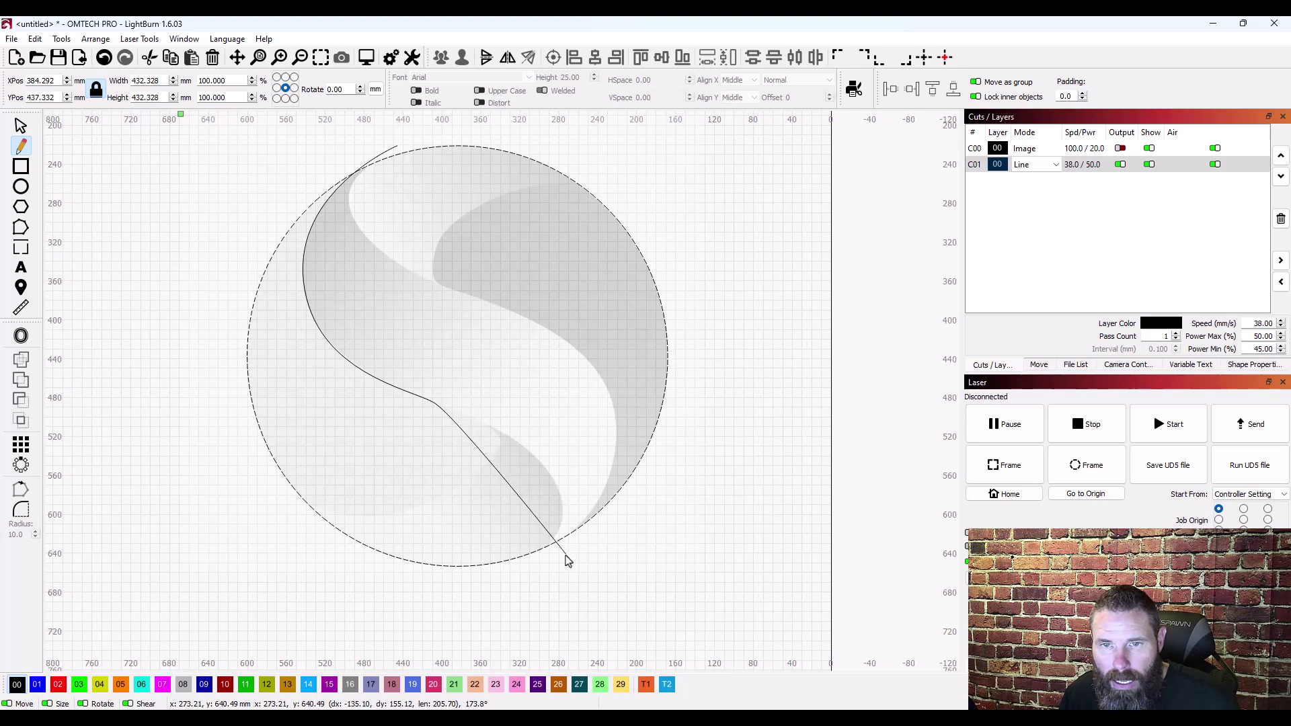
left_click(563, 512)
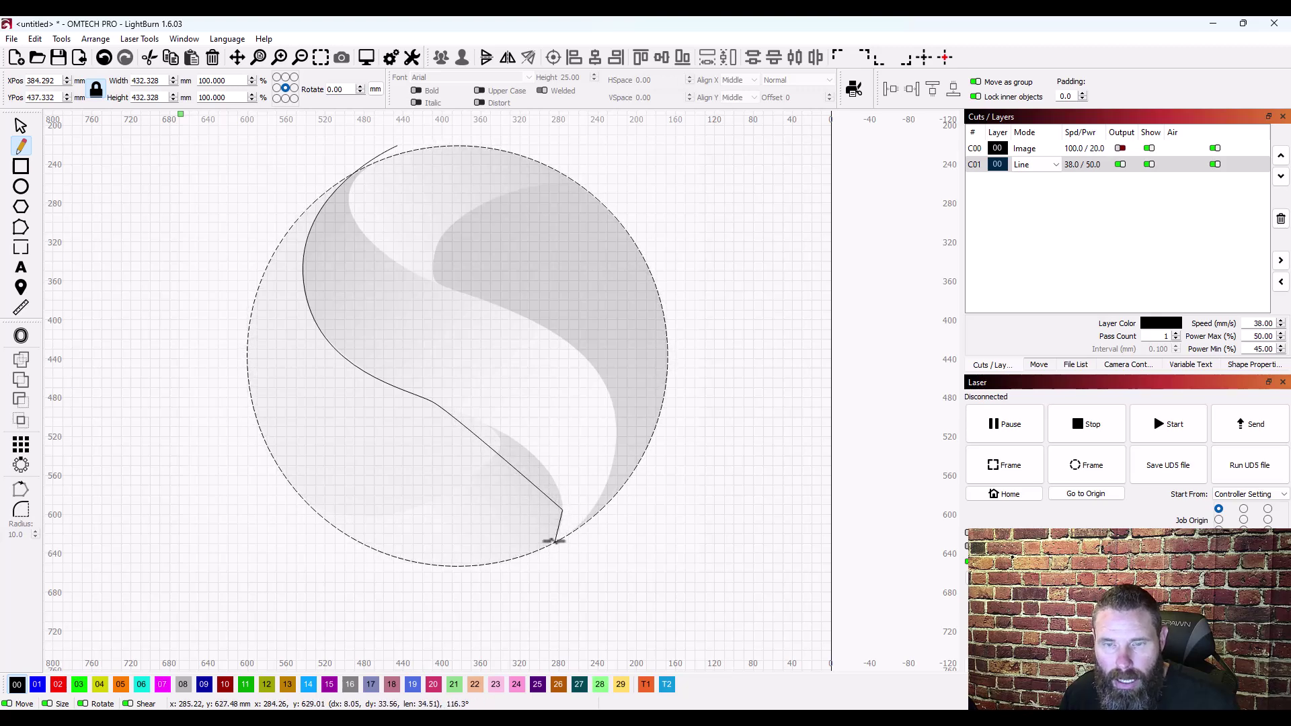
key("ctrl+z")
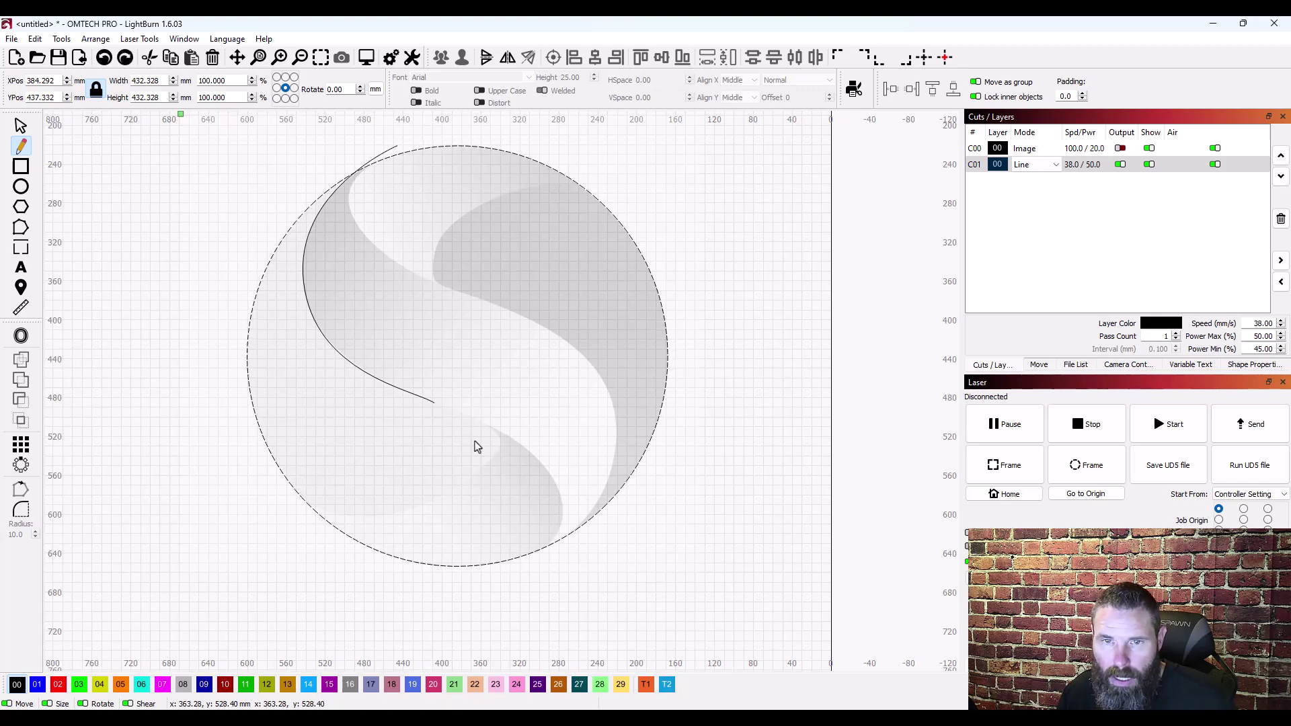
left_click(435, 403)
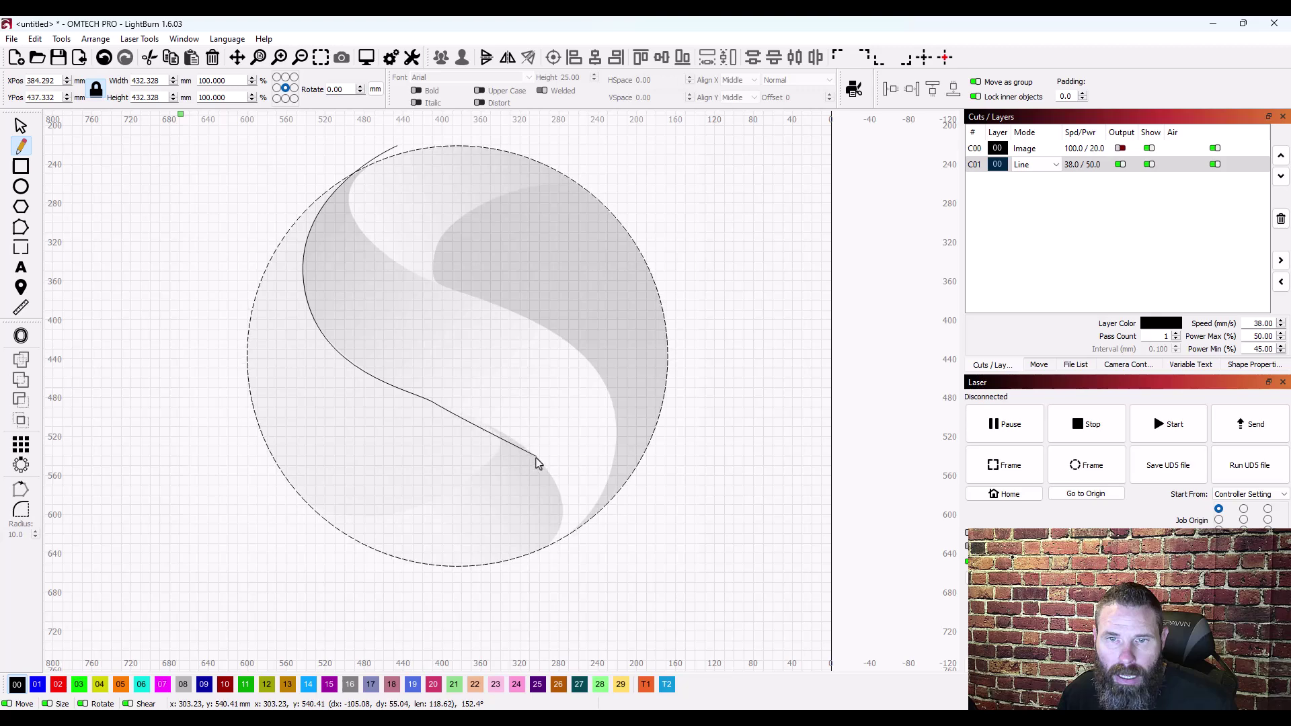
left_click(558, 490)
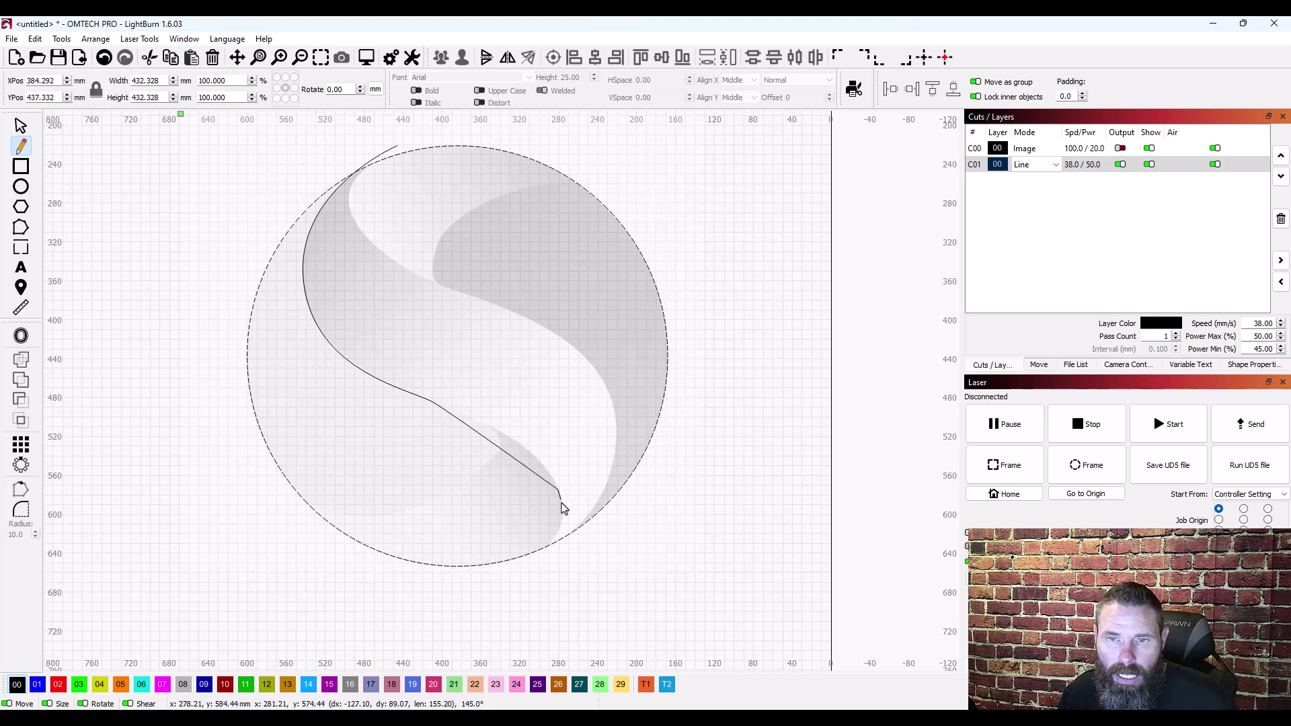
double_click(563, 523)
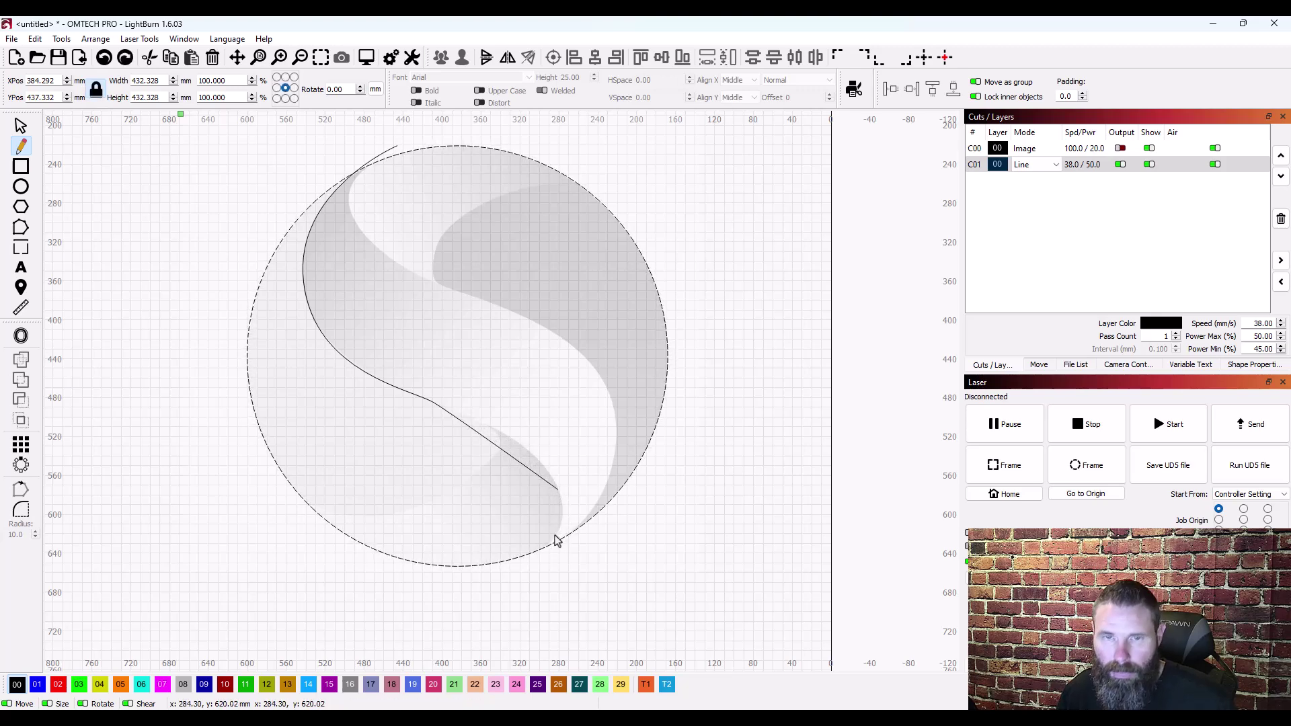
key("ctrl+z")
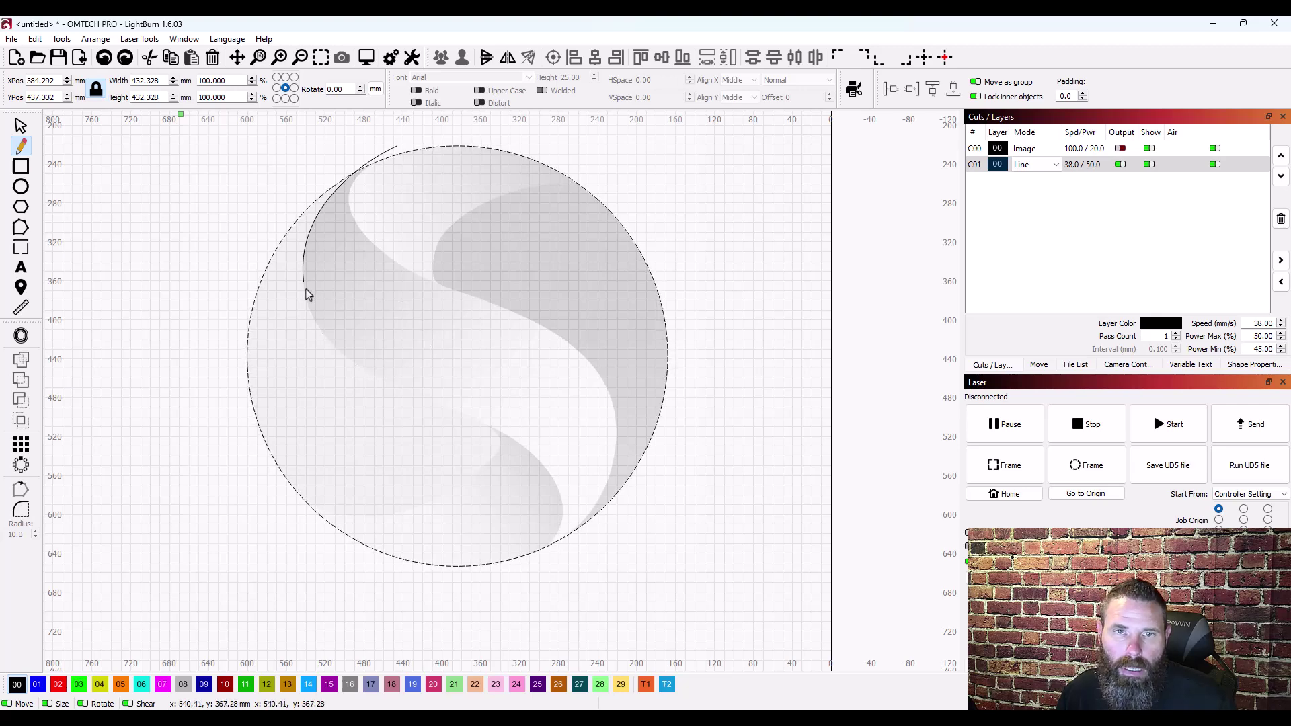
Trace an S-curve from above the circle's top-left, through the swirl's lower bend, to below the circle
left_click(407, 142)
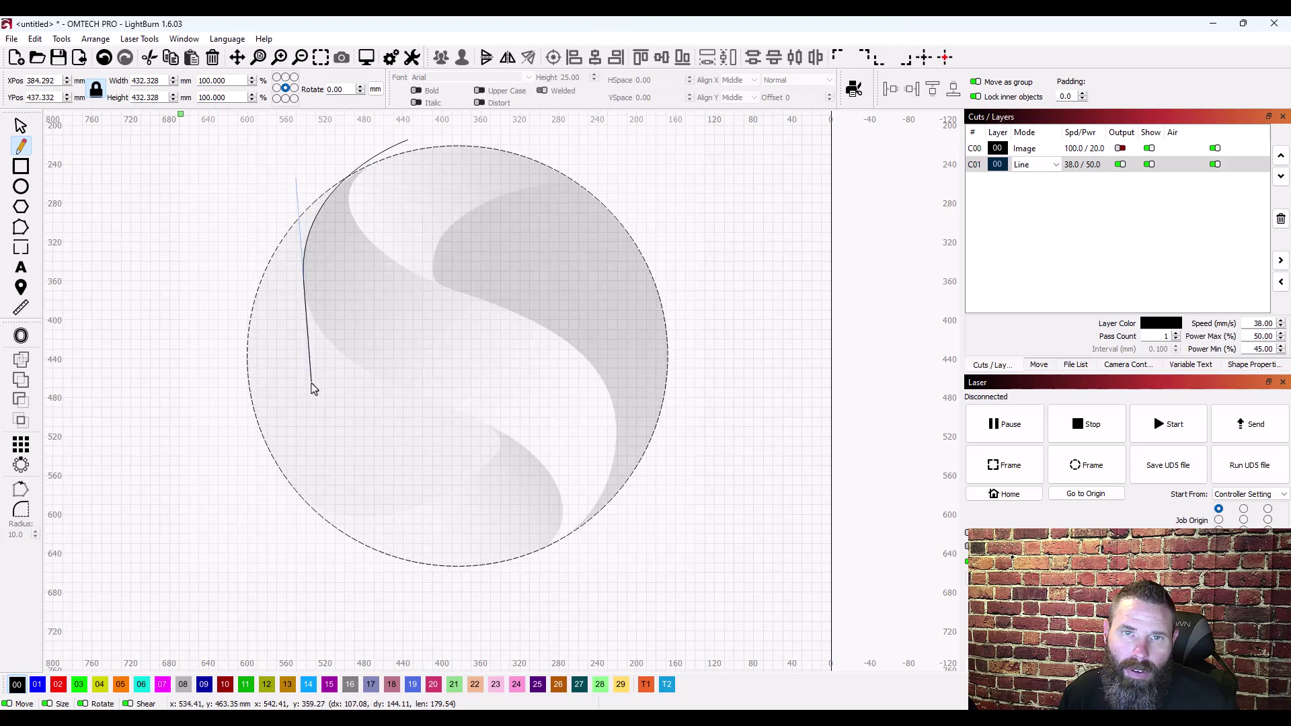
left_click(563, 509)
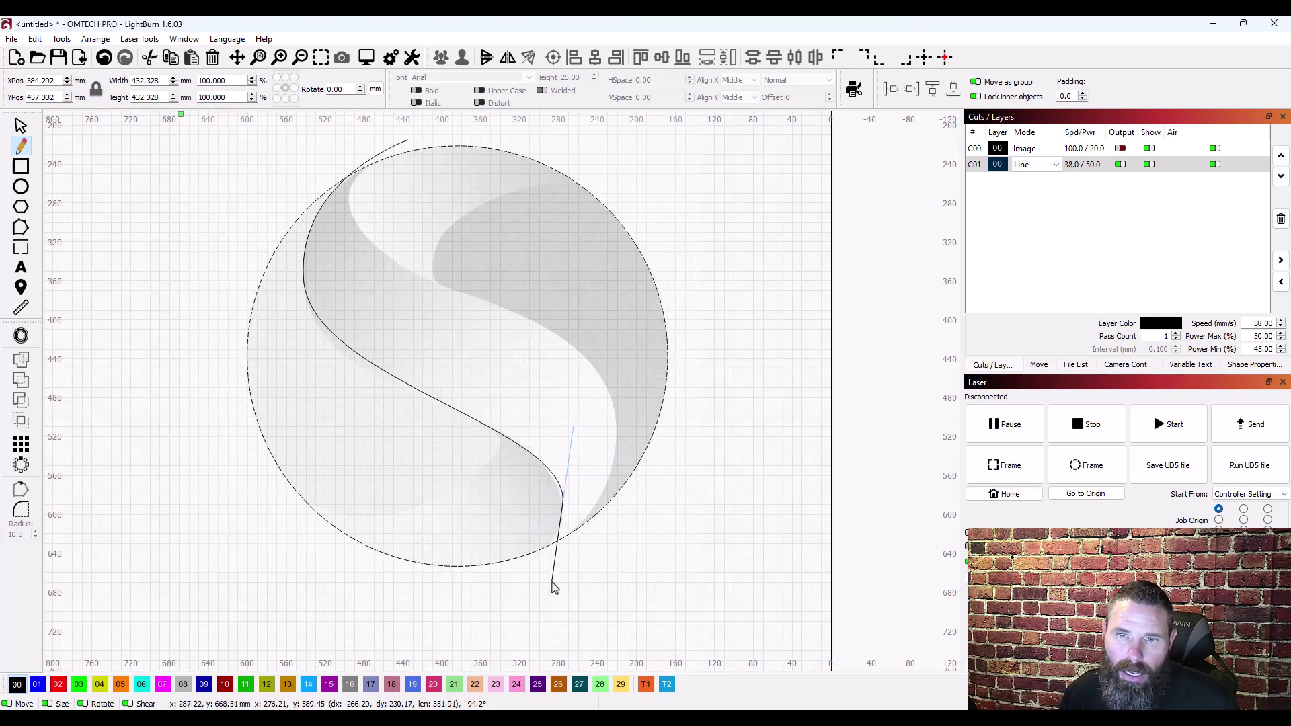
left_click(480, 605)
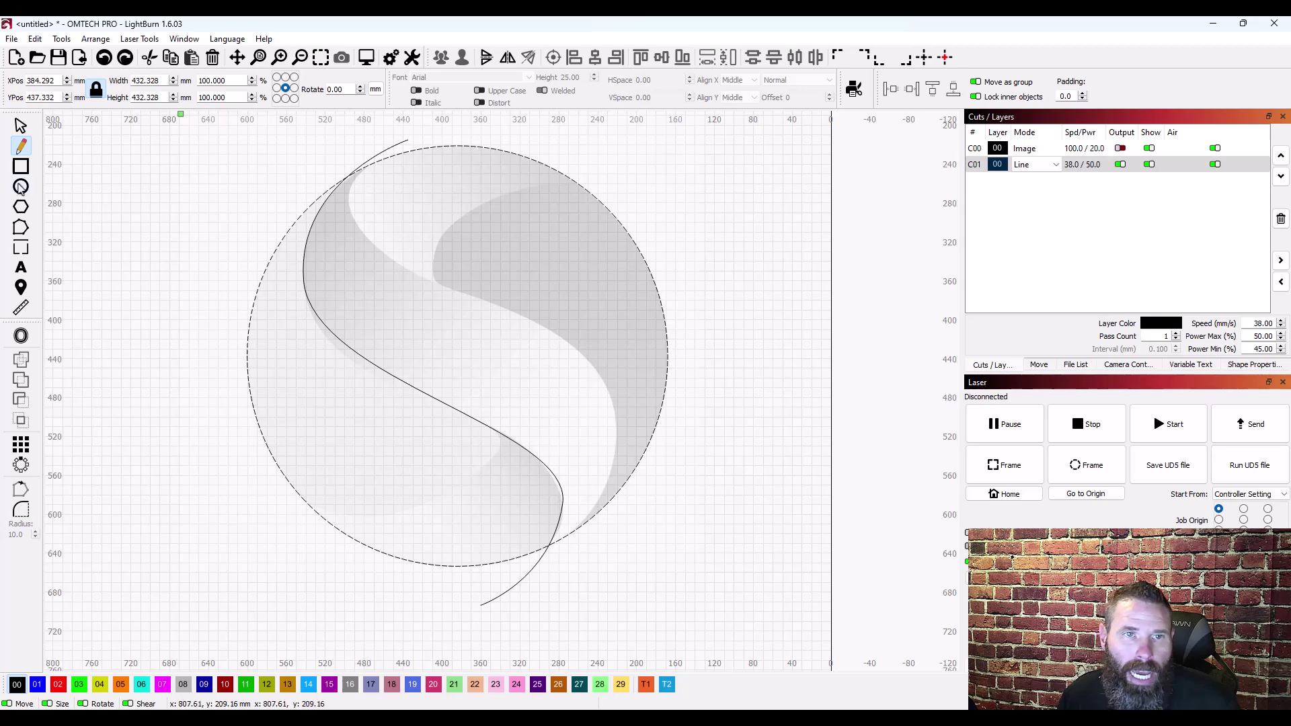
left_click(20, 126)
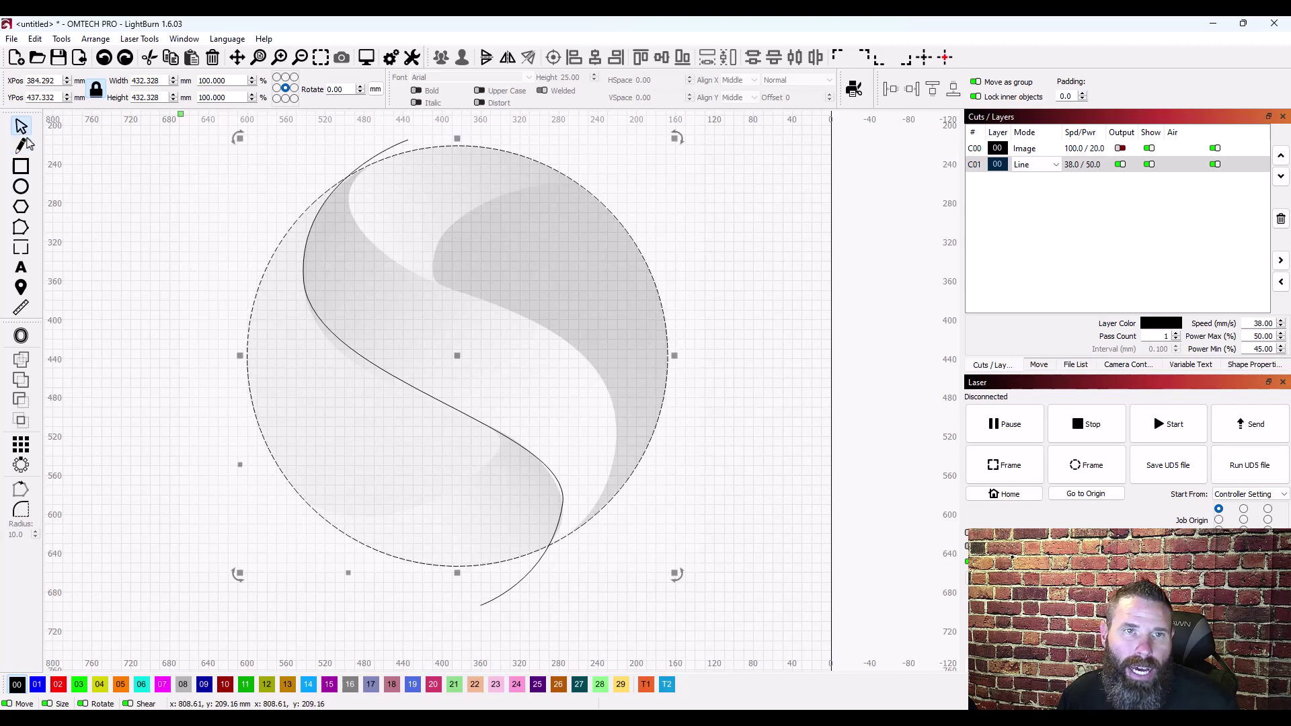
Adjust the S-curve's nodes and handles to fit the swirl's upper, middle and lower edge
left_click(319, 327)
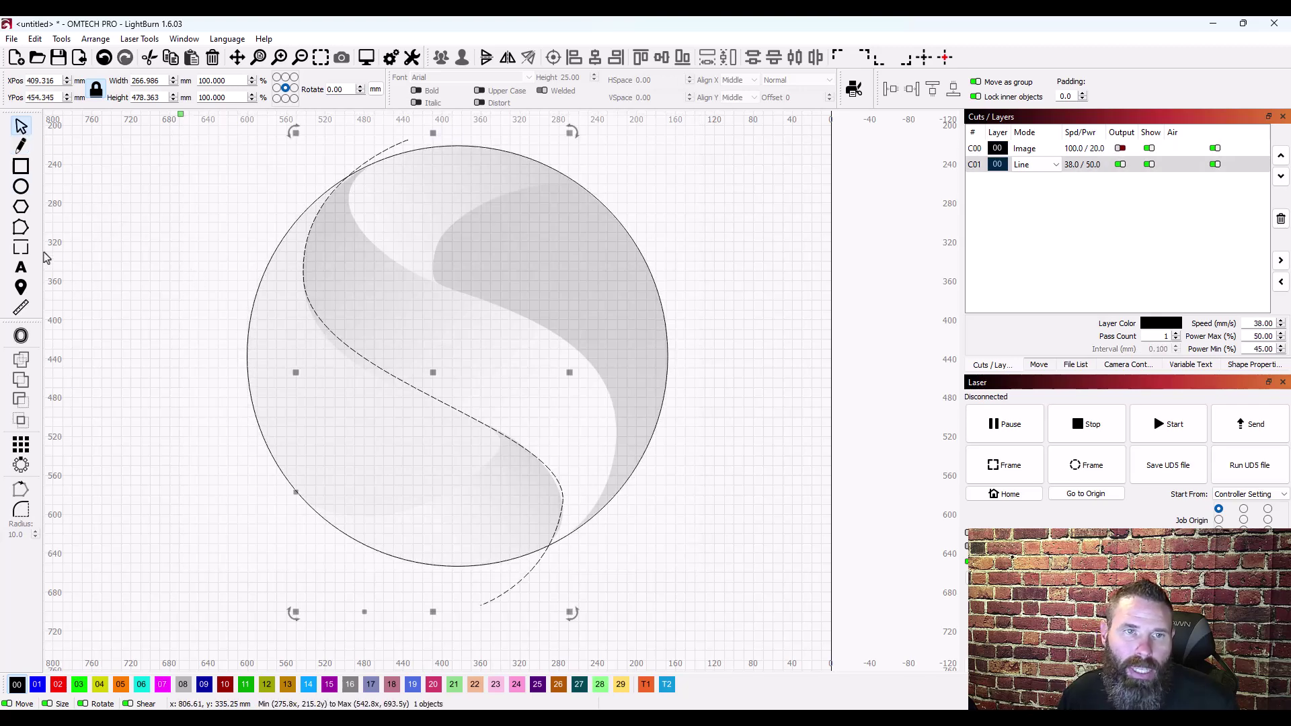
left_click(21, 229)
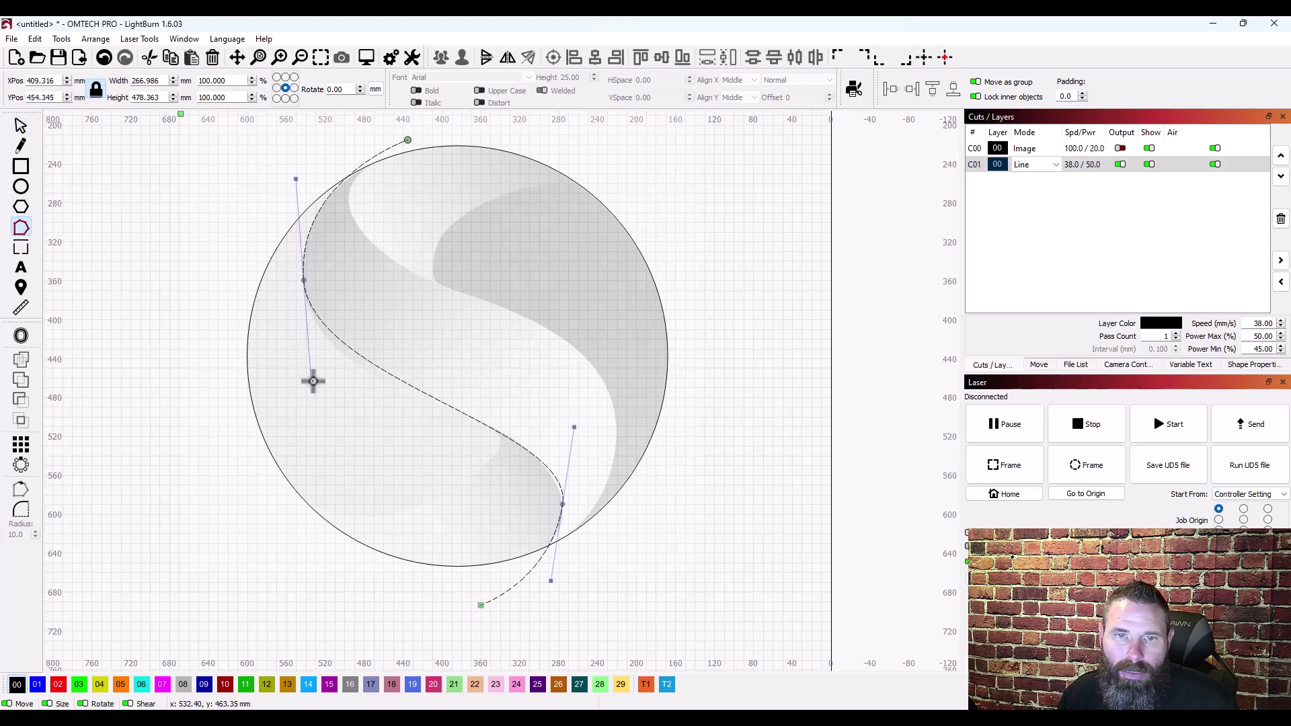
left_click_drag(311, 382, 316, 413)
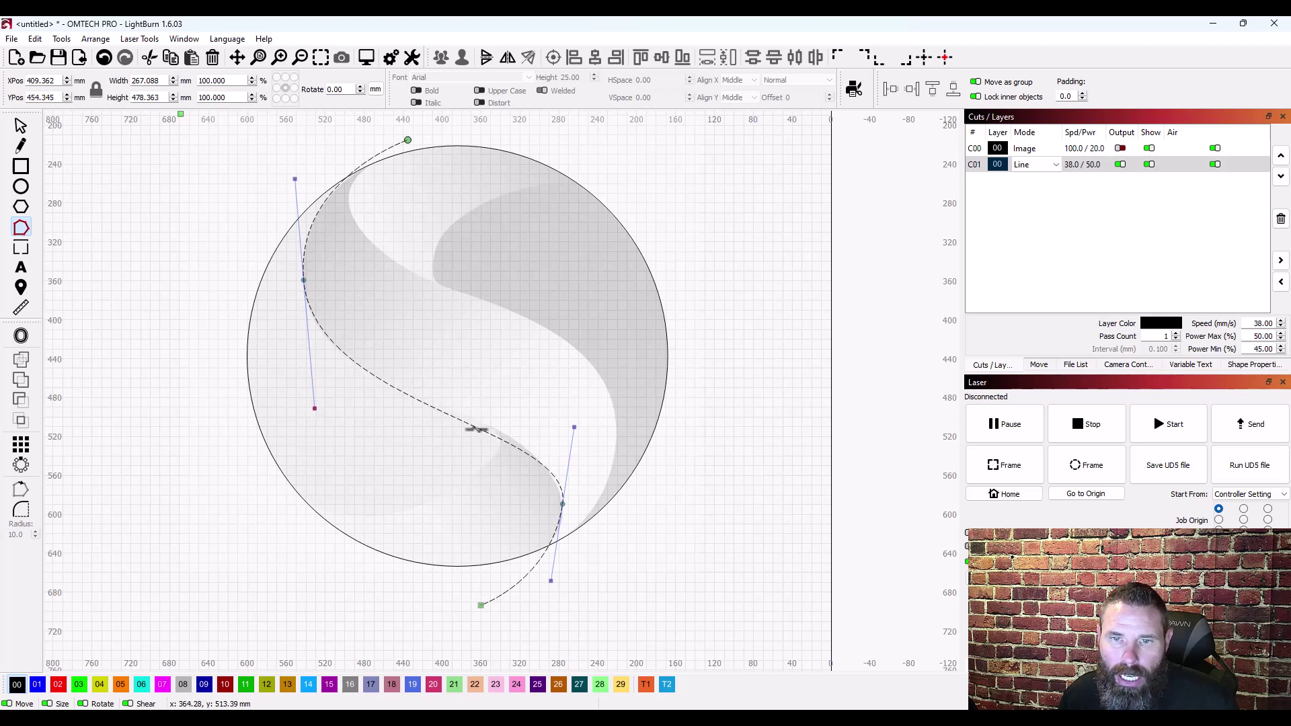
left_click_drag(476, 427, 470, 417)
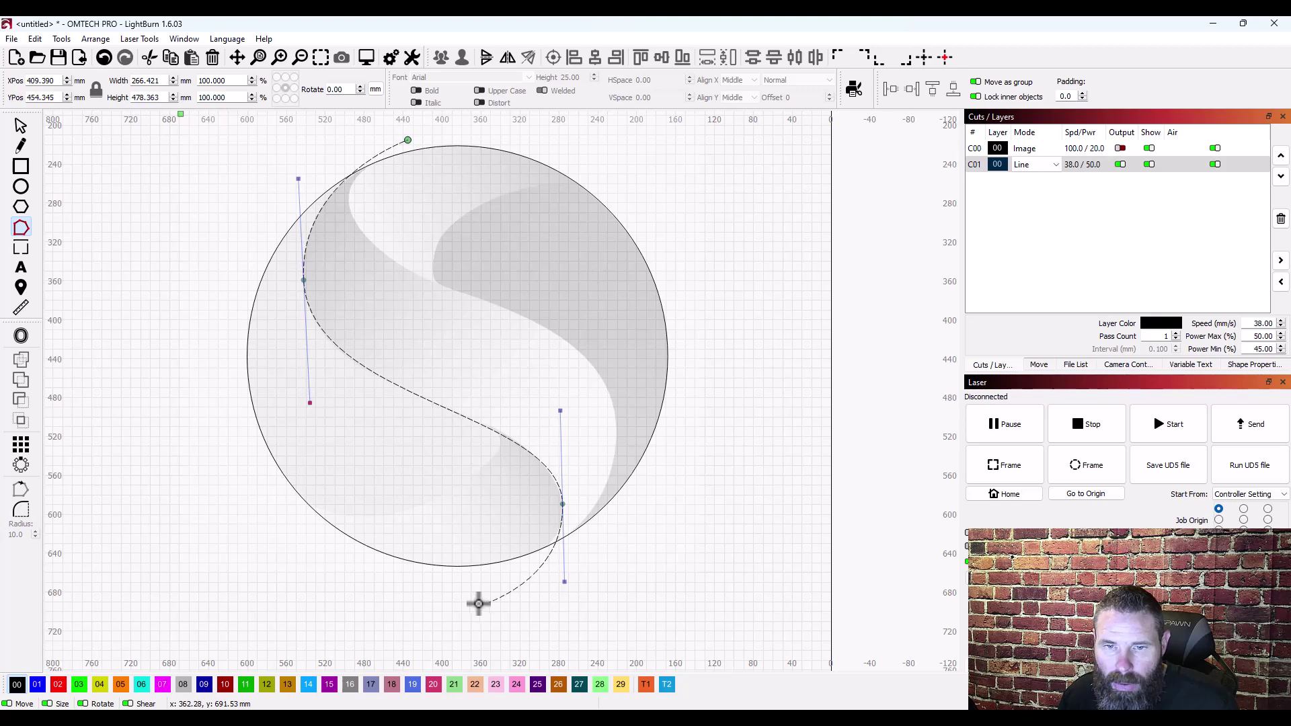
left_click_drag(456, 590, 450, 587)
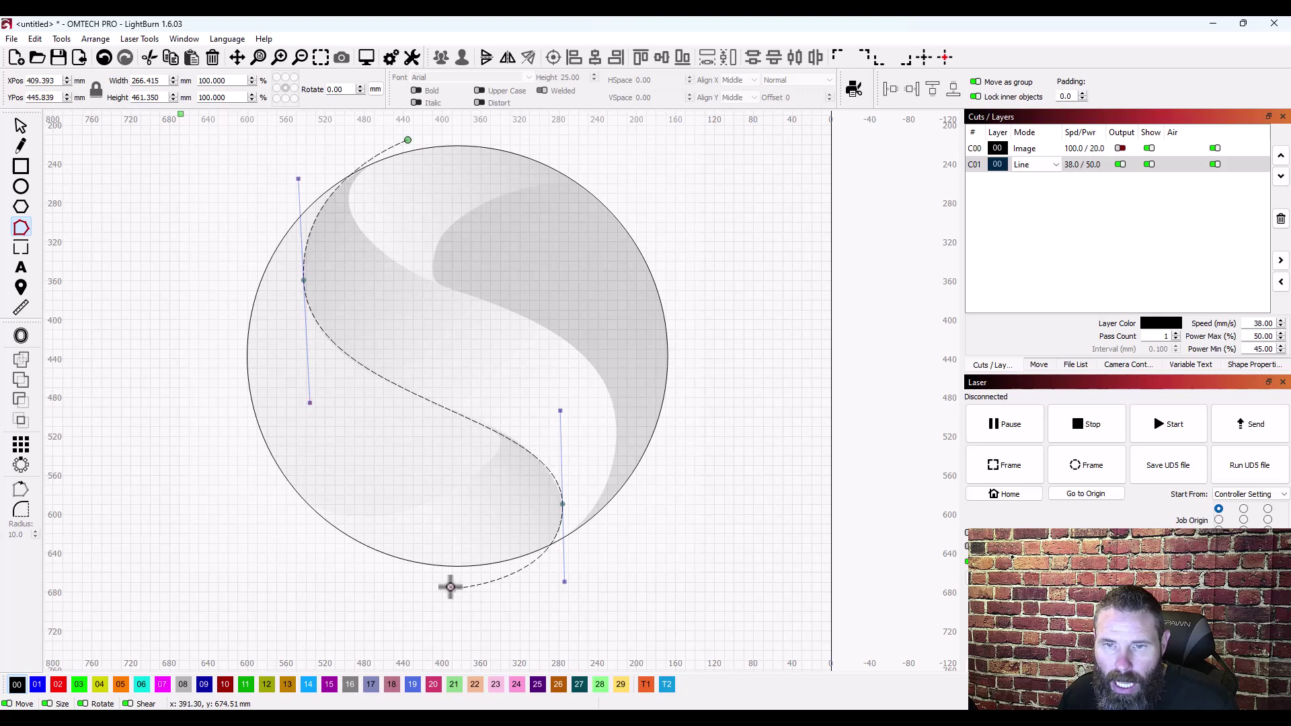
scroll(546, 487, "up", 6)
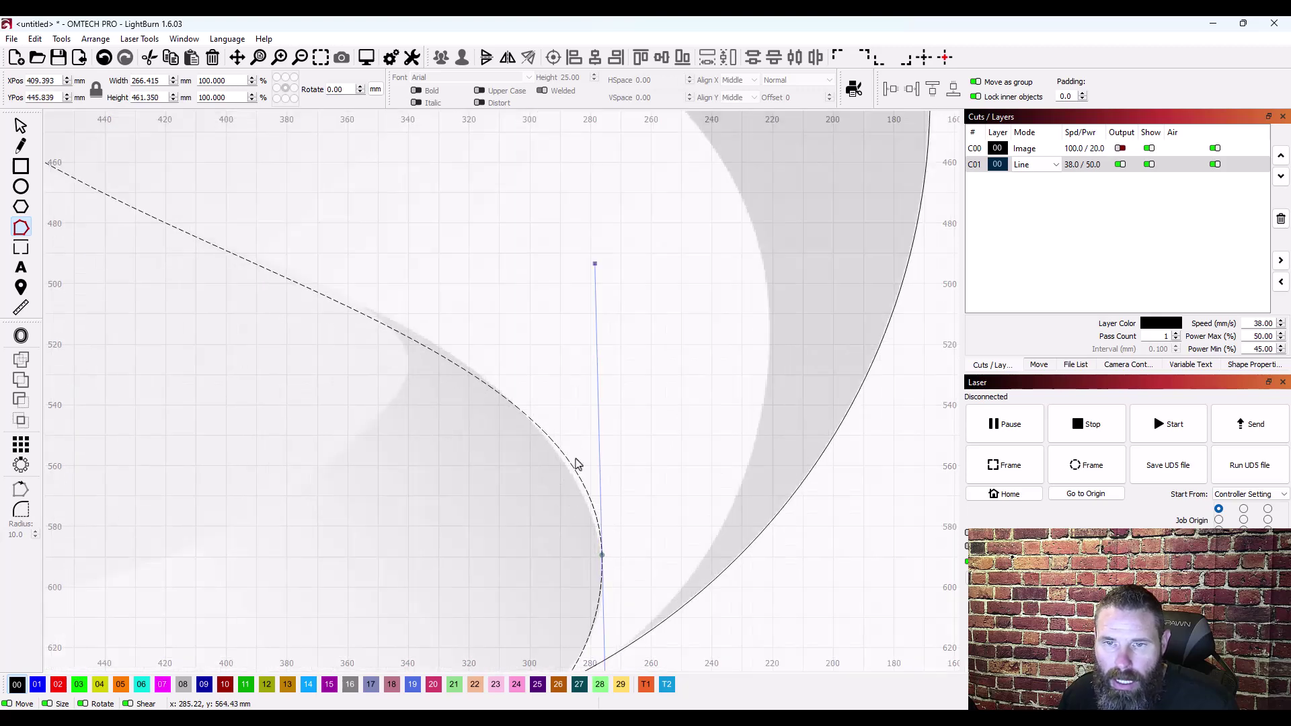
left_click_drag(412, 342, 397, 328)
scroll(484, 365, "down", 5)
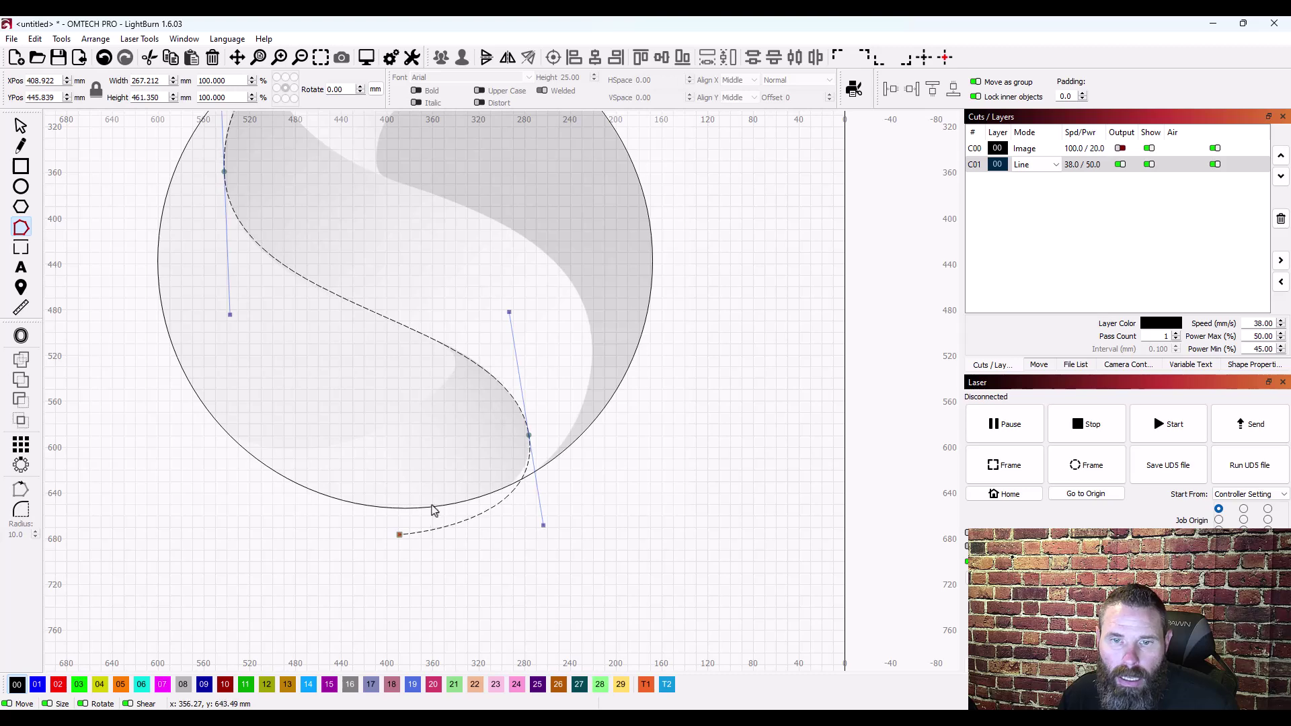
left_click_drag(395, 533, 363, 524)
Pull the S-curve's top end toward the circle edge and fine-tune its left edge and lower bend
scroll(363, 524, "down", 5)
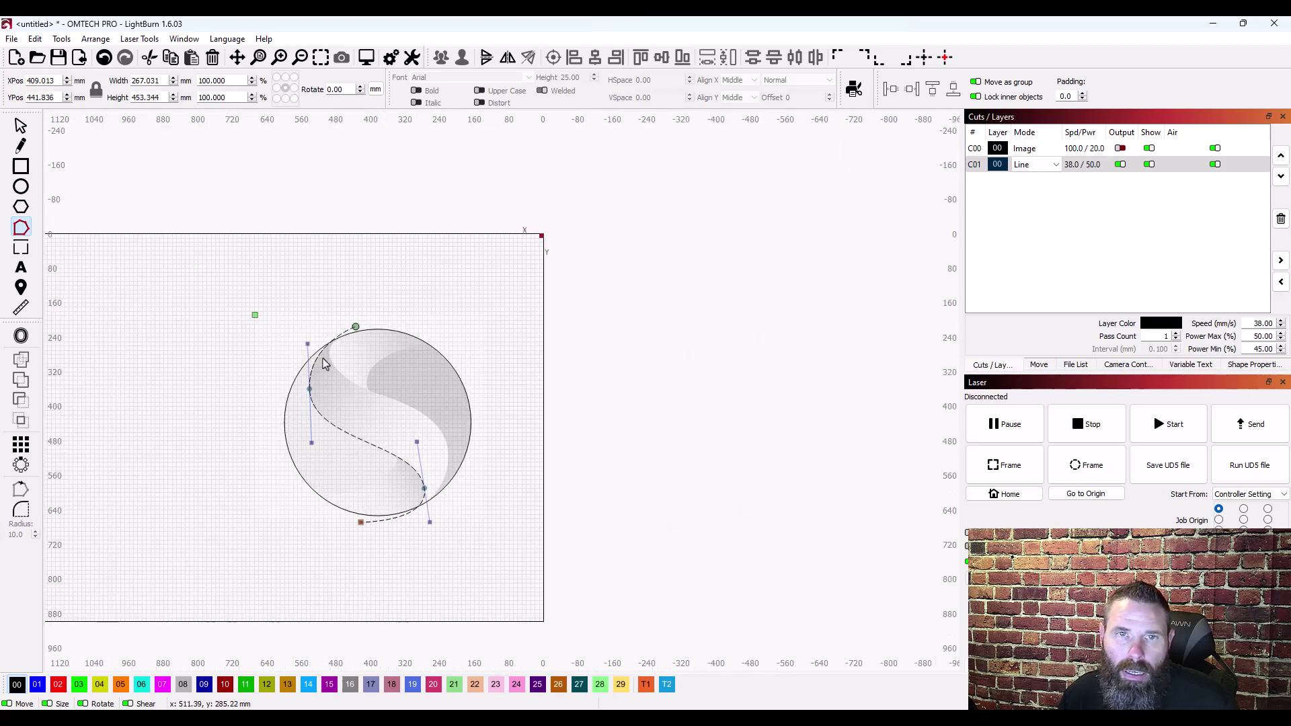
scroll(334, 357, "up", 5)
scroll(335, 357, "up", 5)
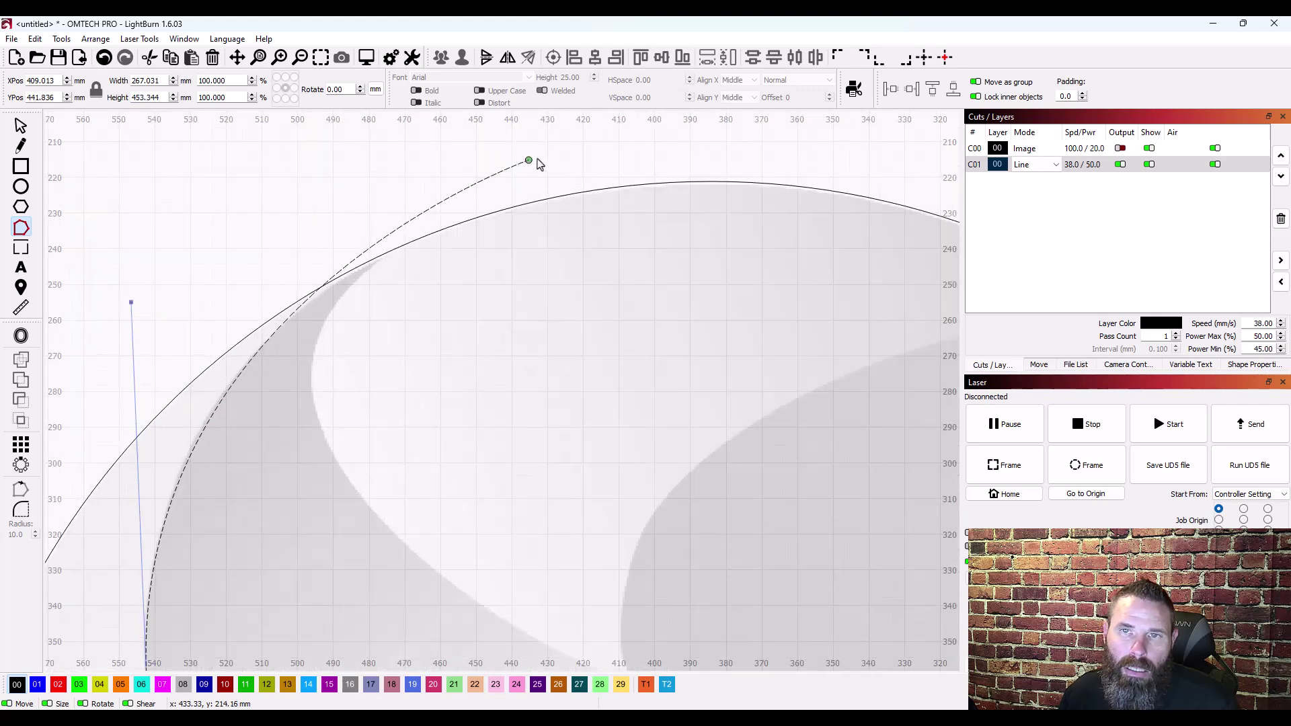
left_click_drag(527, 160, 556, 173)
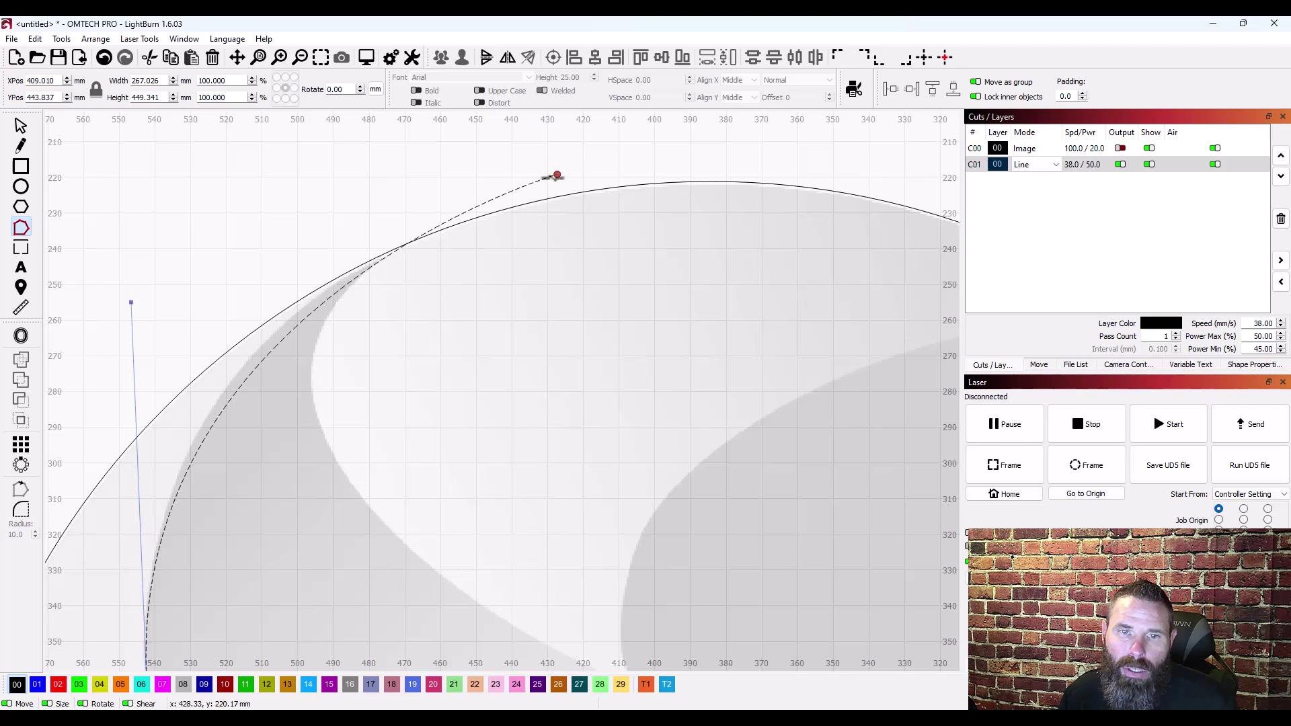
scroll(526, 303, "down", 3)
left_click_drag(371, 281, 373, 267)
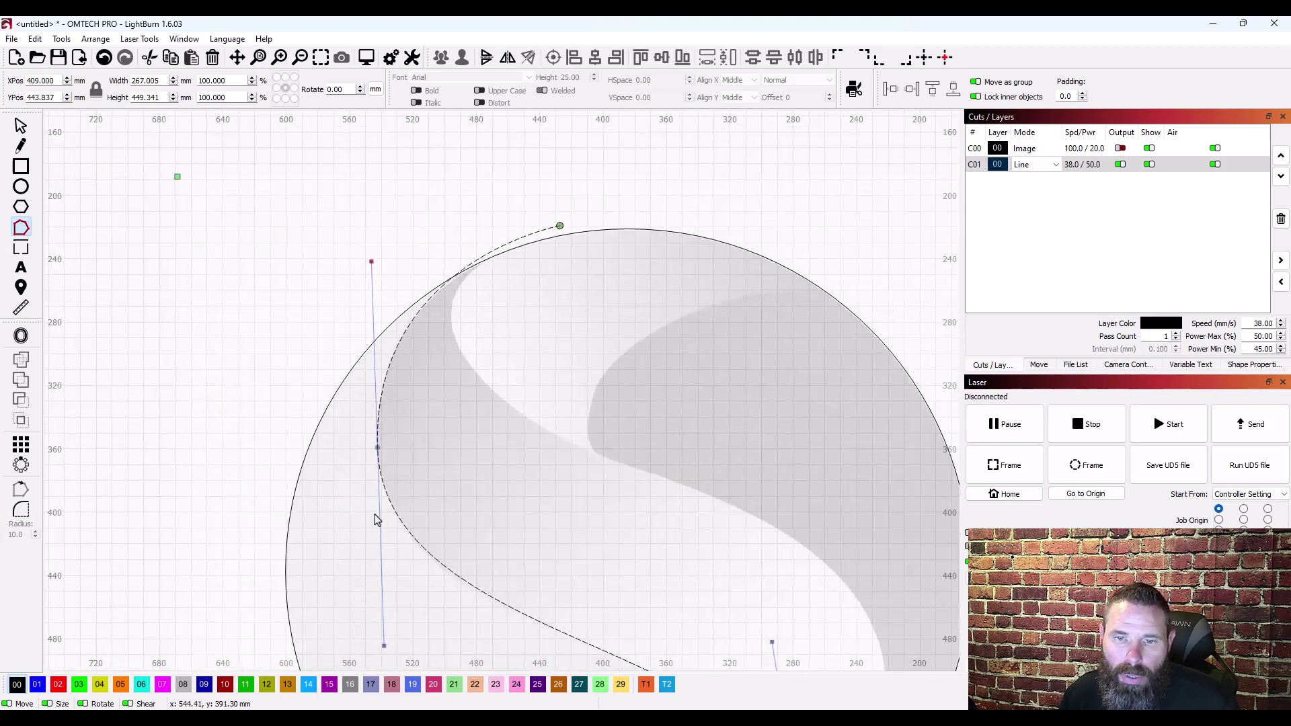
left_click_drag(385, 646, 387, 655)
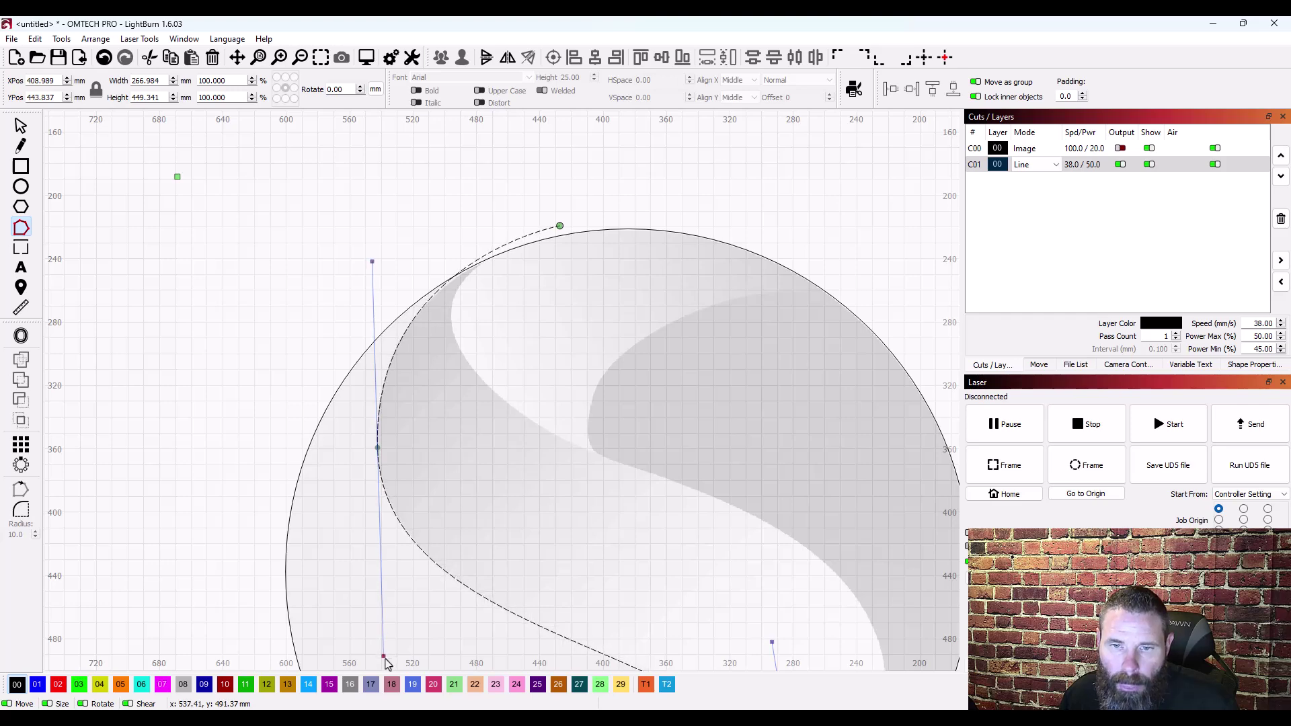
scroll(271, 519, "down", 6)
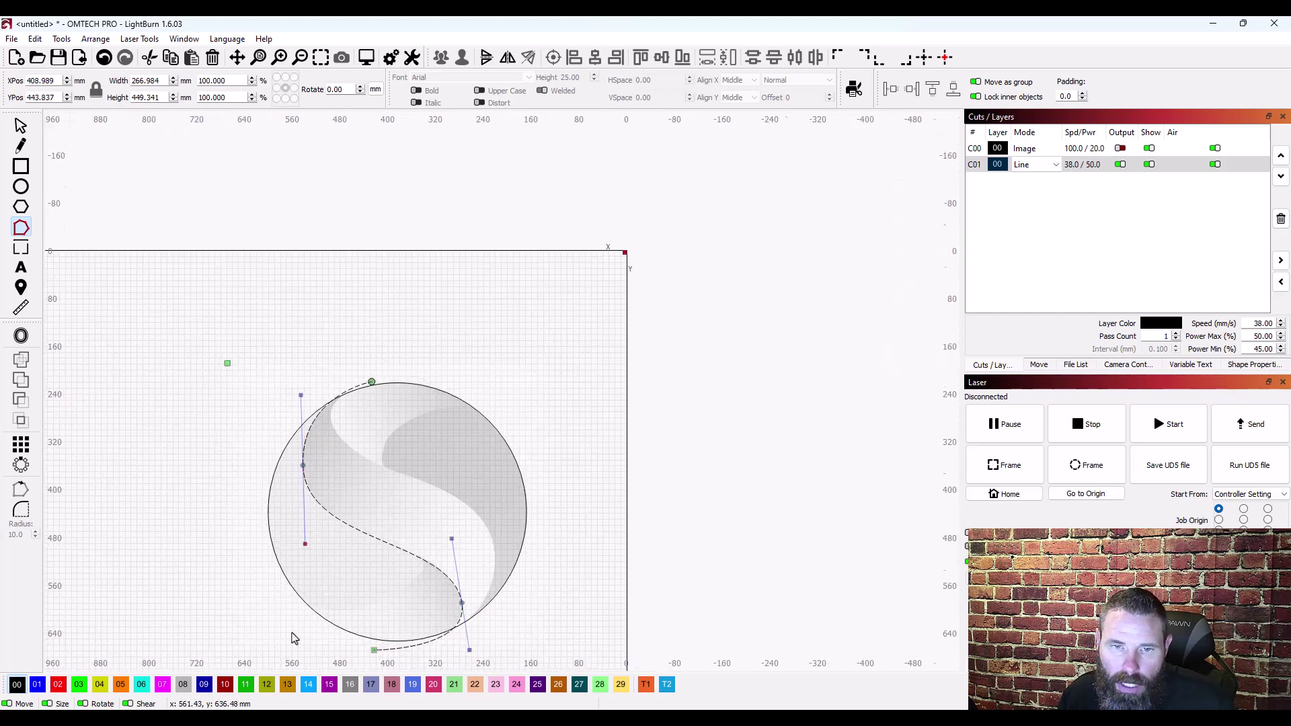
scroll(303, 618, "up", 6)
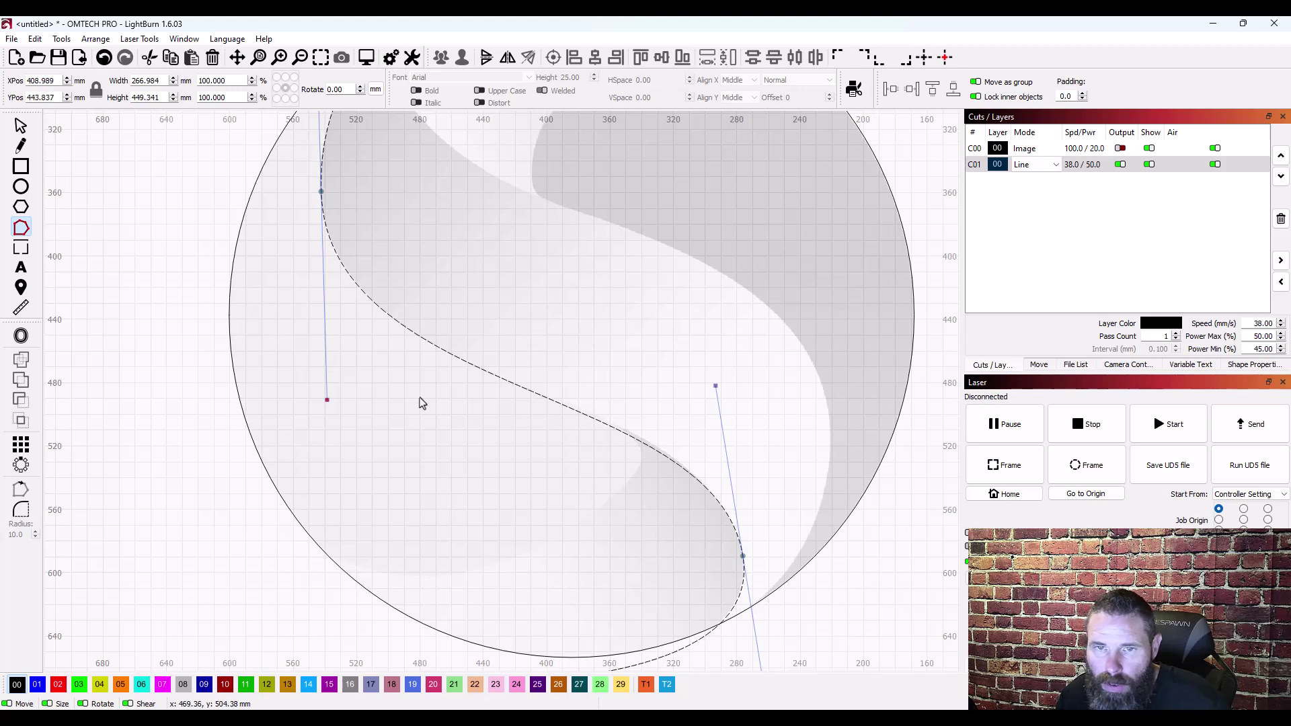
scroll(230, 389, "down", 3)
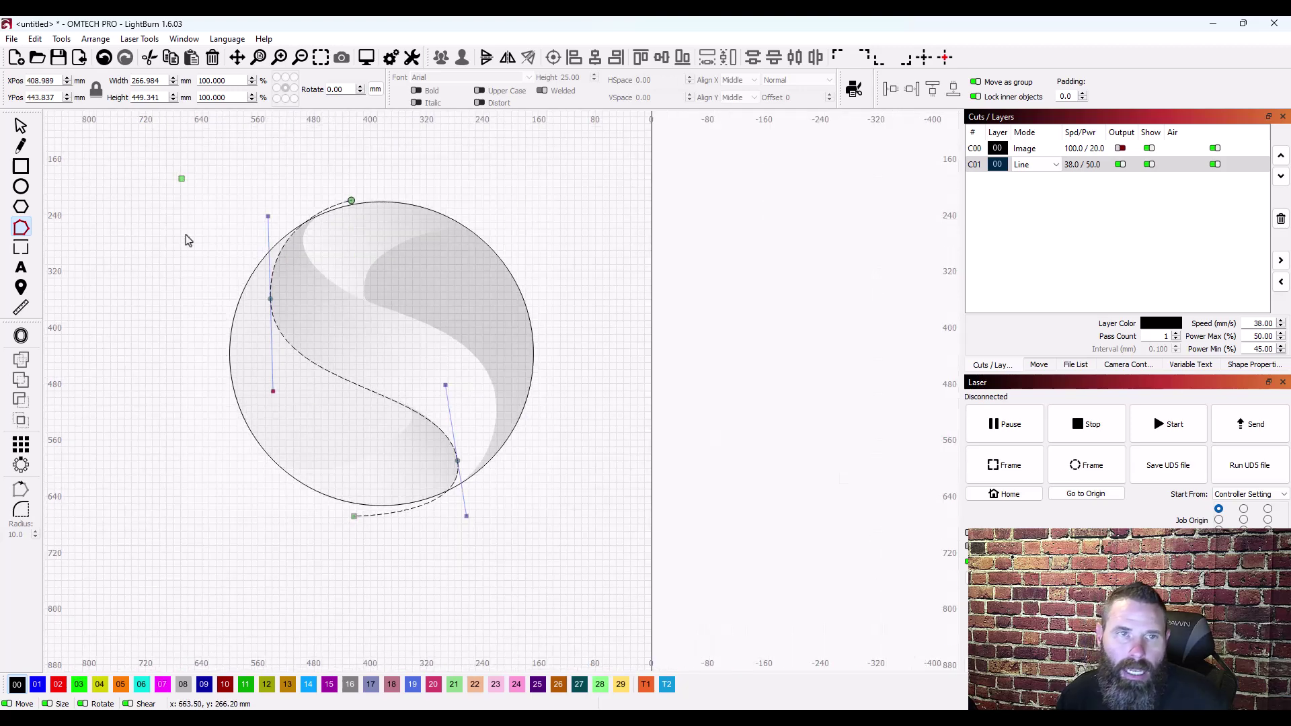
left_click(21, 147)
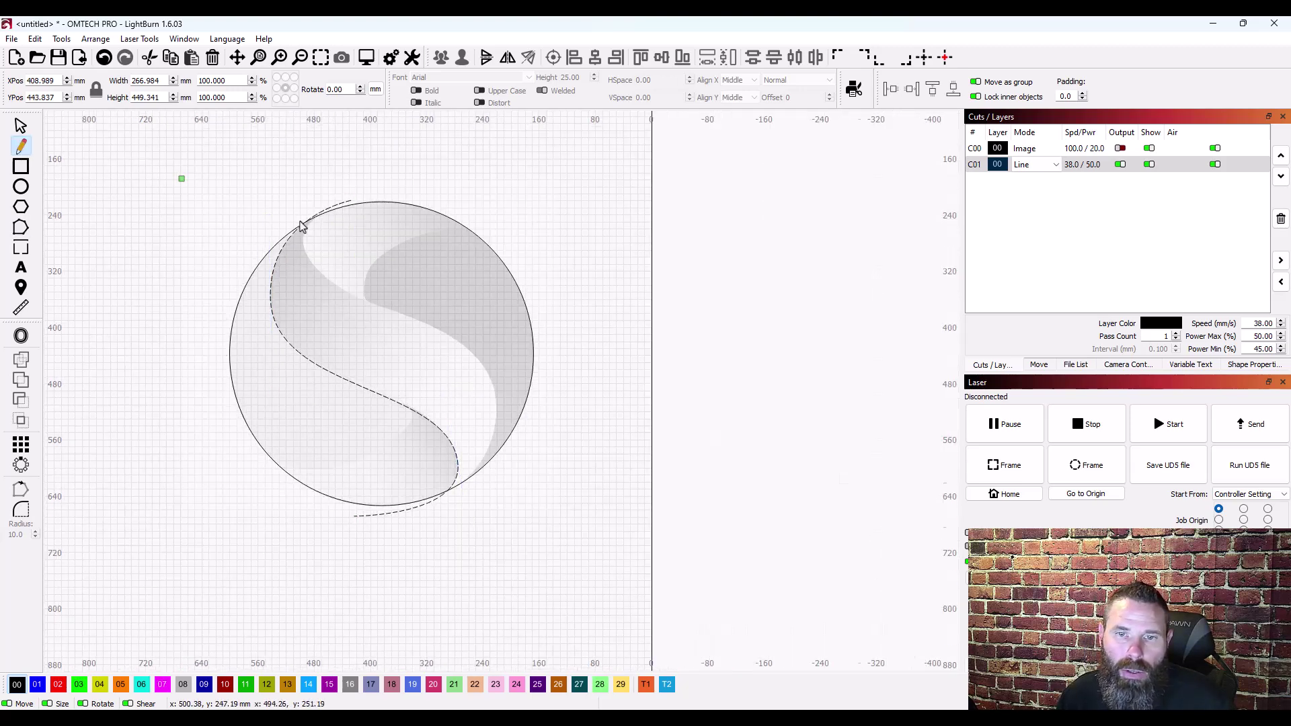
Draw a second curve from the circle's top along the swirl's right edge to below the circle's bottom
scroll(303, 222, "up", 5)
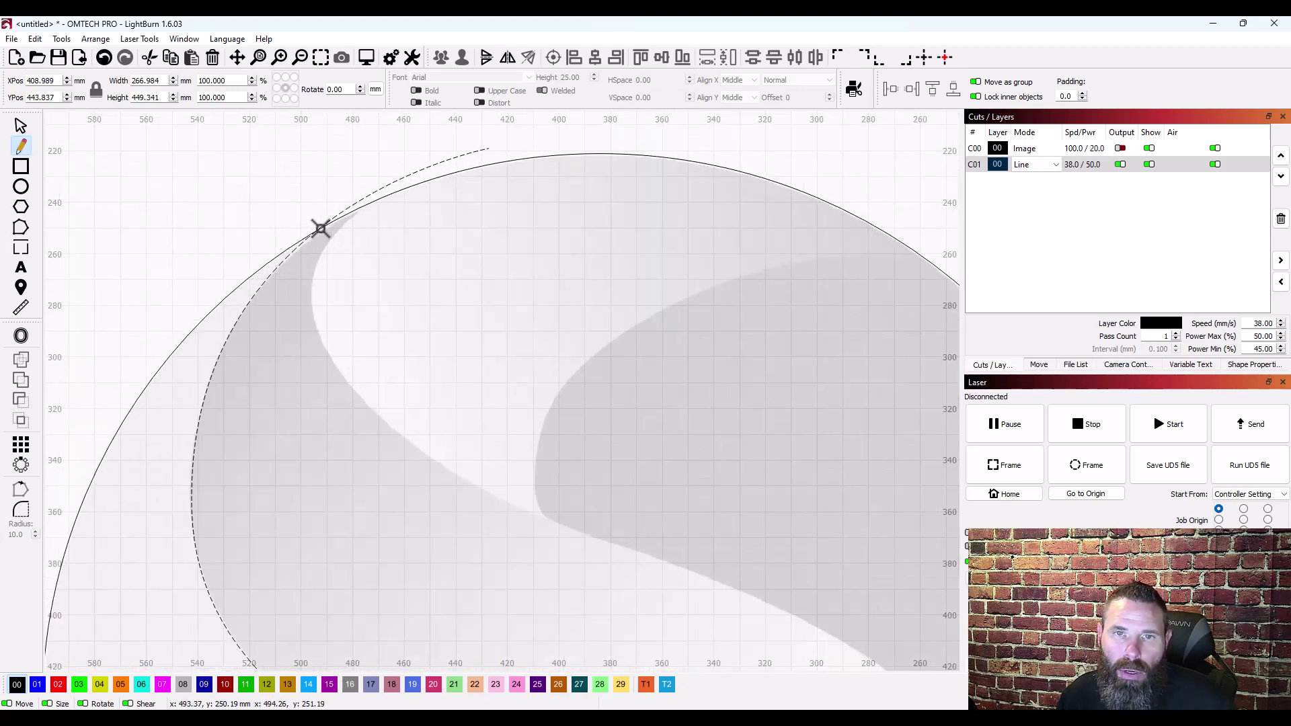
left_click(450, 145)
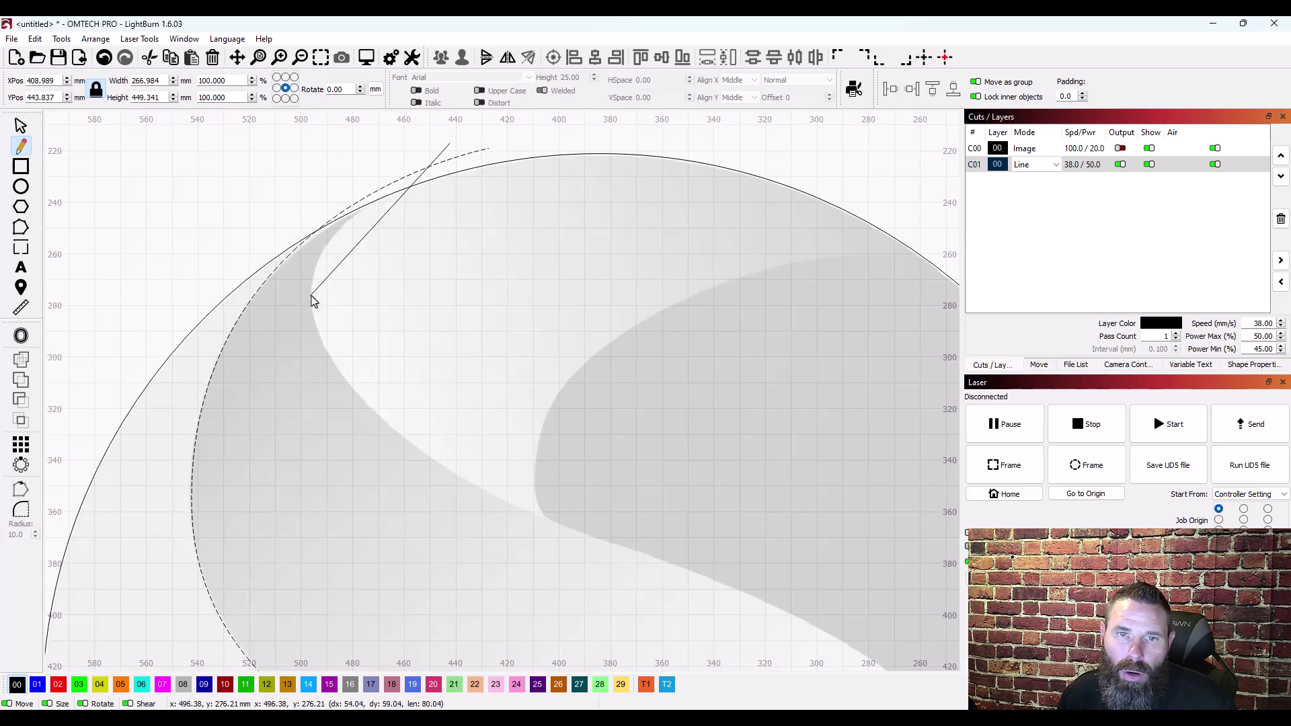
left_click_drag(311, 298, 322, 366)
scroll(377, 443, "down", 6)
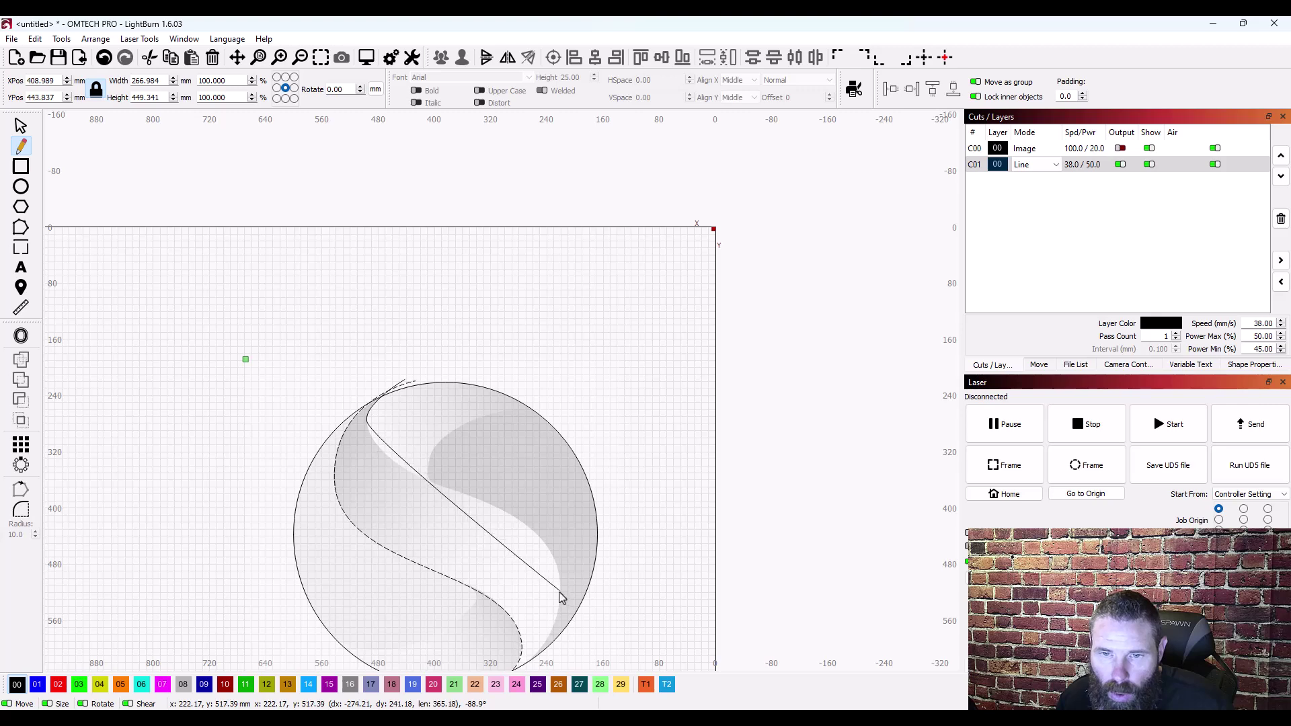
mouse_move(561, 598)
left_mouse_down()
mouse_move(528, 663)
mouse_move(541, 667)
left_mouse_up()
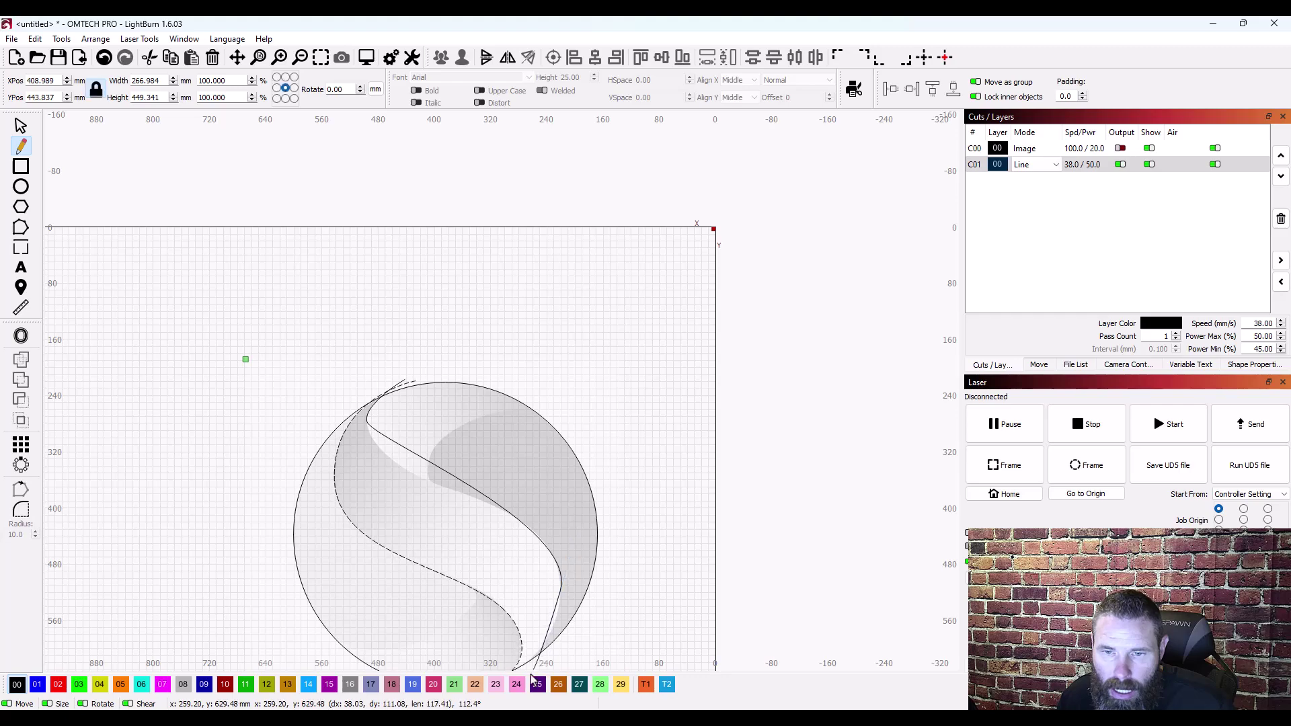
scroll(531, 673, "down", 4)
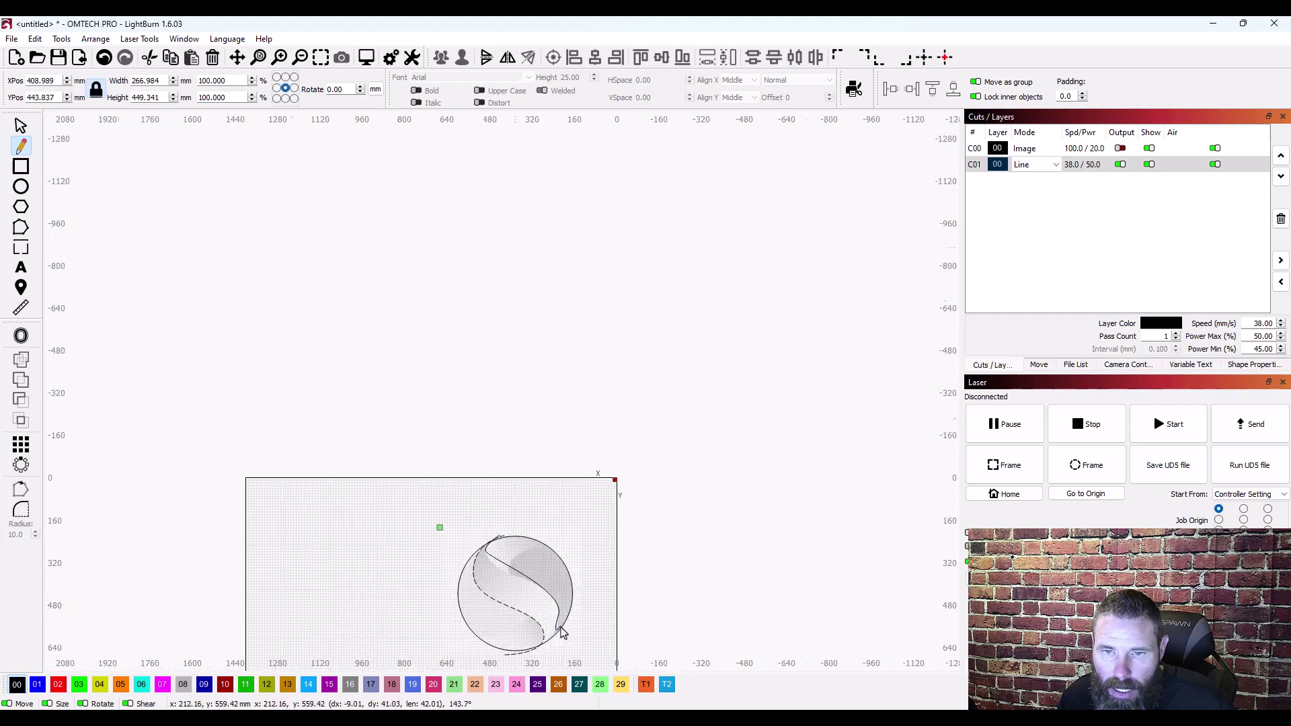
scroll(548, 663, "up", 5)
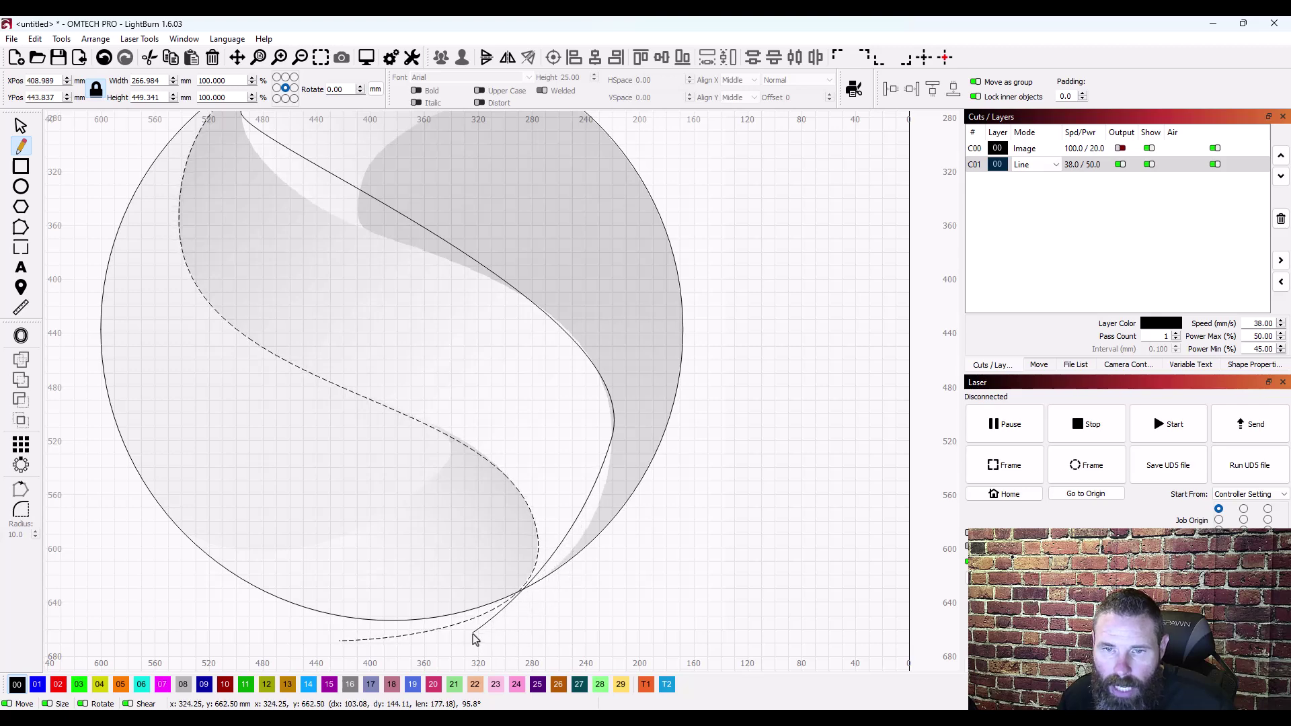
left_click(472, 635)
key("Escape")
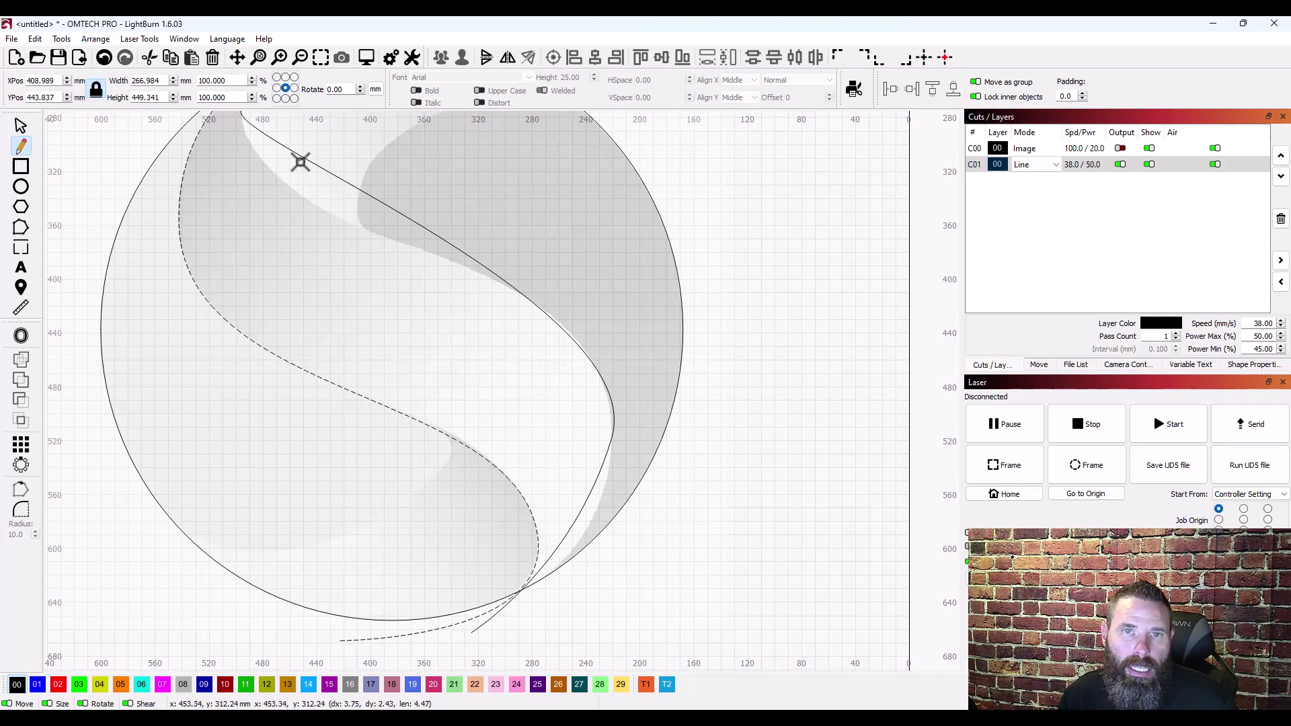
Select the second curve and bend its top section to match the swirl
left_click(20, 126)
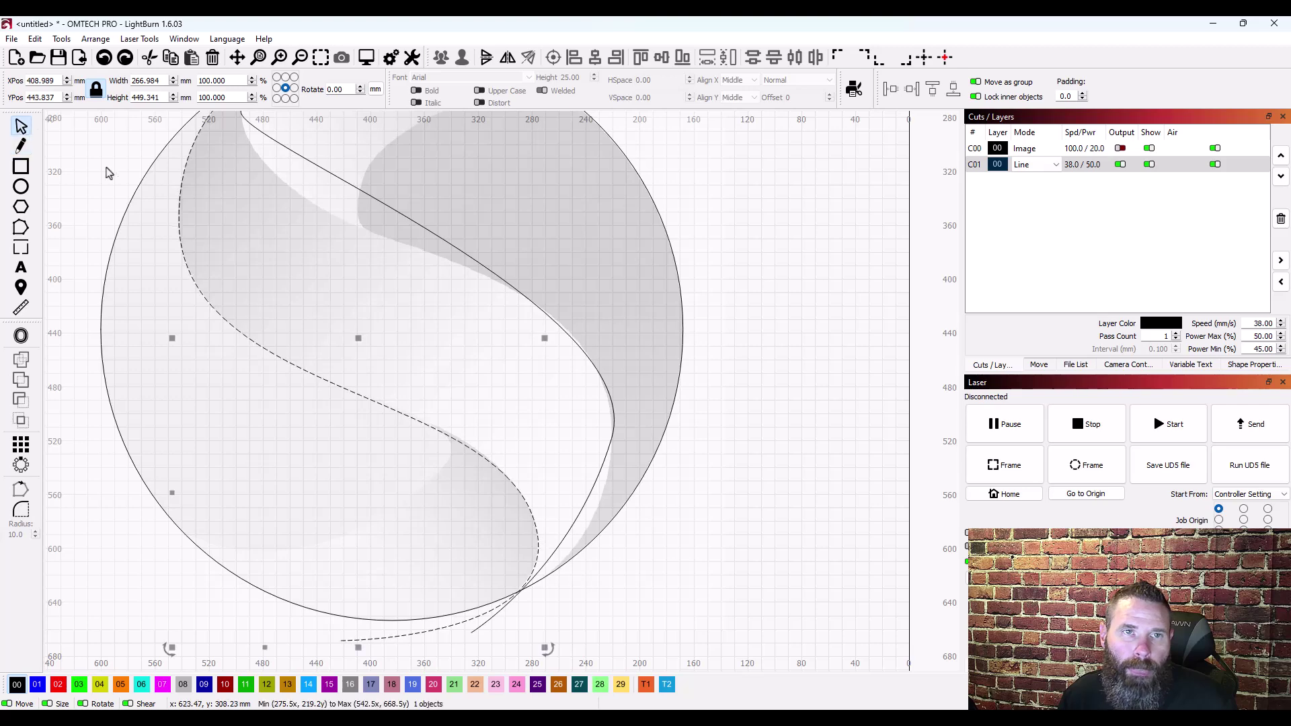
left_click(305, 161)
scroll(328, 195, "down", 4)
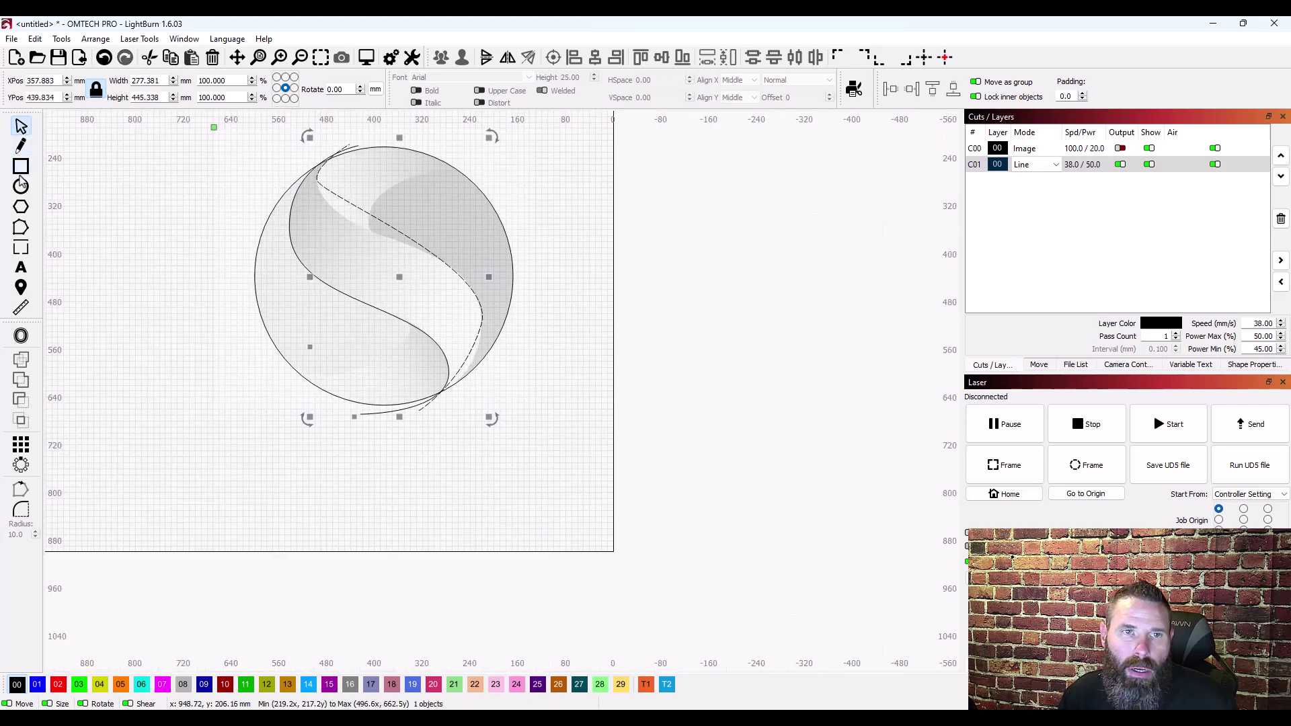
left_click(20, 227)
scroll(283, 202, "up", 5)
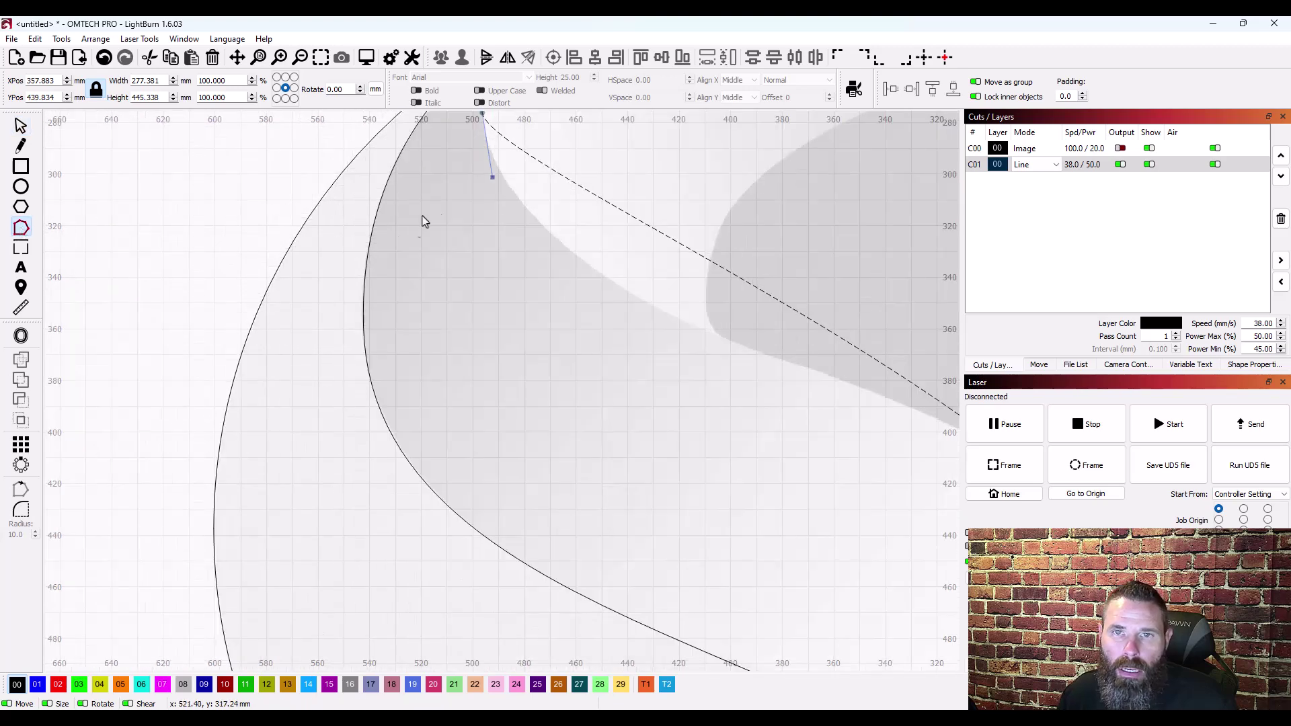
left_click_drag(490, 178, 531, 407)
scroll(531, 408, "down", 4)
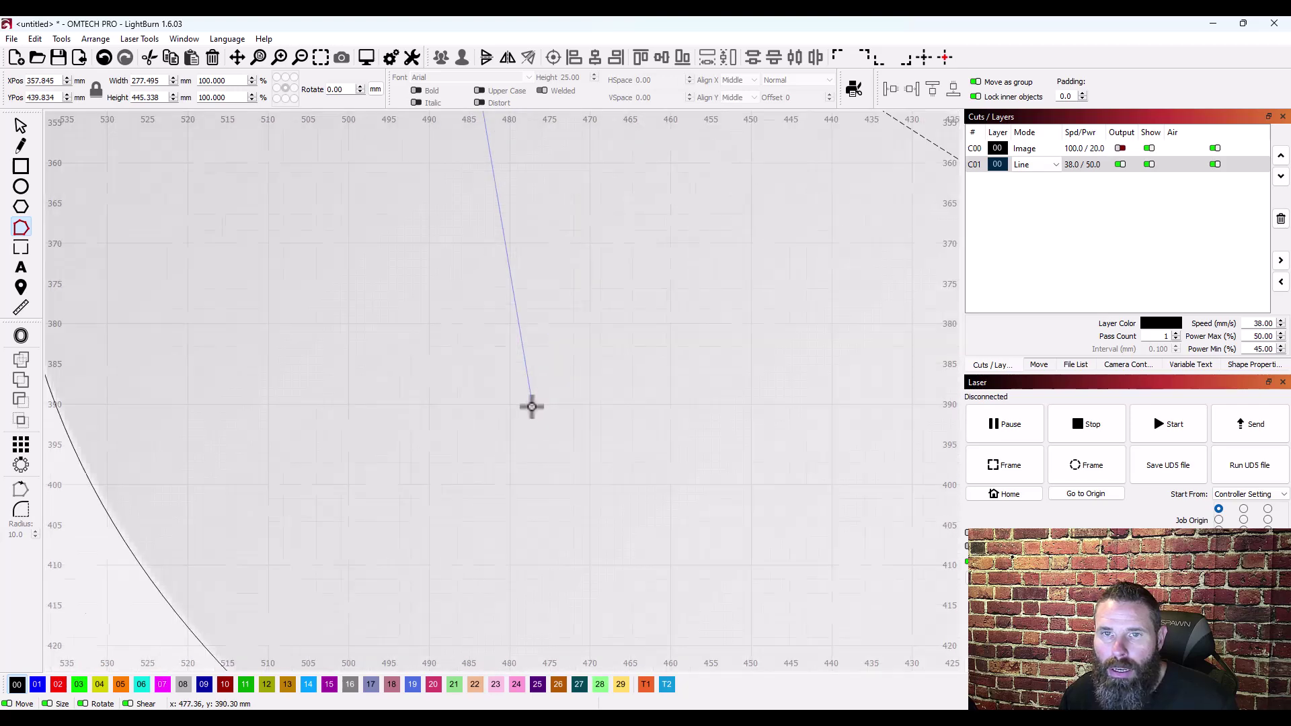
scroll(541, 323, "up", 4)
scroll(538, 267, "up", 1)
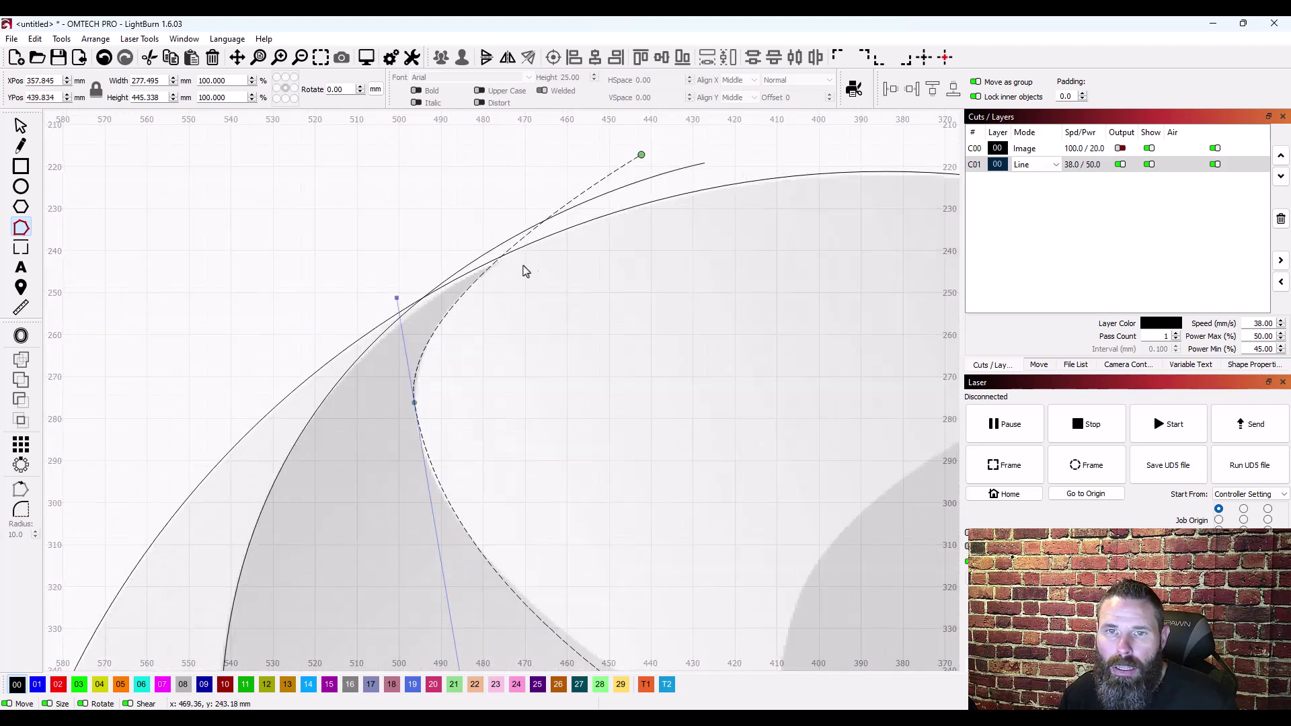
scroll(484, 268, "up", 1)
scroll(498, 253, "down", 1)
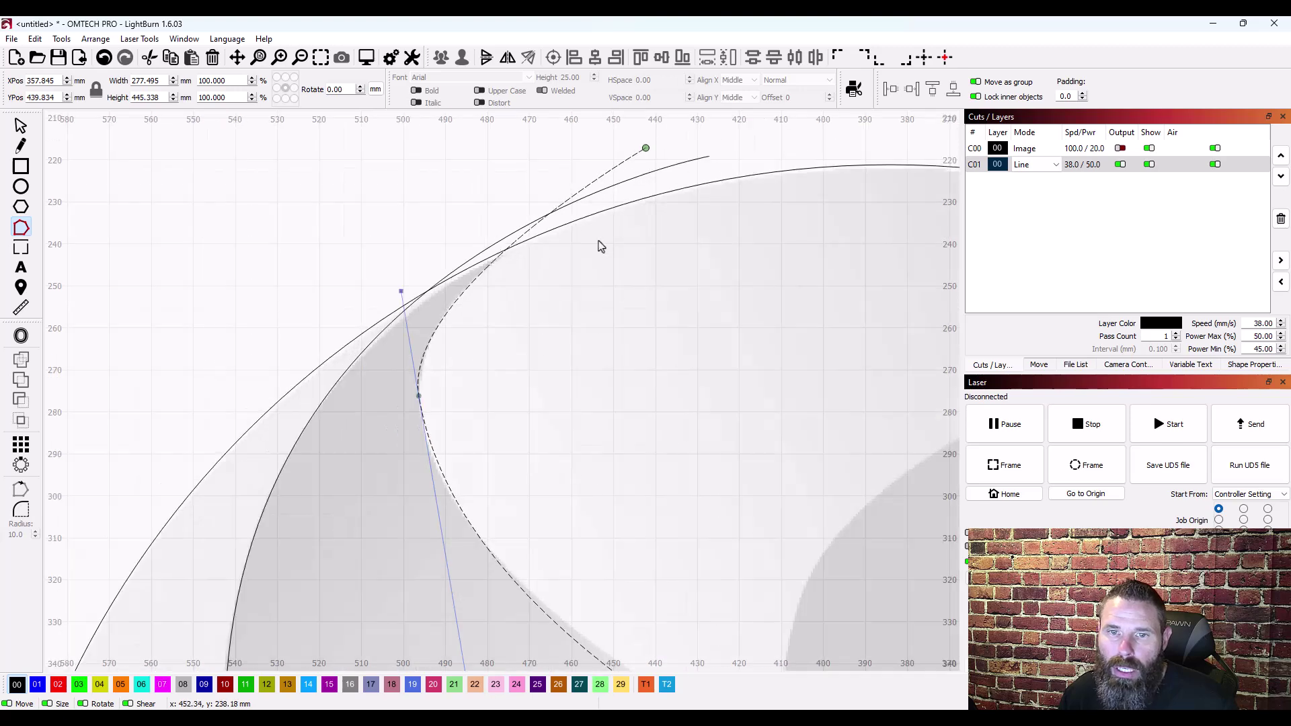
scroll(591, 243, "down", 4)
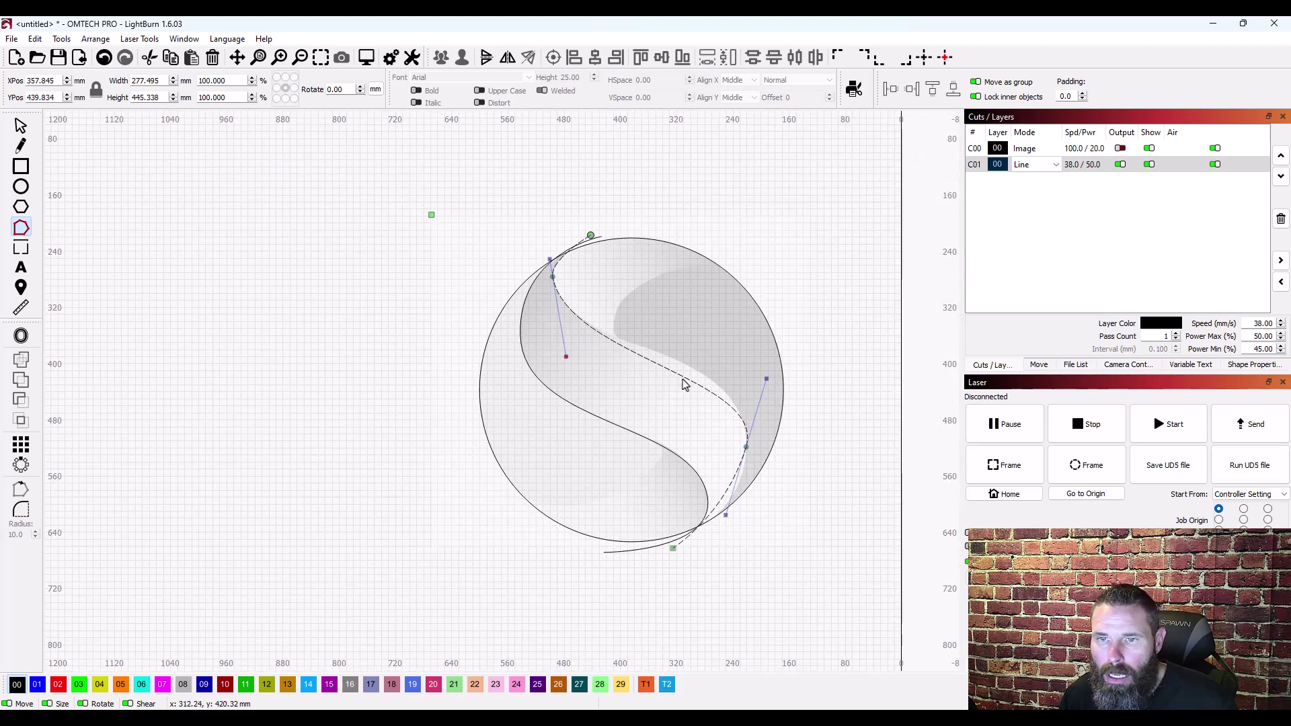
Tighten the second curve's middle and side handles and pull its bottom end across the first curve
left_click_drag(683, 378, 671, 362)
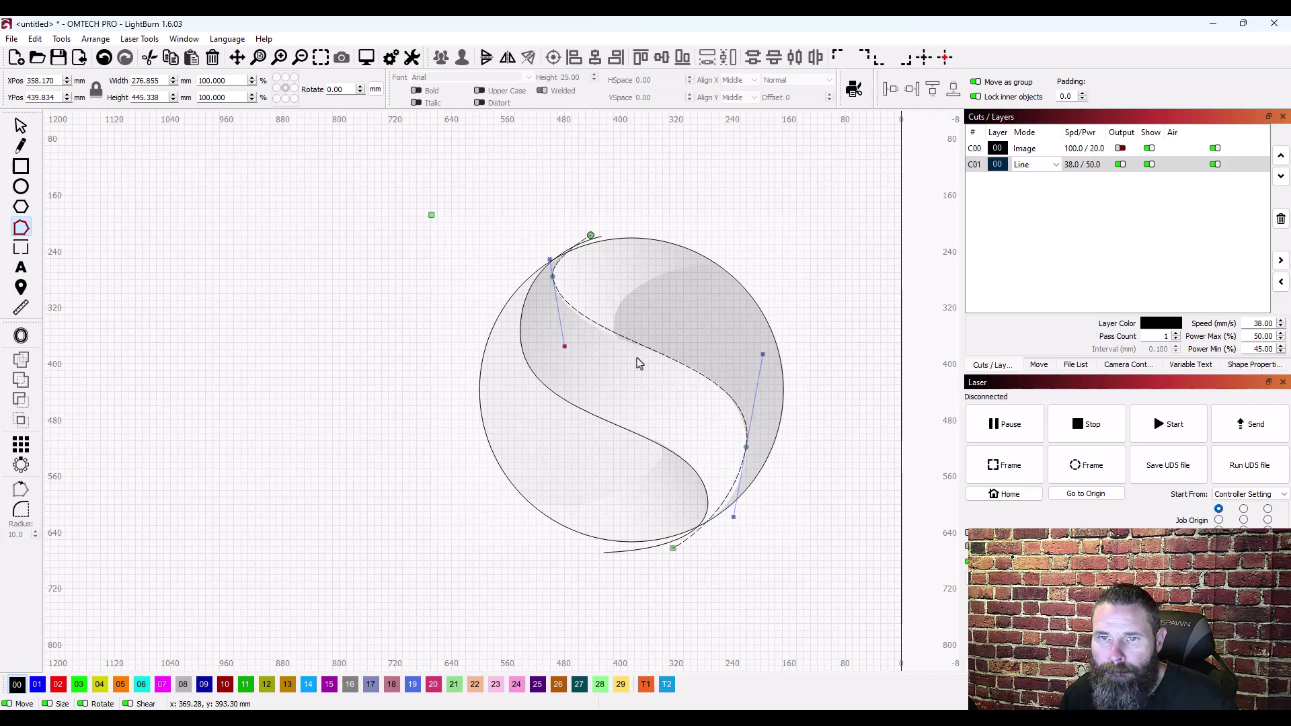
scroll(565, 353, "up", 5)
left_click_drag(565, 372, 577, 426)
scroll(574, 401, "down", 5)
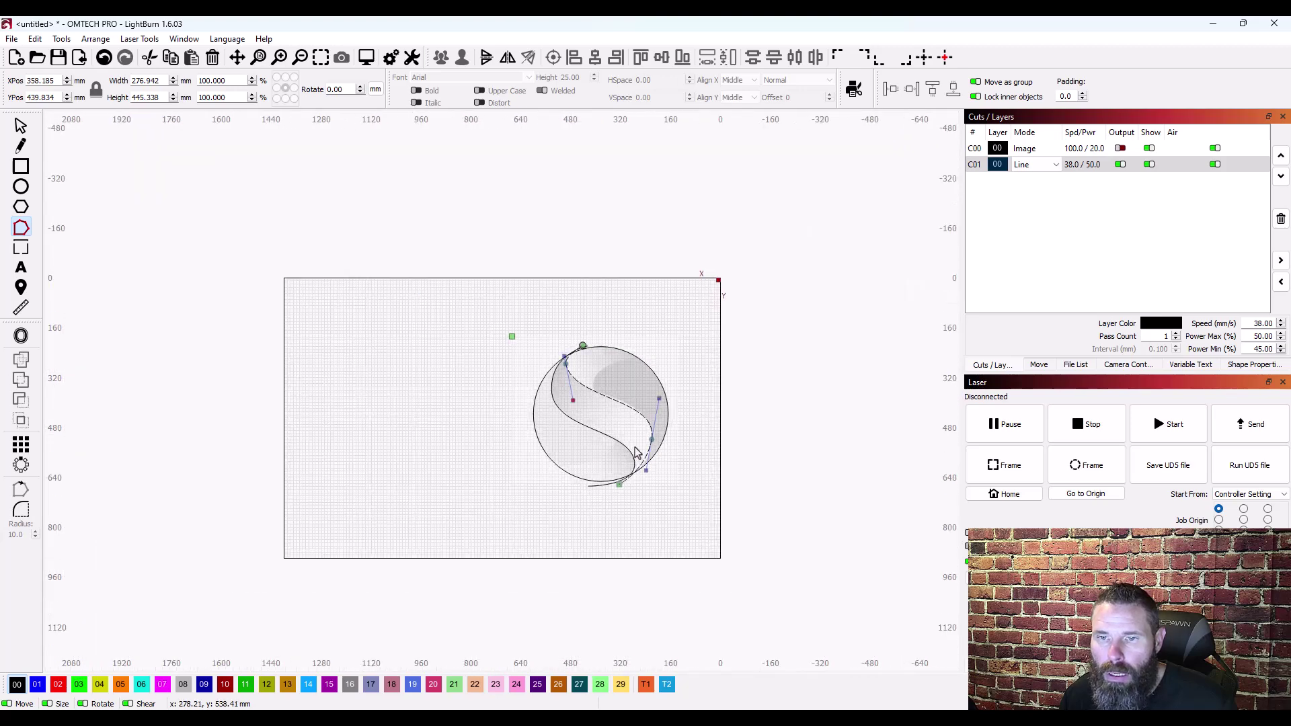
scroll(642, 456, "up", 3)
scroll(642, 456, "up", 3)
scroll(678, 298, "down", 3)
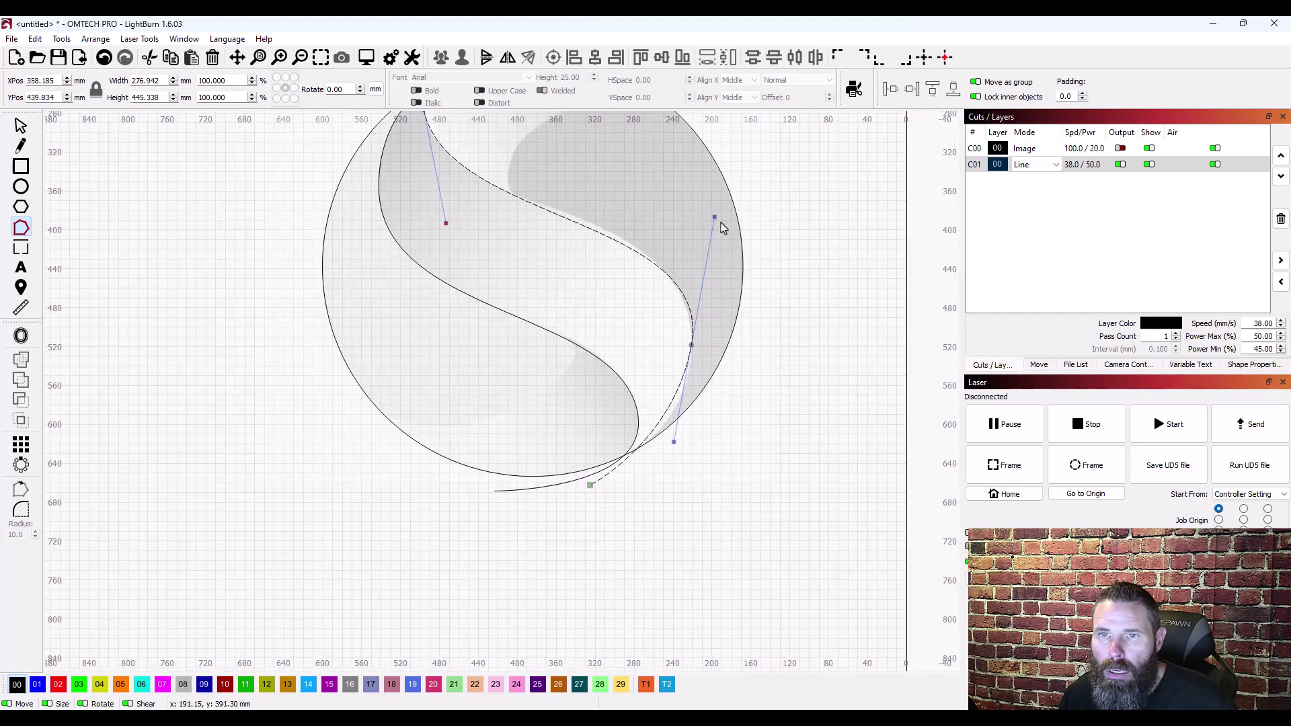
left_click_drag(712, 216, 691, 195)
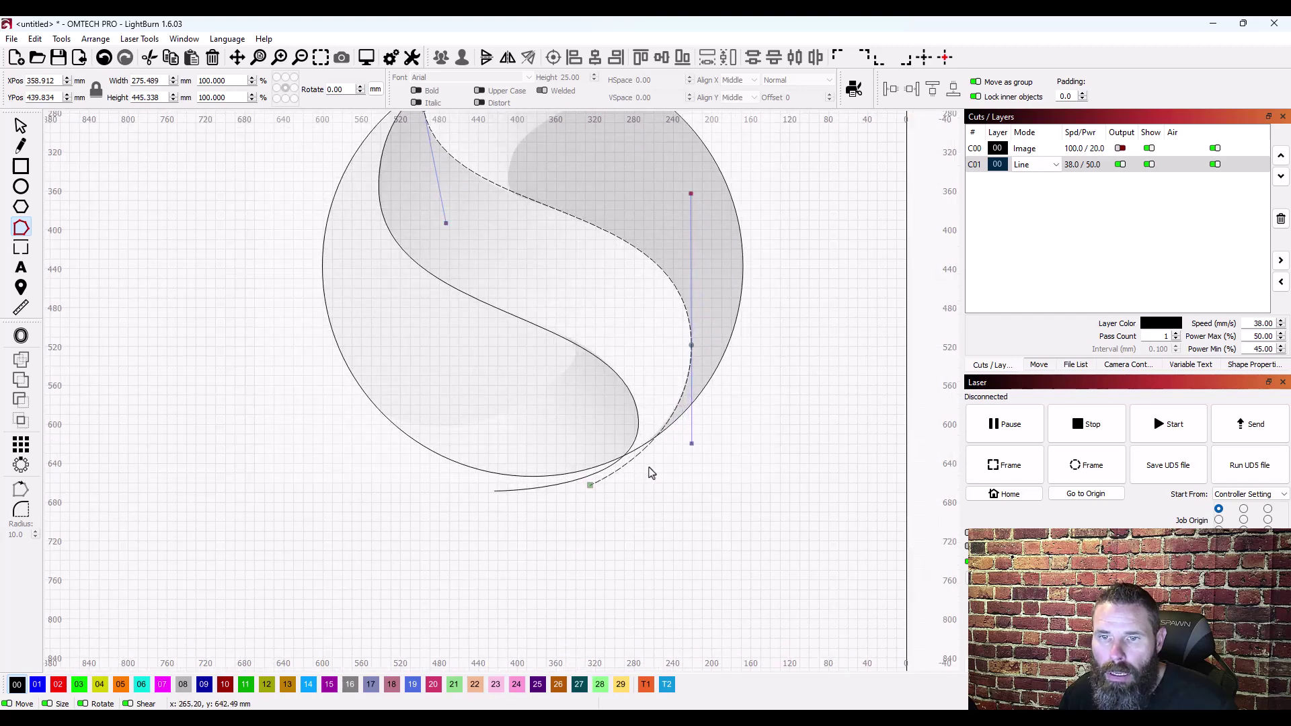
scroll(631, 452, "down", 1)
scroll(631, 441, "up", 8)
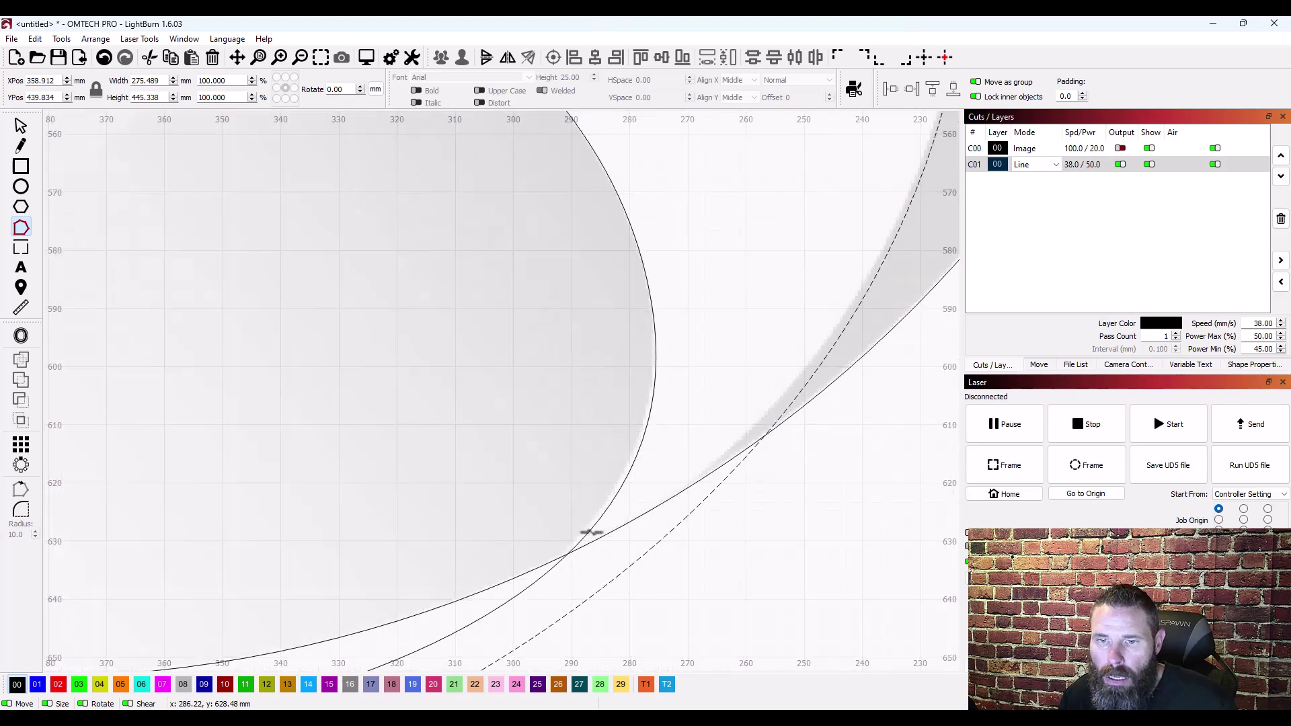
scroll(592, 532, "down", 4)
left_click_drag(505, 607, 479, 589)
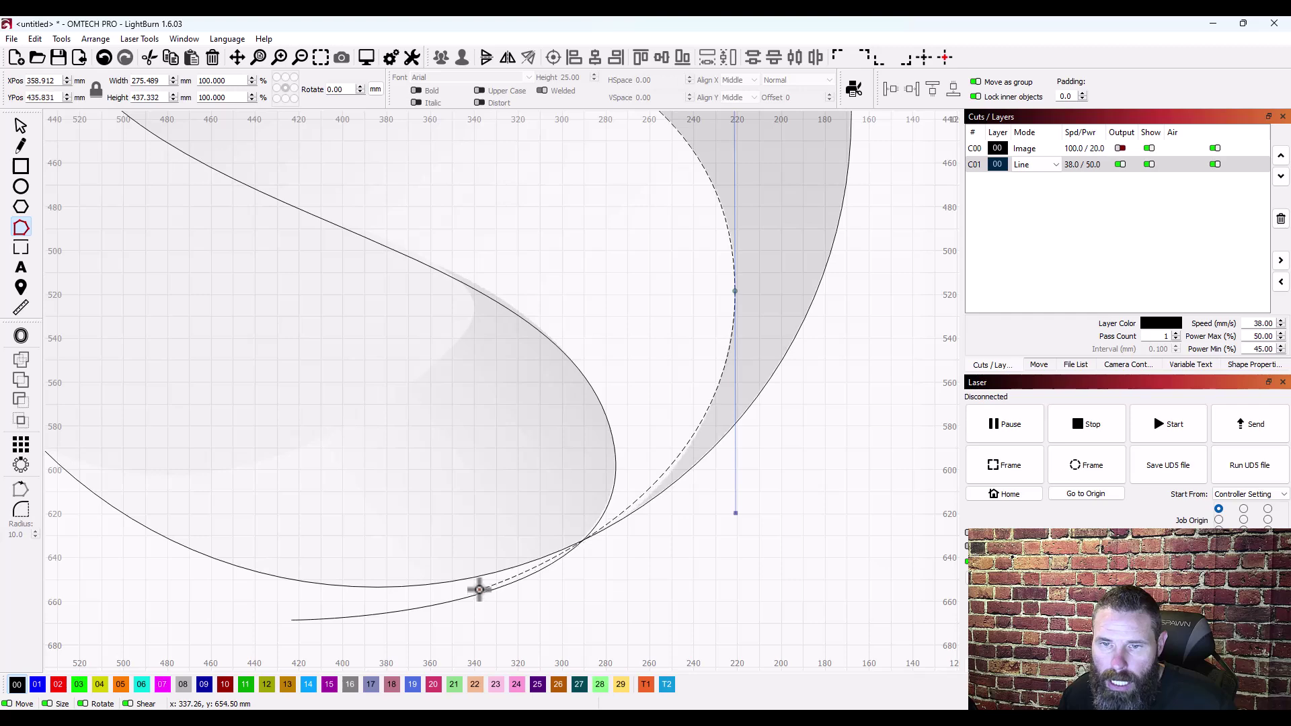
scroll(584, 538, "up", 8)
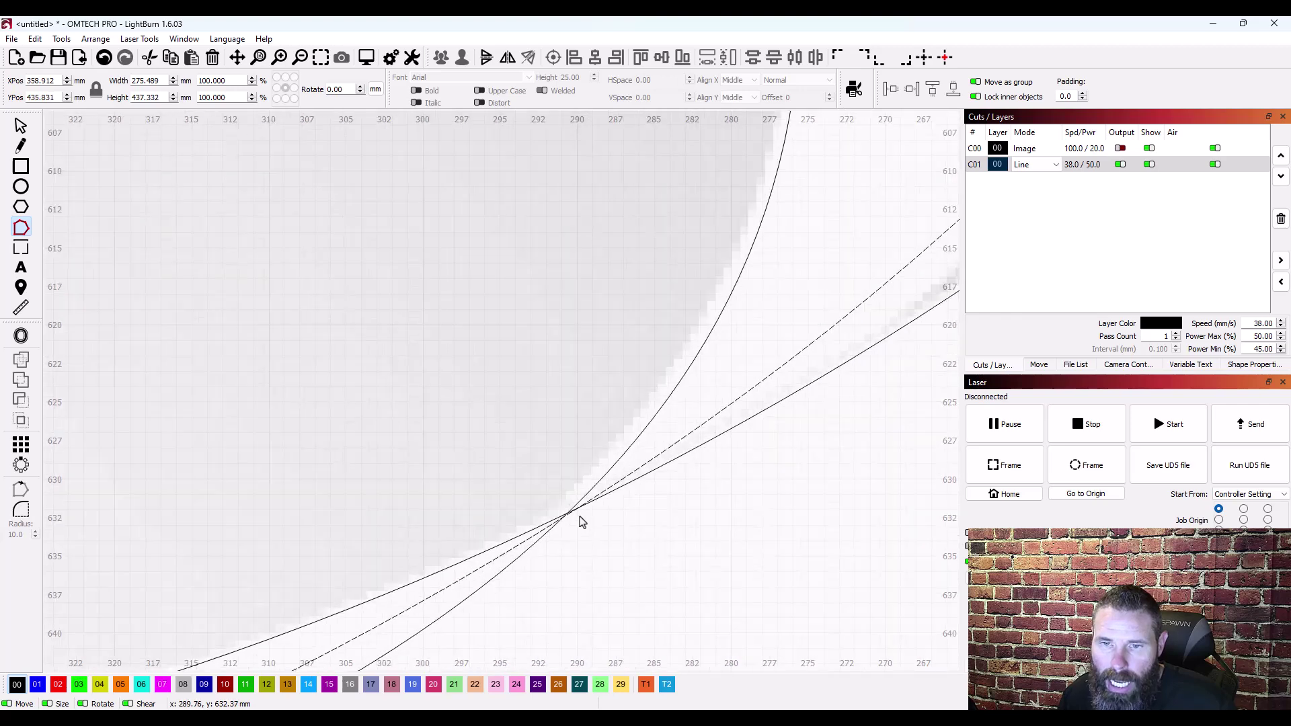
scroll(577, 533, "down", 10)
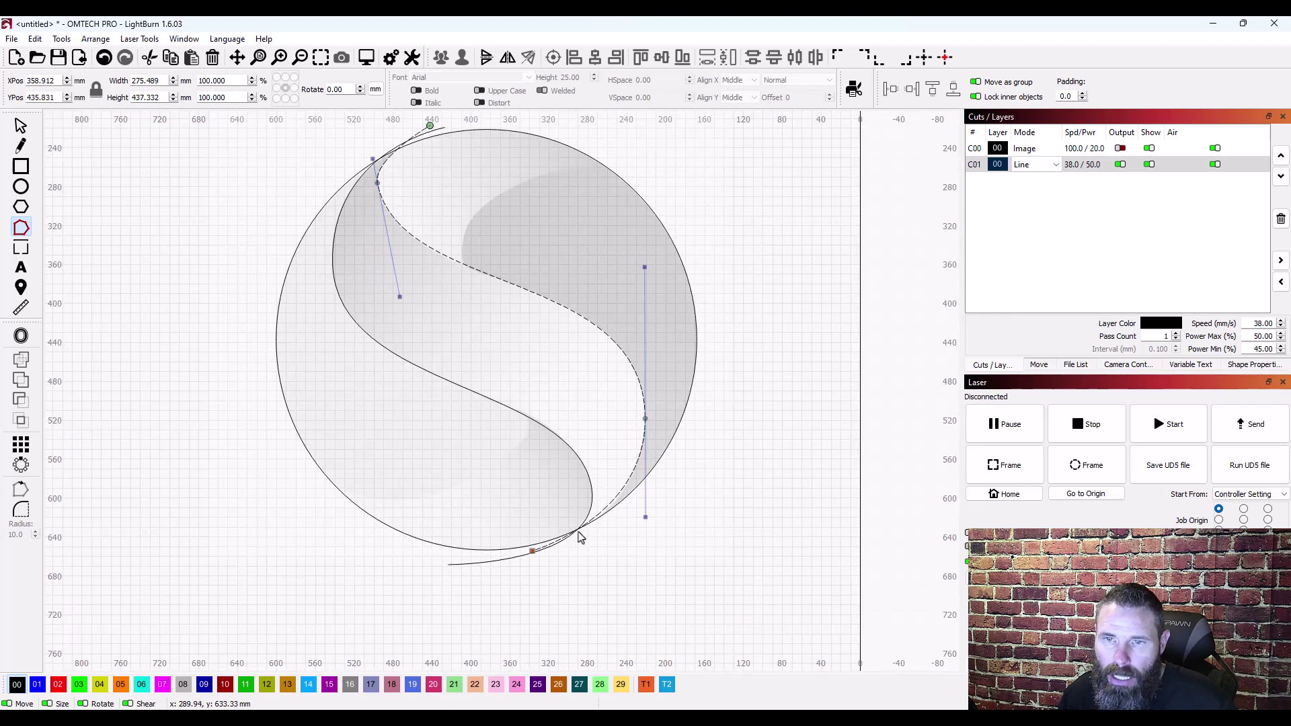
Pull the first S-curve's top end along the circle edge, leaving it about 266.981 x 447.340 mm
left_click(645, 518)
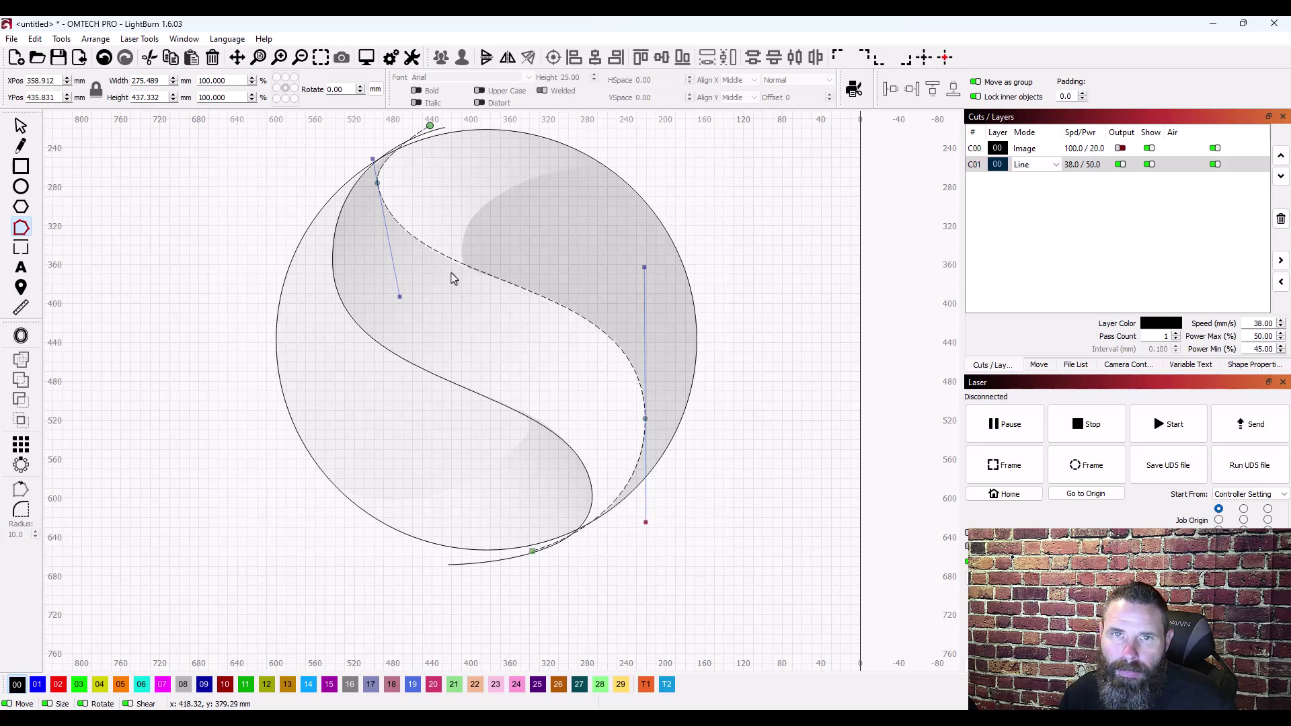
scroll(393, 148, "up", 8)
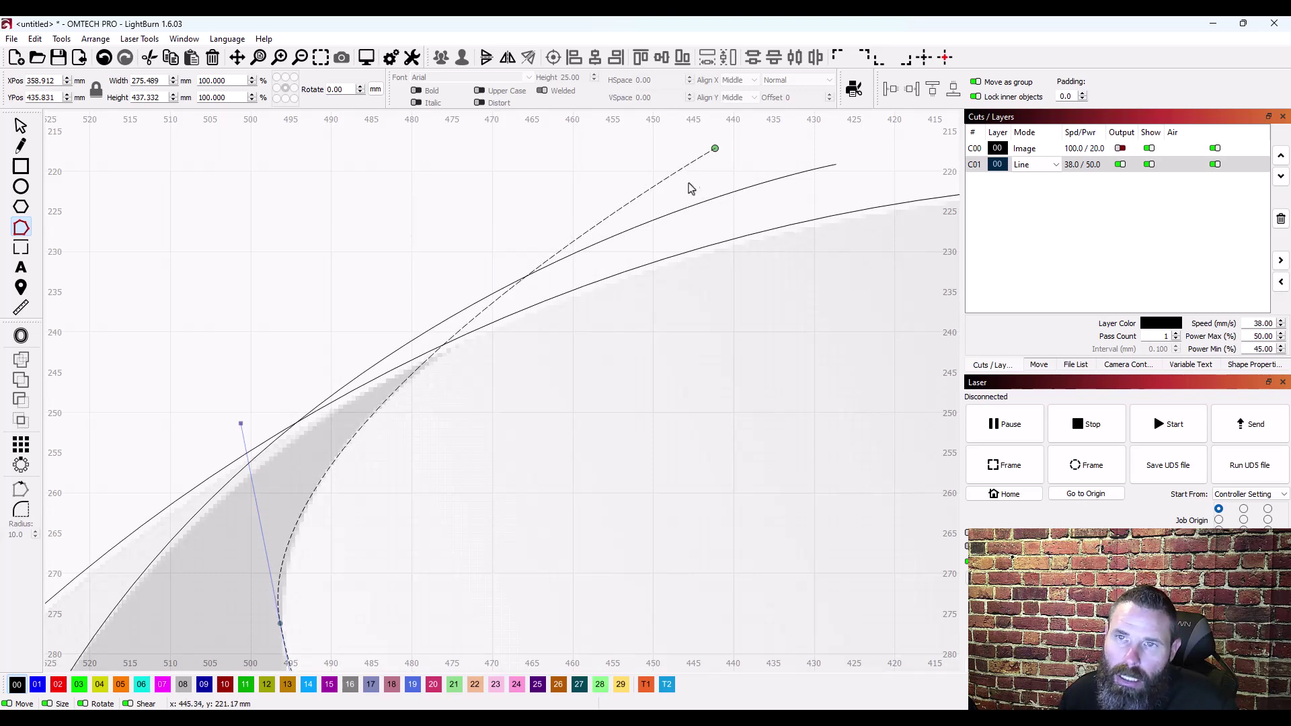
left_click(590, 249)
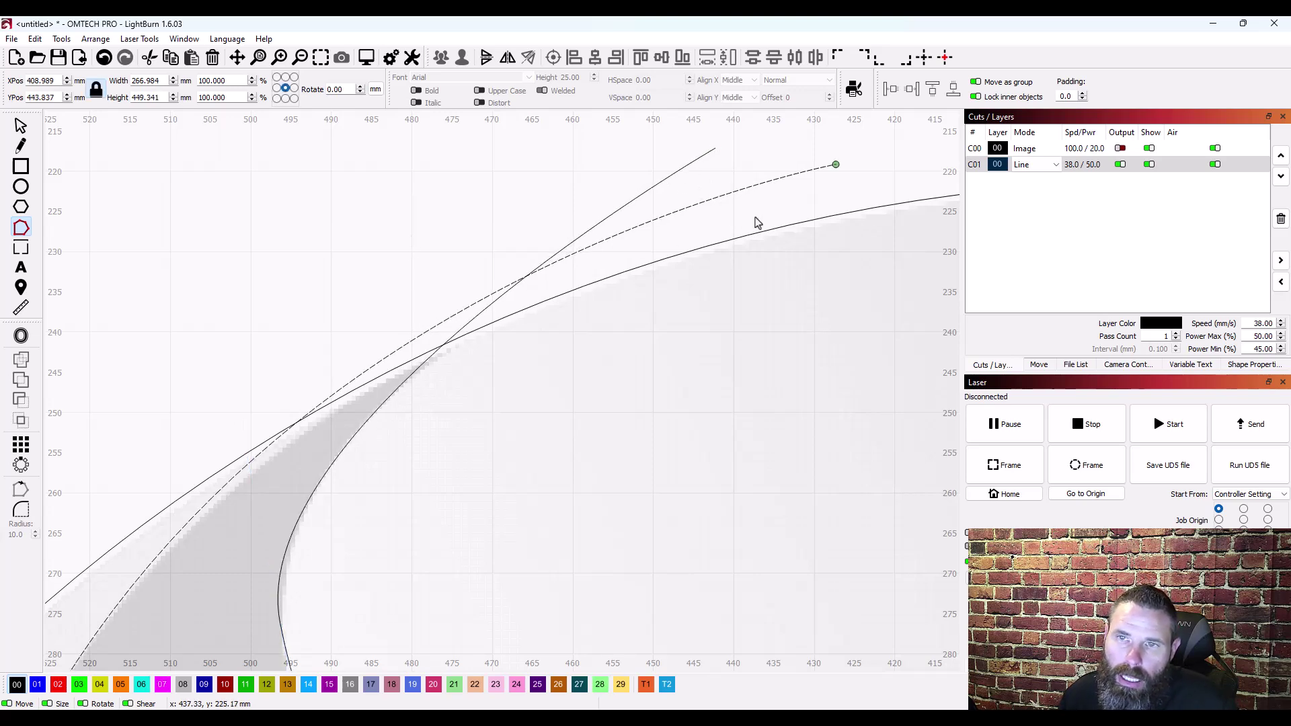
left_click_drag(838, 165, 870, 181)
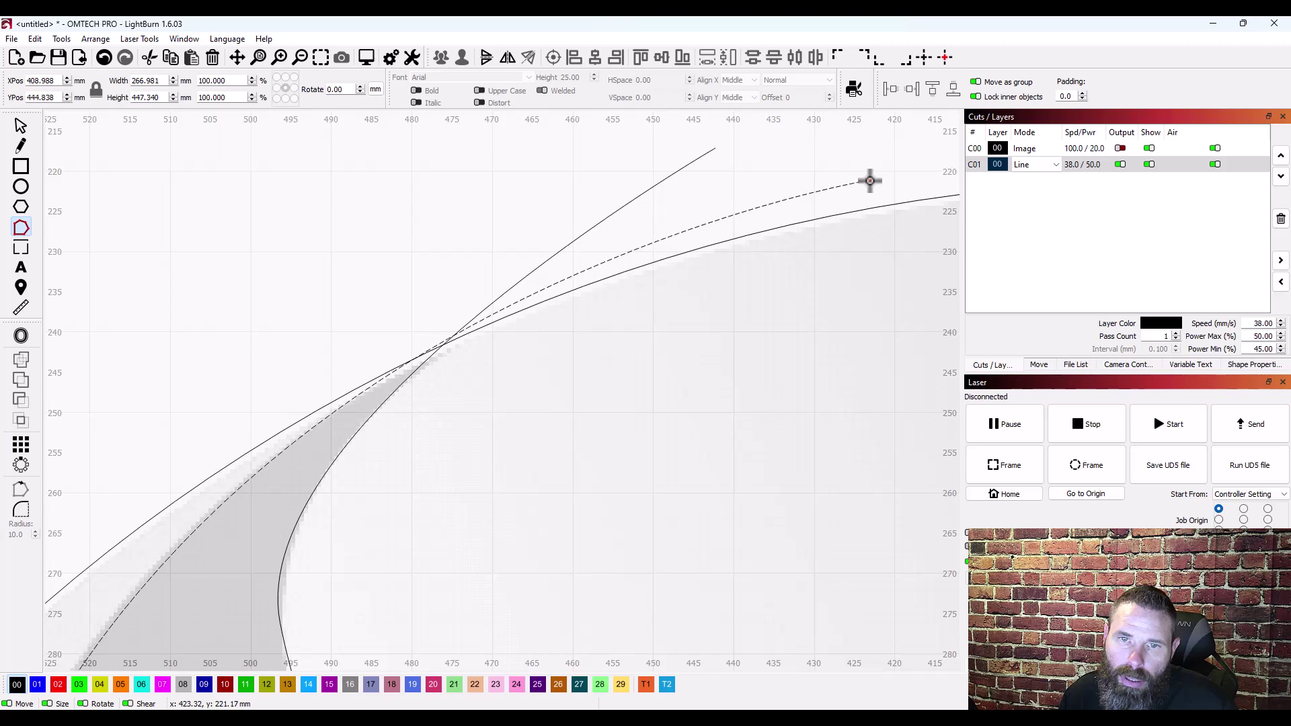
scroll(869, 181, "down", 5)
scroll(527, 404, "down", 5)
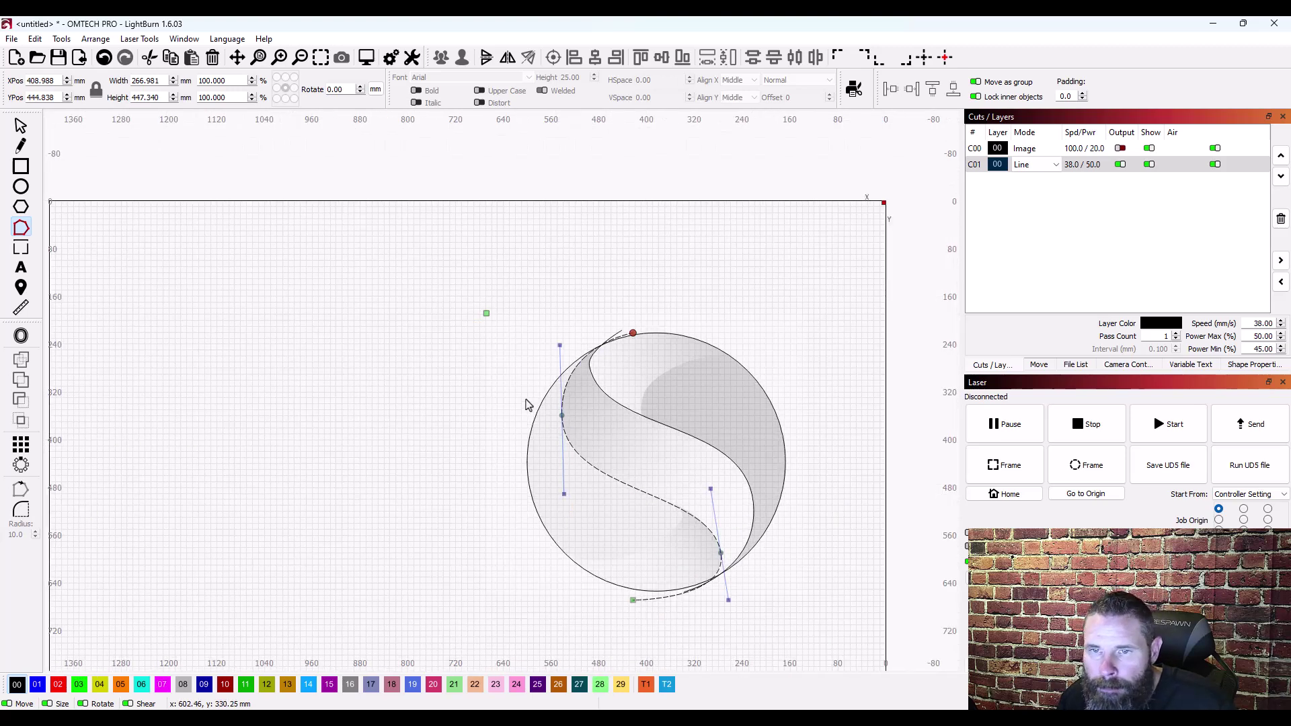
scroll(616, 490, "up", 5)
scroll(619, 491, "down", 4)
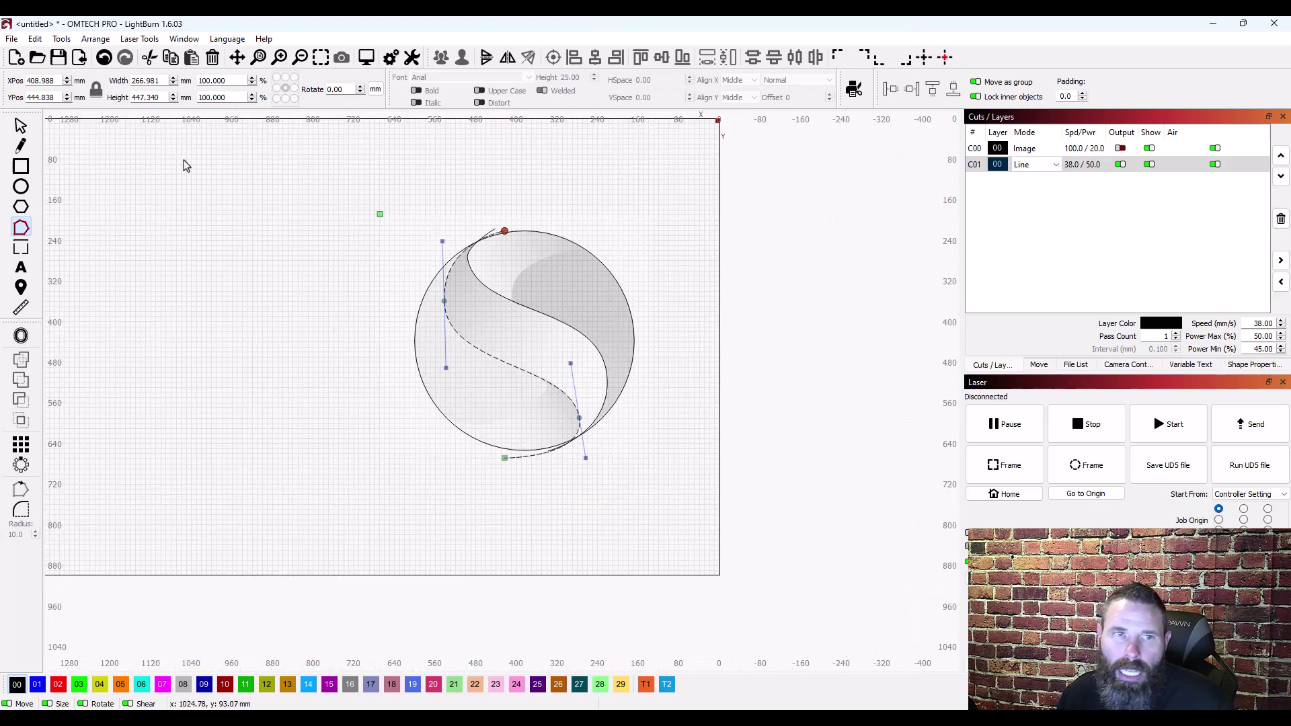
left_click(20, 126)
Draw a third curve along the upper highlight's shaded edge from the S-curve to the circle's upper right
scroll(490, 308, "up", 5)
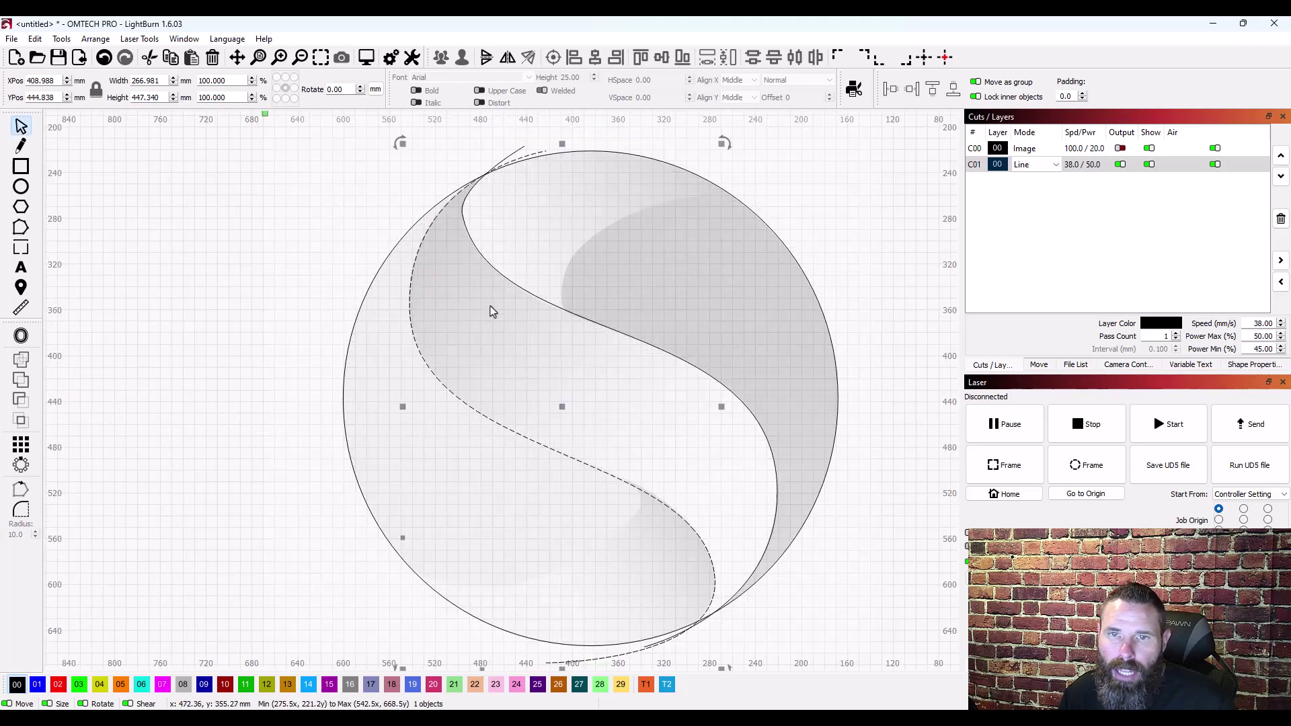
scroll(524, 254, "down", 5)
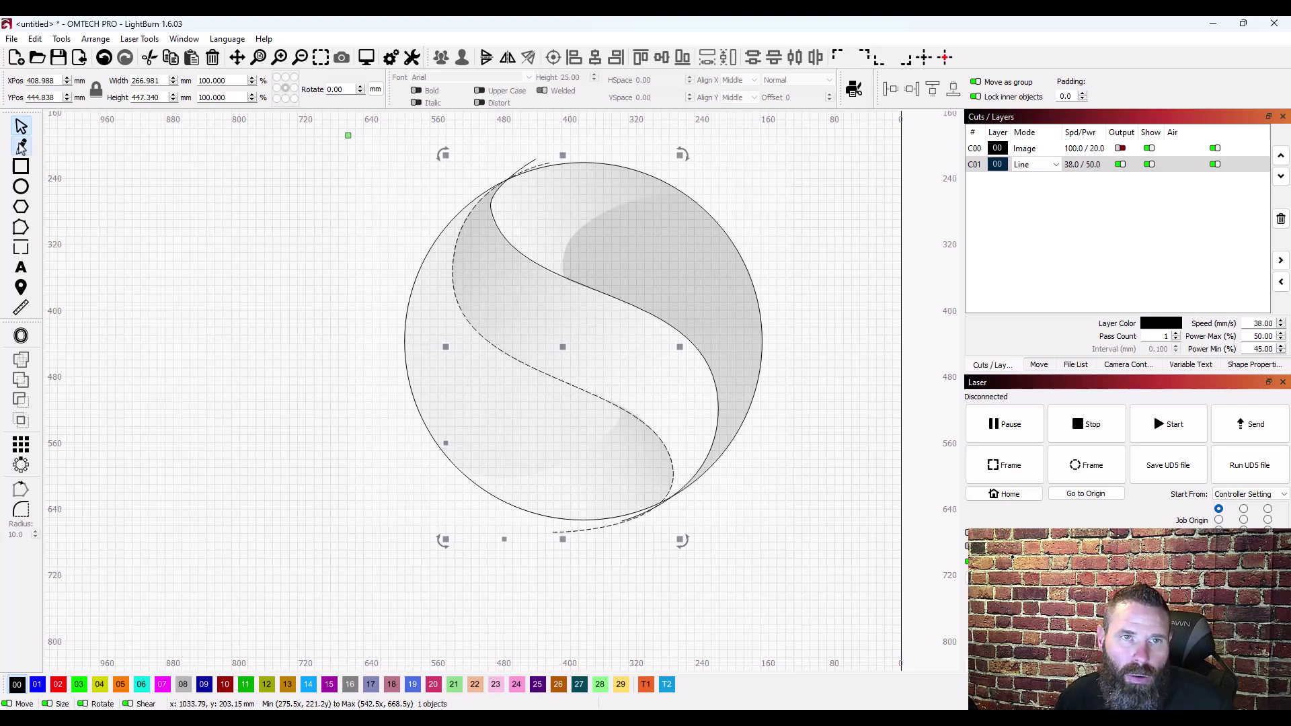
left_click(21, 145)
scroll(661, 204, "up", 5)
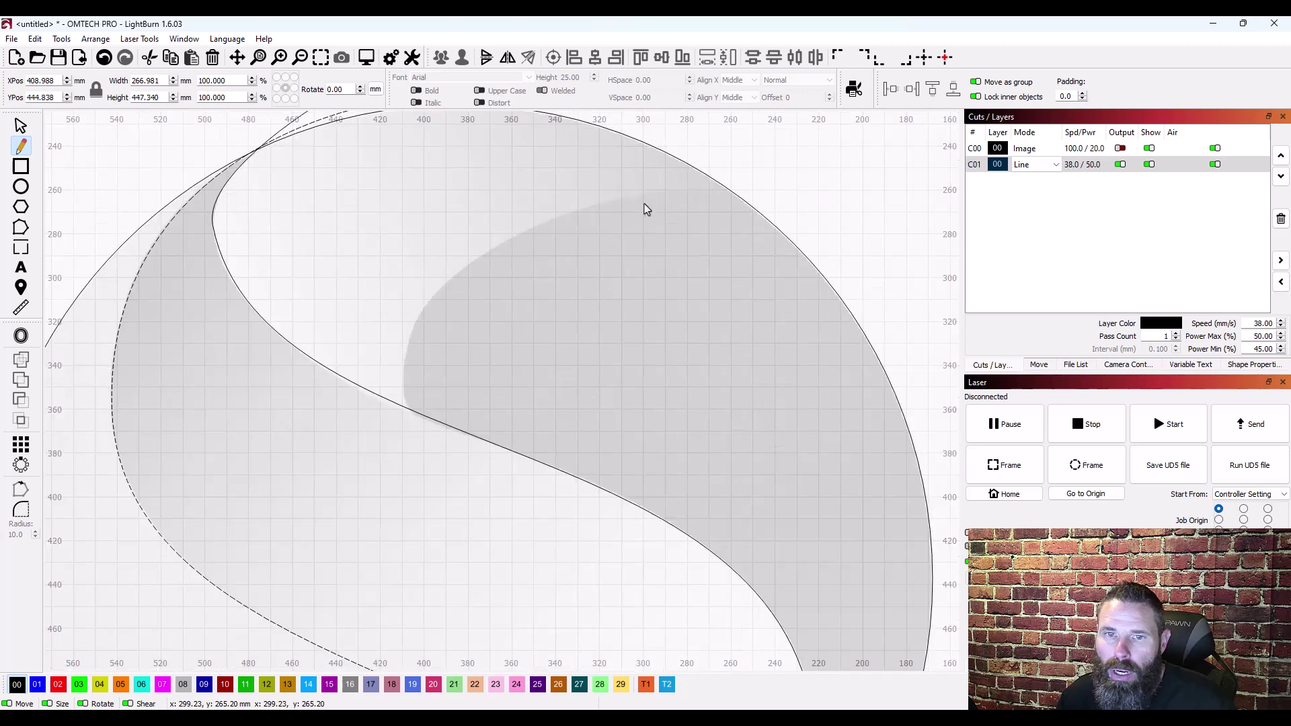
left_click(441, 460)
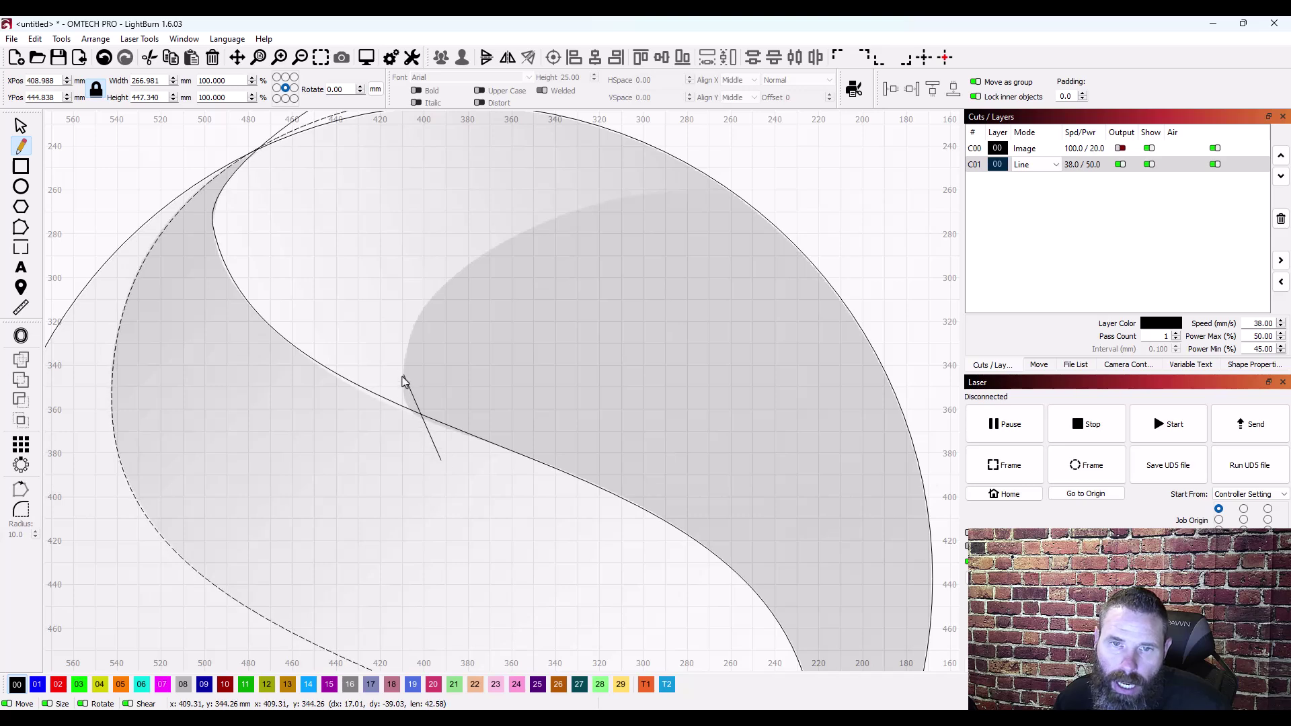
left_click_drag(402, 378, 400, 332)
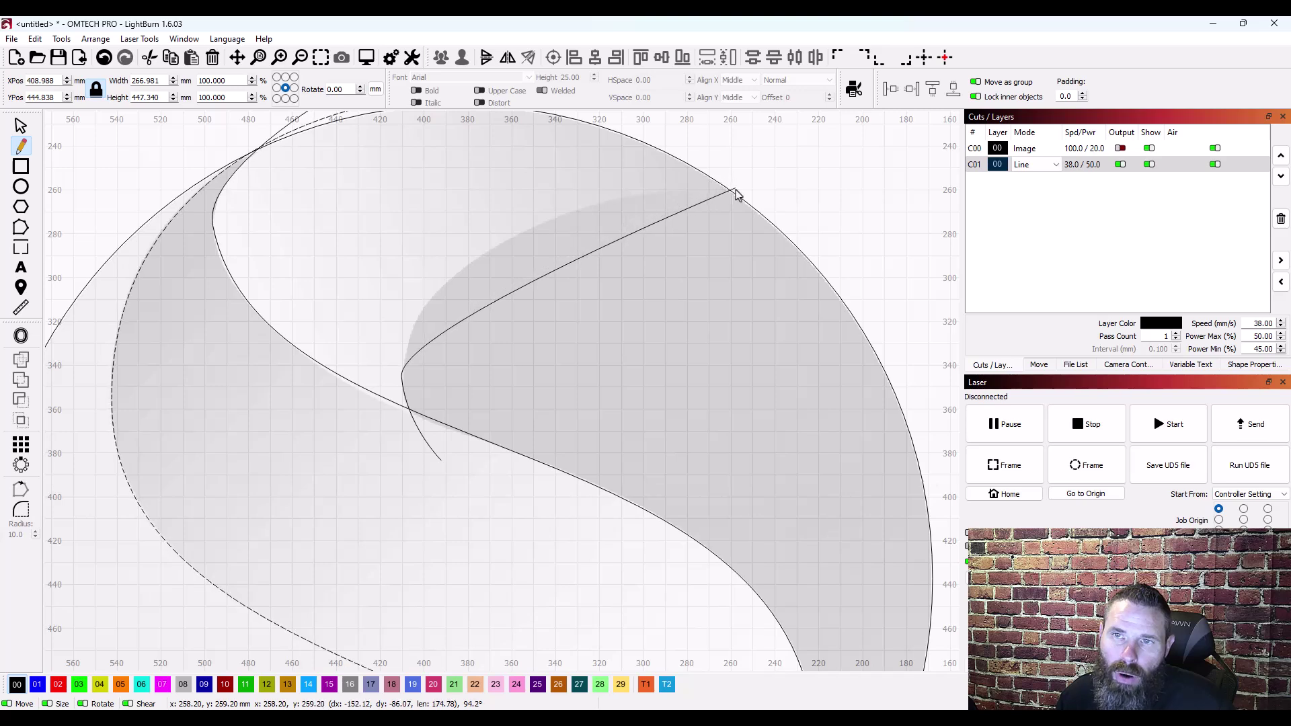
left_click_drag(739, 190, 816, 193)
key("Escape")
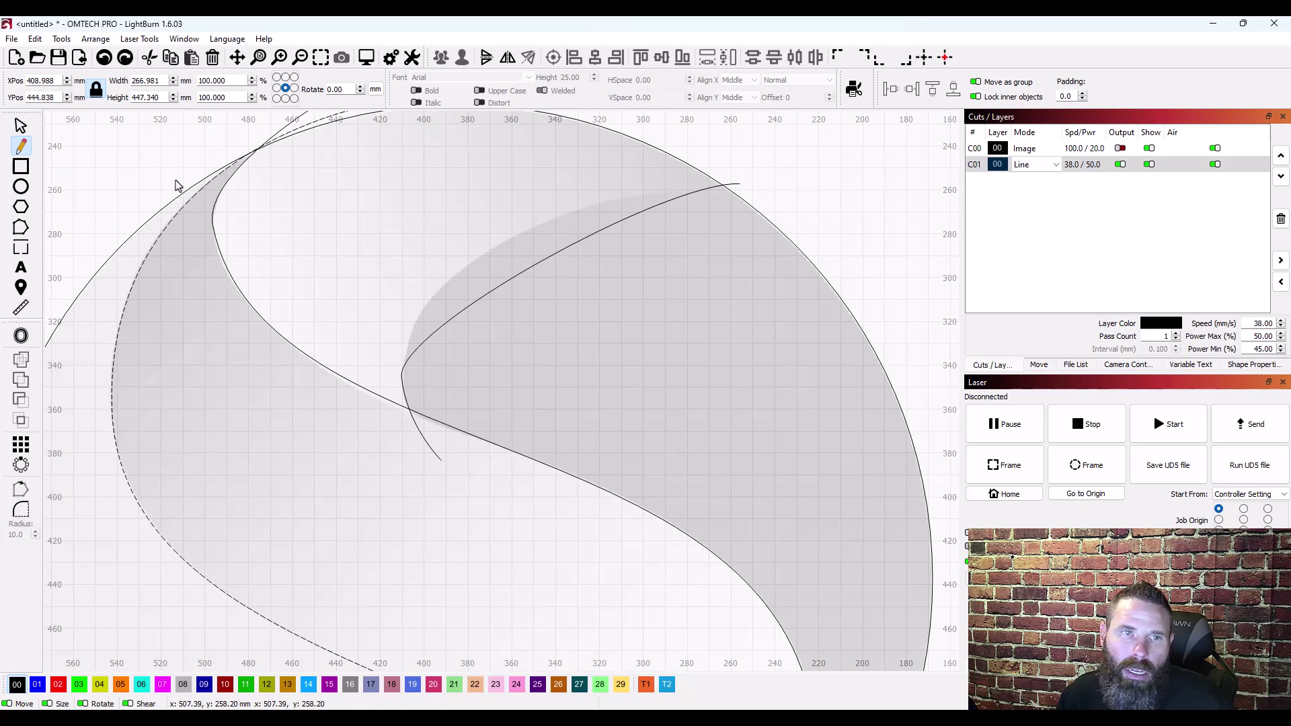
left_click(21, 126)
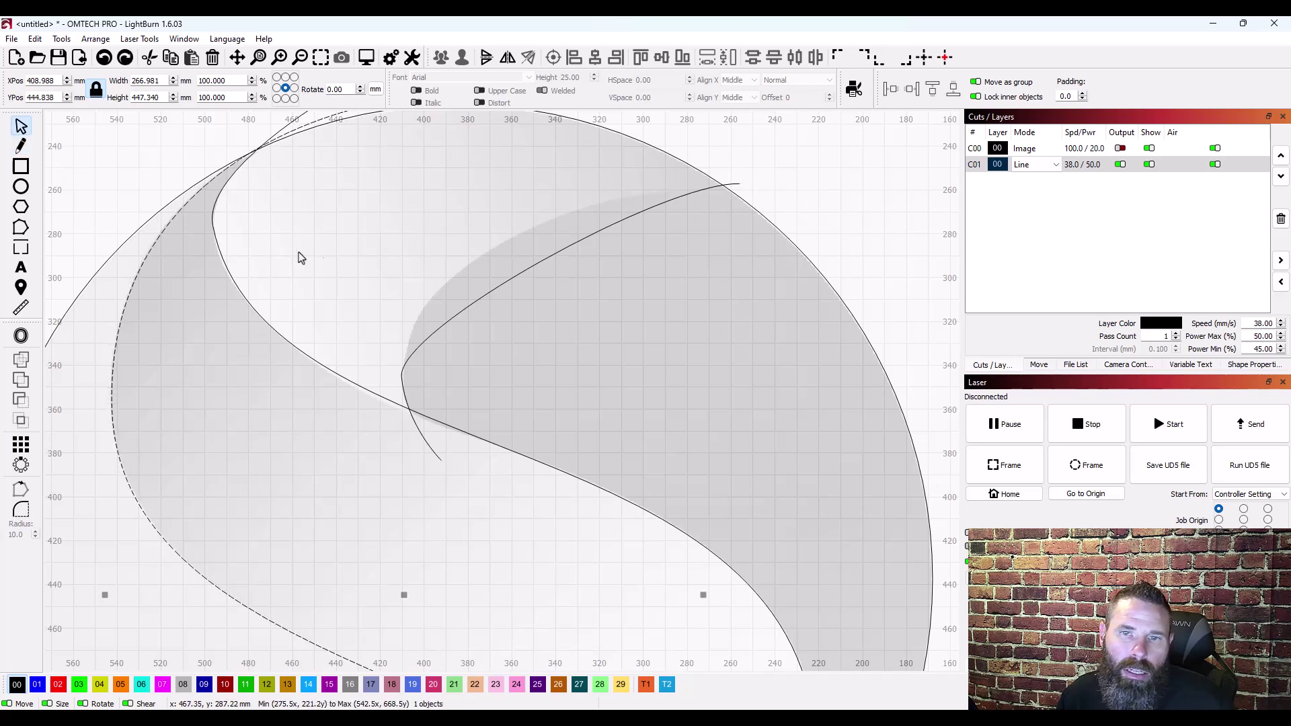
Reshape the highlight curve's handle and lower endpoint to hug the shaded edge, about 154.154 x 122.129 mm
left_click(491, 302)
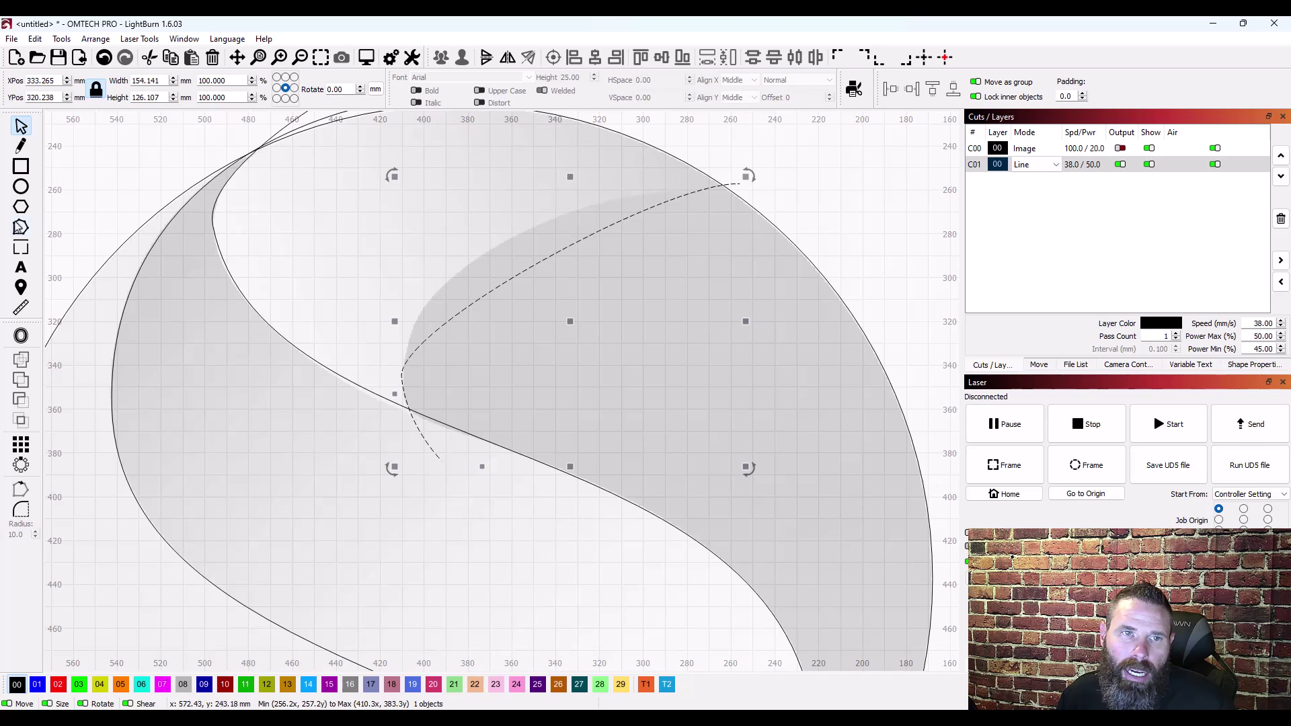
left_click(19, 231)
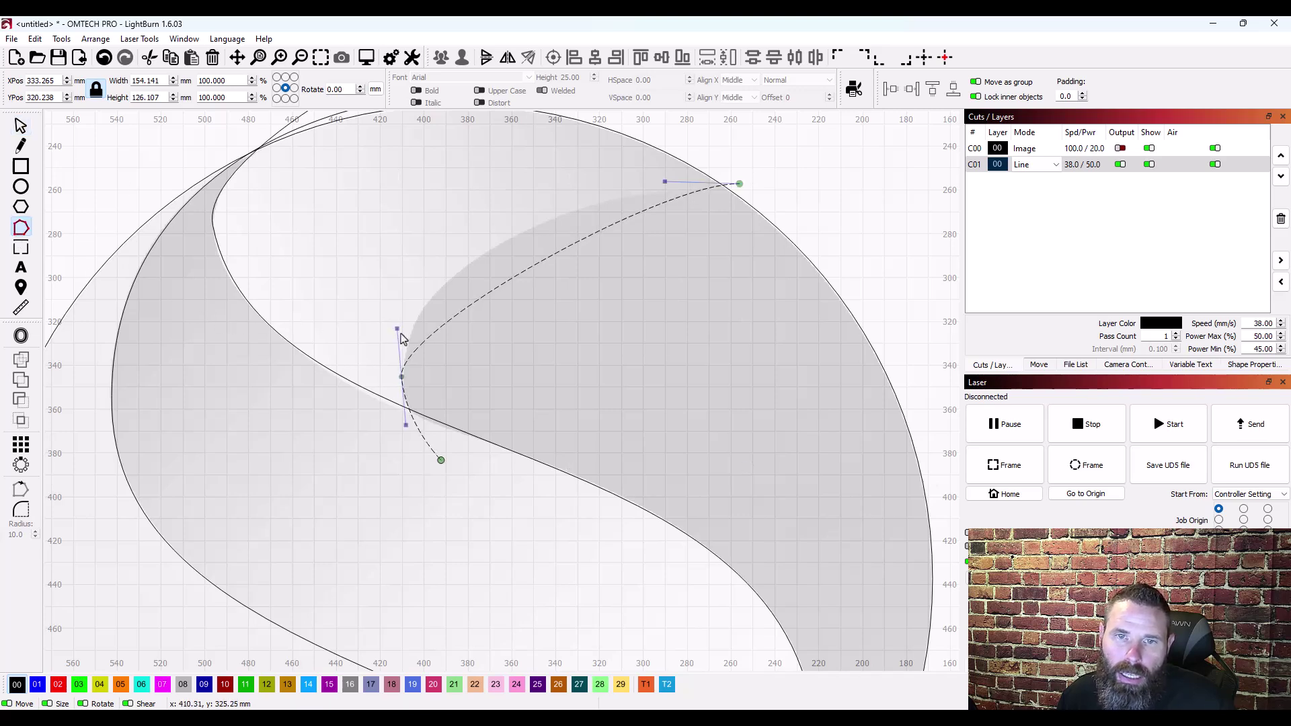
left_click_drag(395, 329, 411, 230)
scroll(417, 431, "down", 3)
scroll(406, 377, "up", 6)
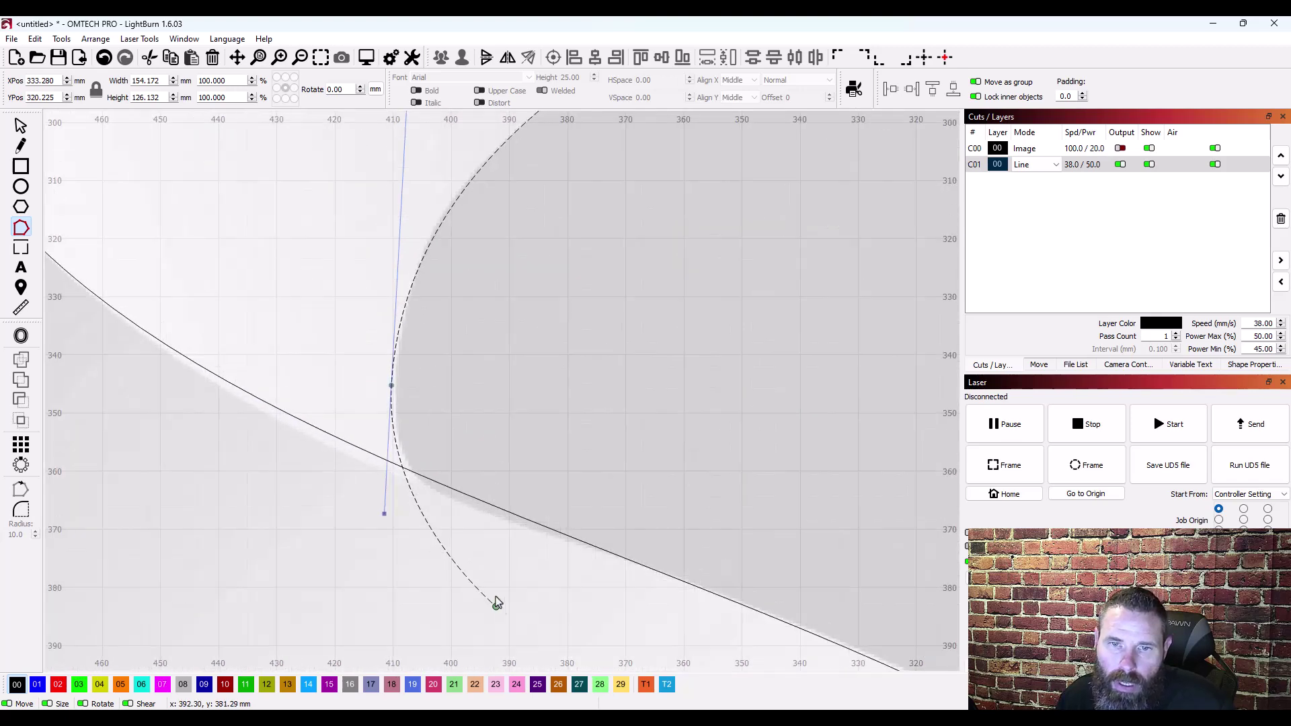
left_click_drag(496, 606, 537, 580)
scroll(537, 580, "down", 5)
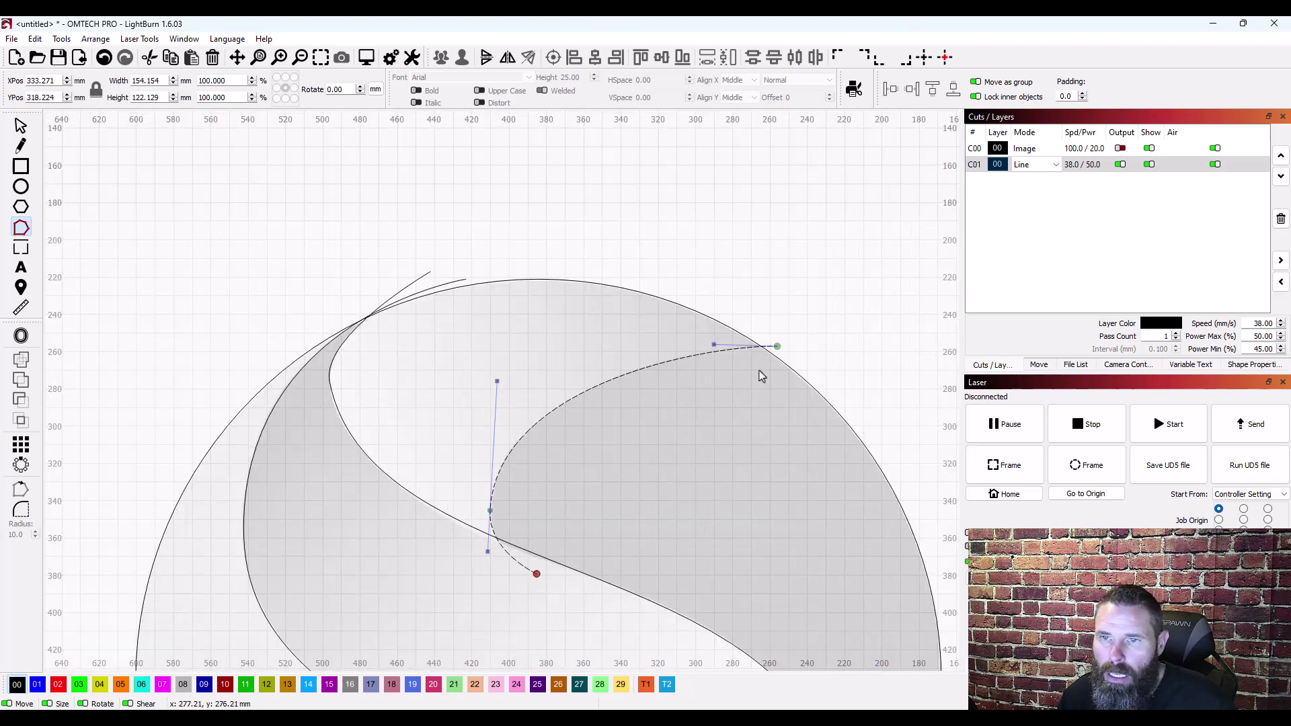
left_click(21, 126)
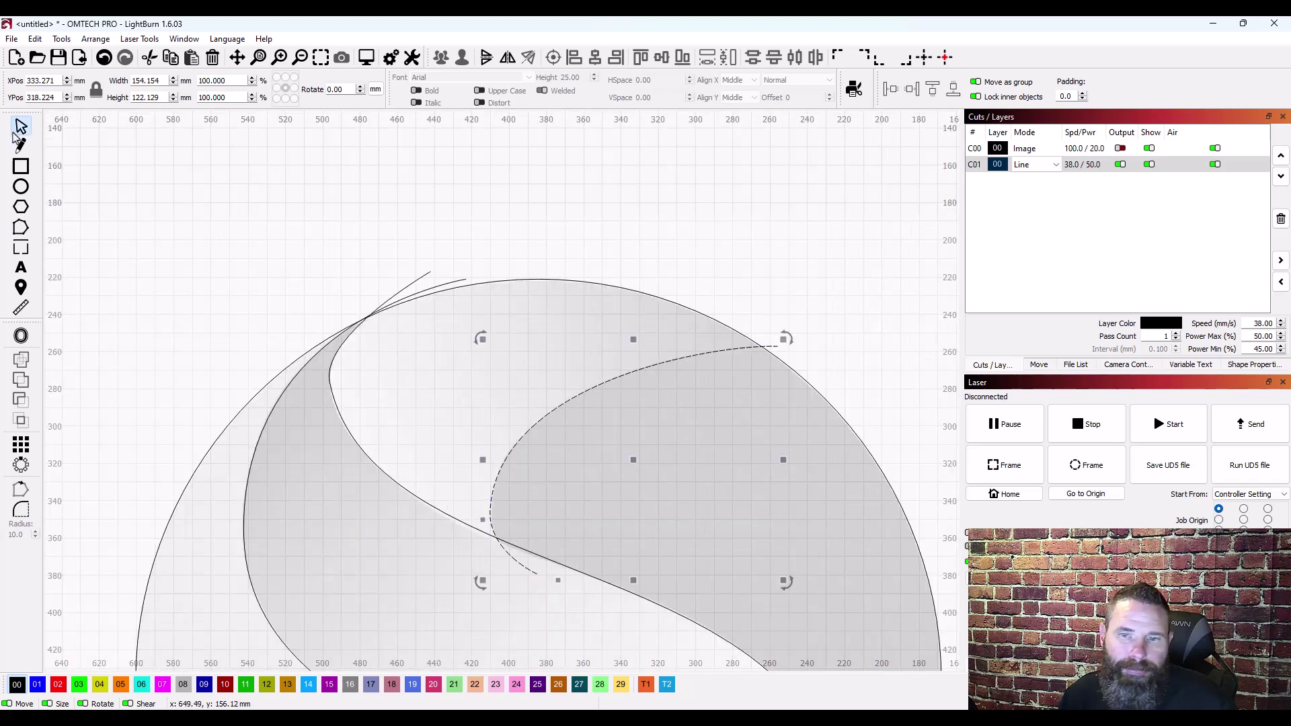
Trace a curve from inside the S along the lower highlight to the circle's left side, about 237.696 x 102.933 mm
left_click(527, 390)
scroll(527, 390, "down", 1)
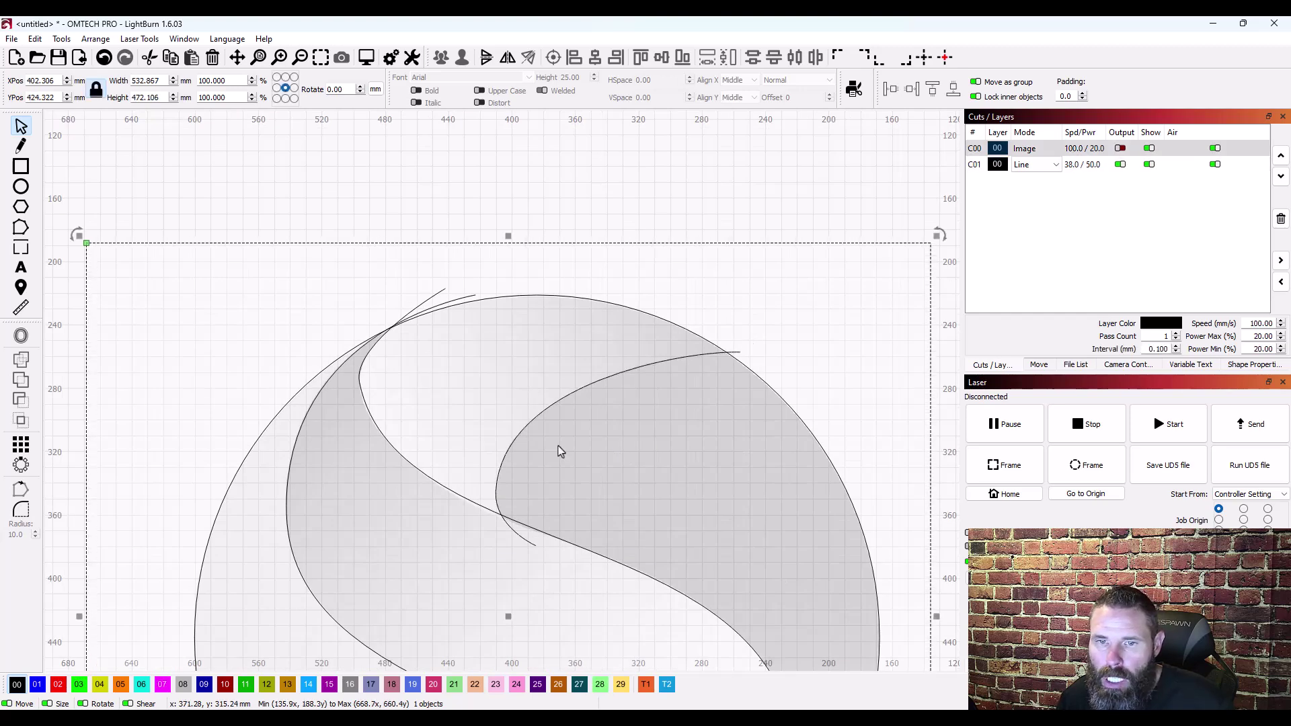
scroll(559, 446, "down", 4)
scroll(564, 639, "up", 4)
scroll(560, 634, "up", 2)
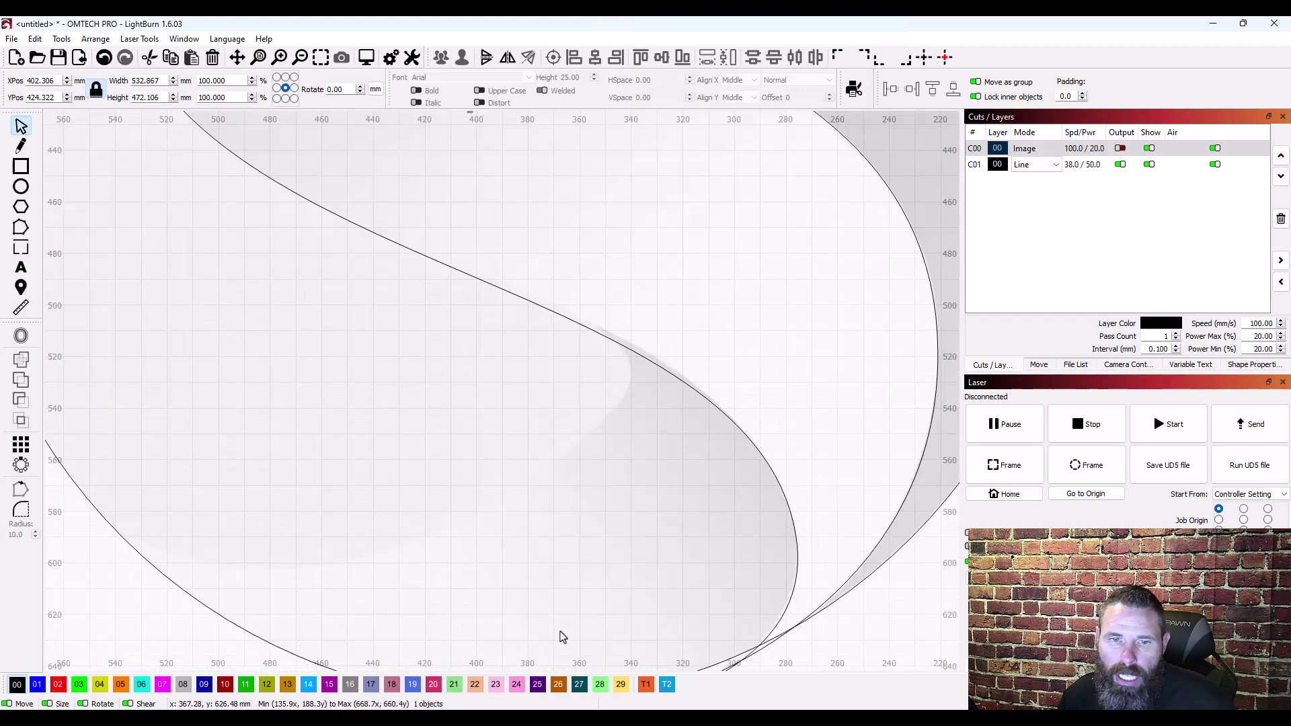
scroll(485, 587, "down", 1)
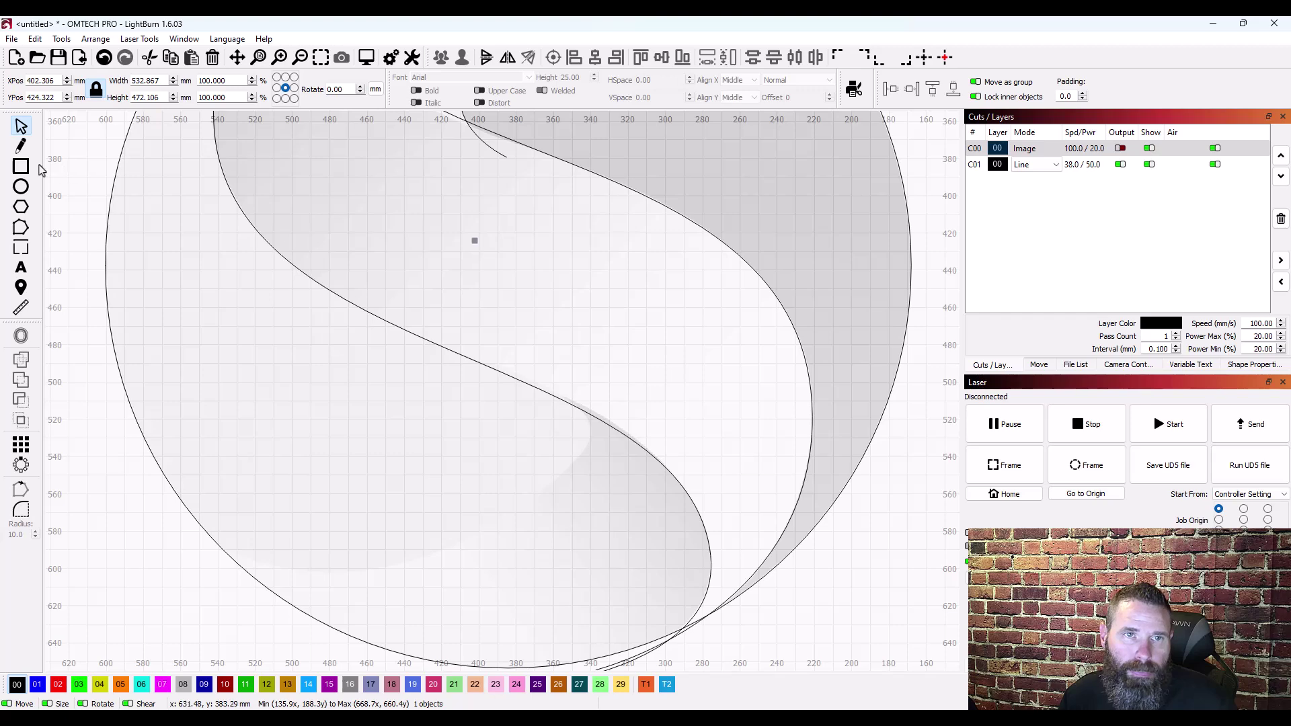
left_click(20, 146)
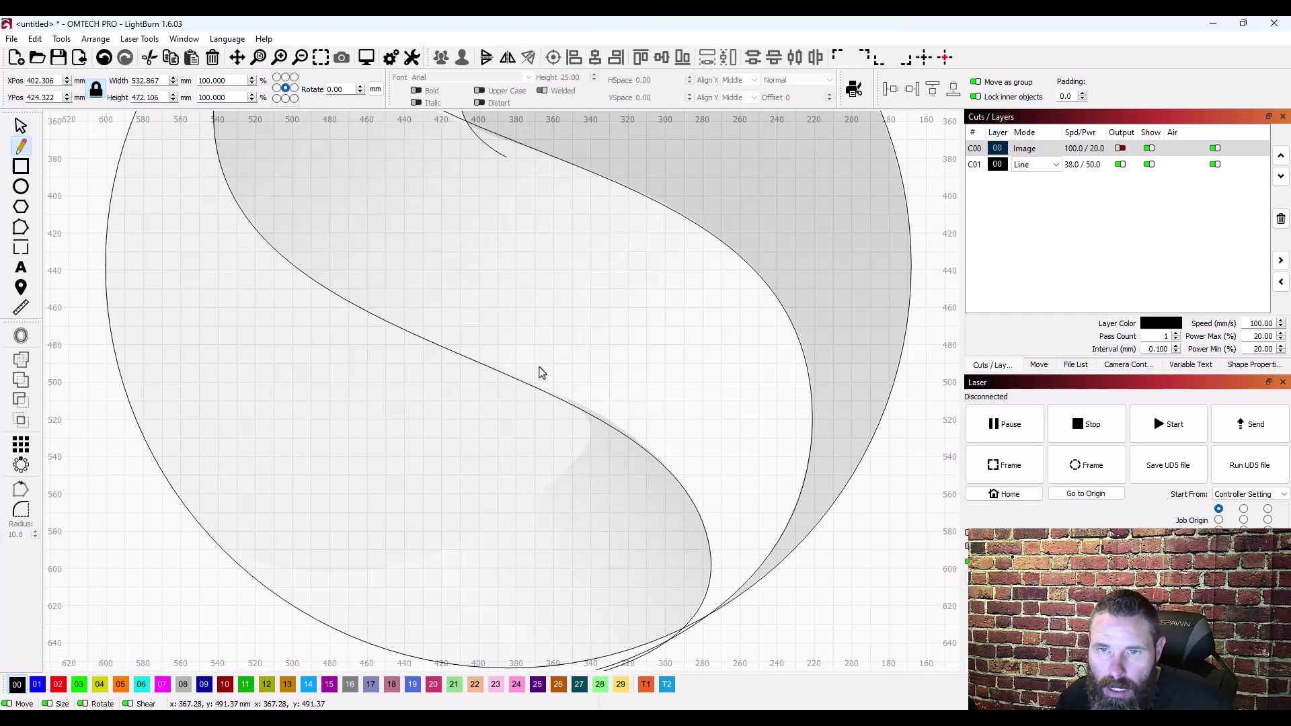
left_click(539, 364)
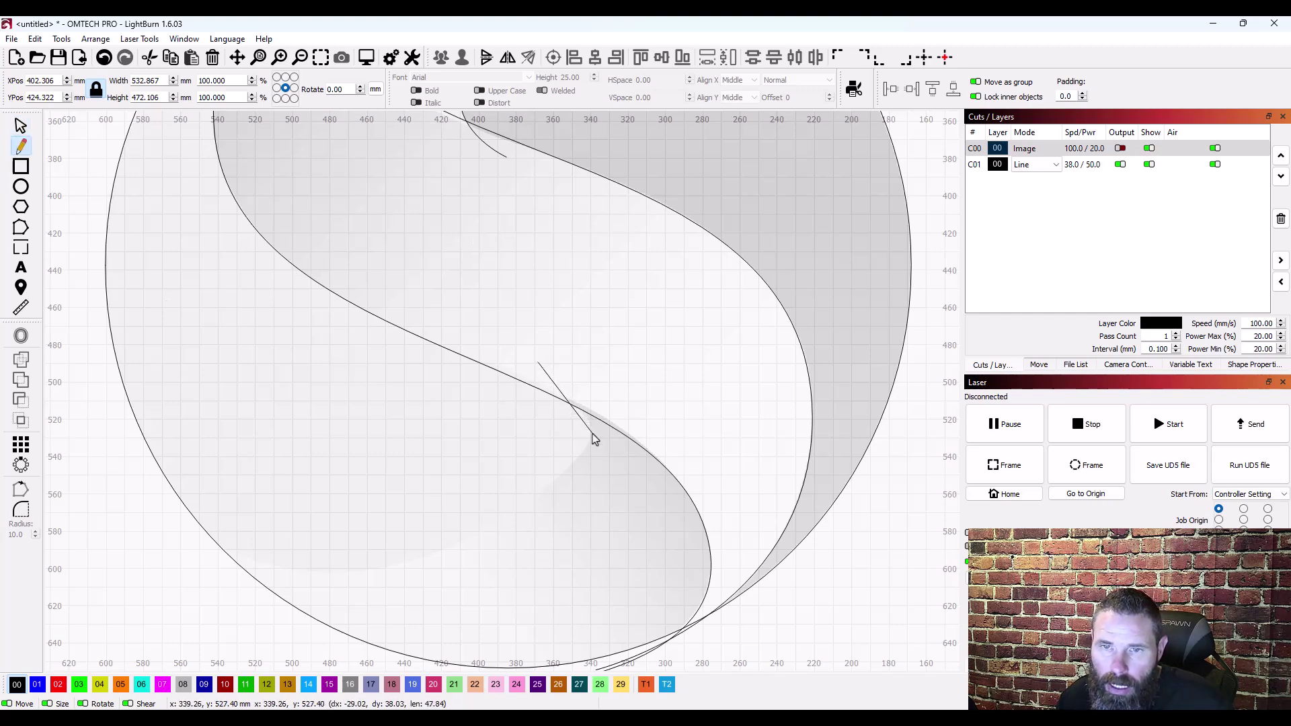
left_click_drag(591, 436, 452, 560)
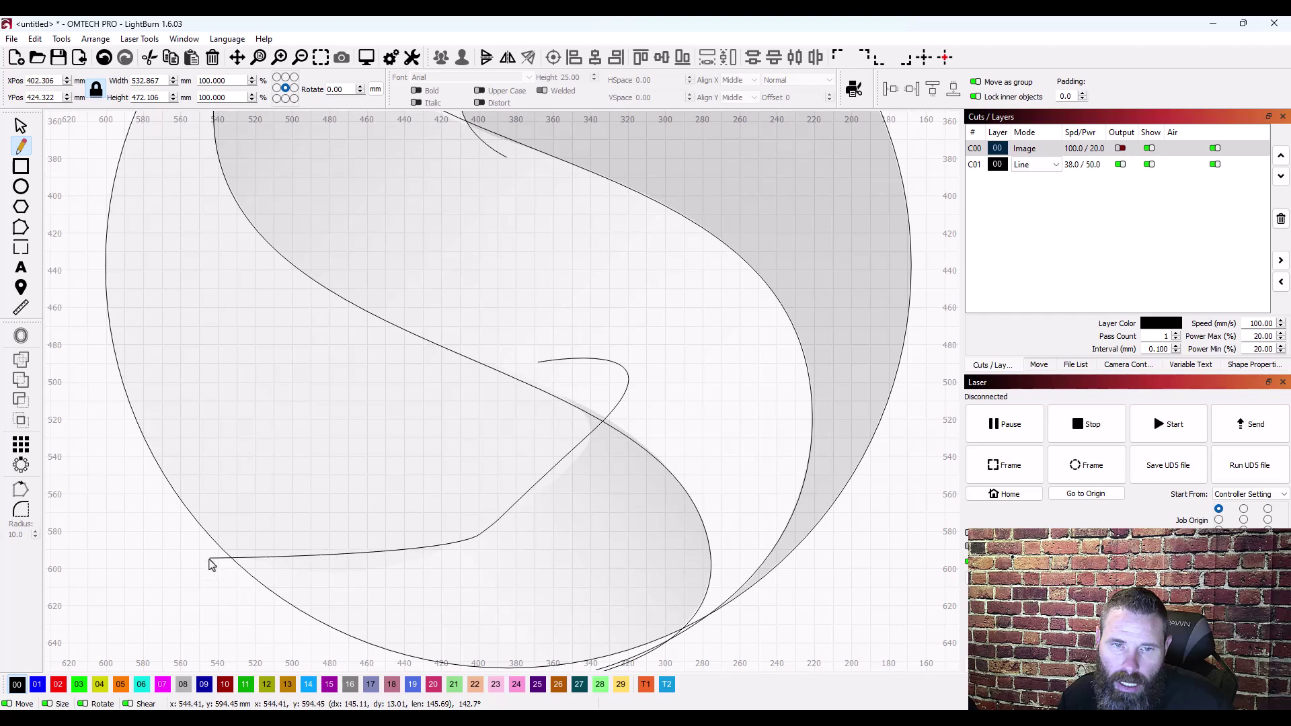
left_click(186, 548)
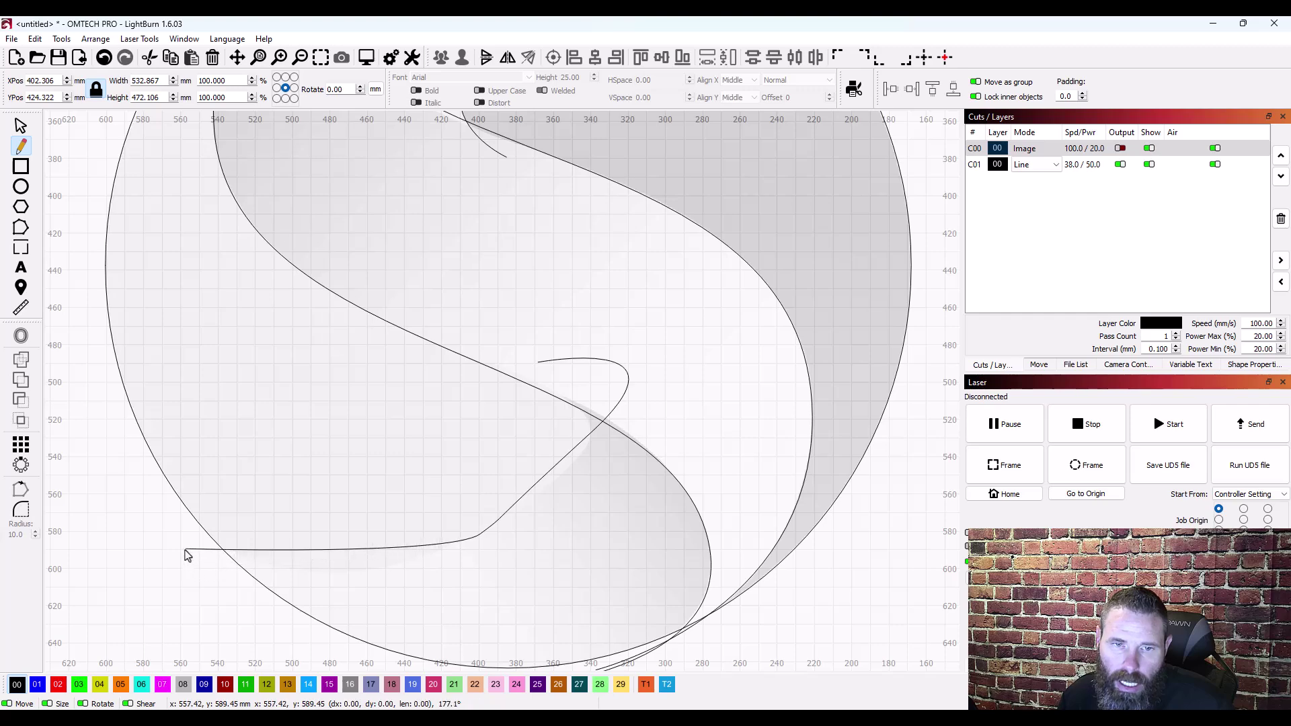
left_click(21, 126)
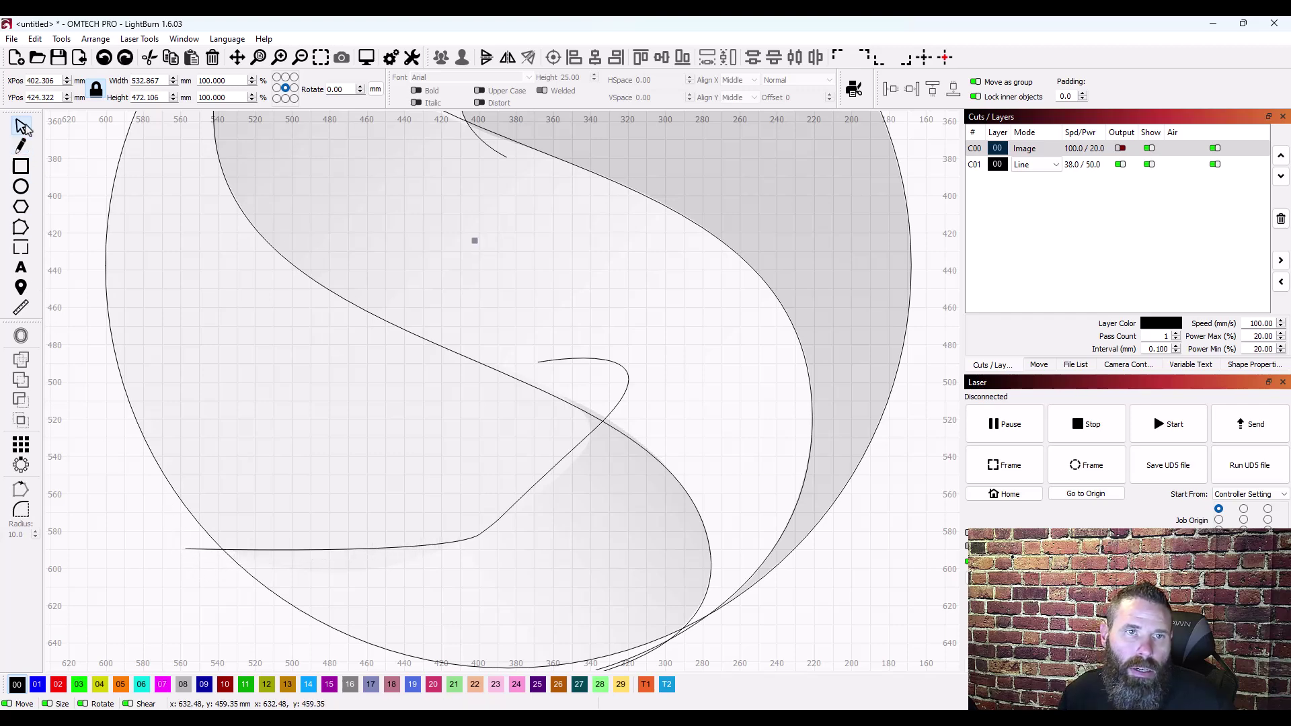
left_click(528, 494)
left_click(528, 495)
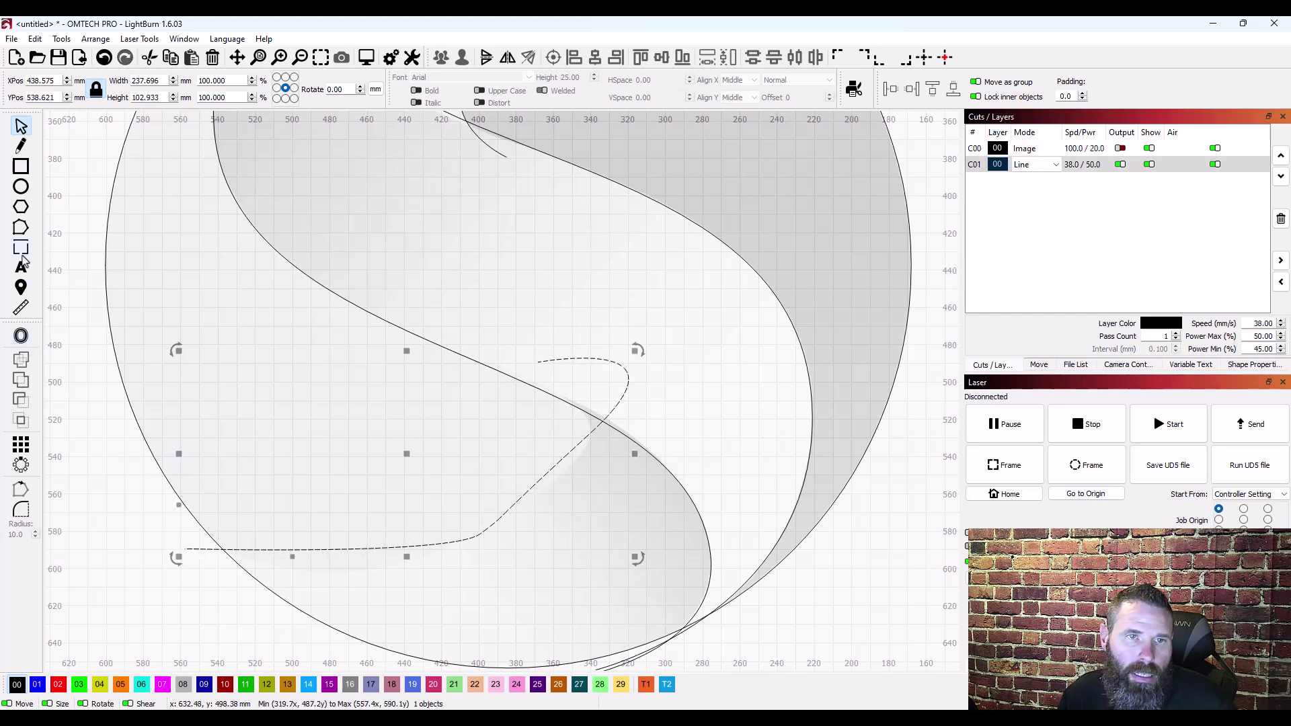
Bend the lower line into a curve along the S edge and remove its extra node
left_click(23, 230)
scroll(591, 468, "up", 2)
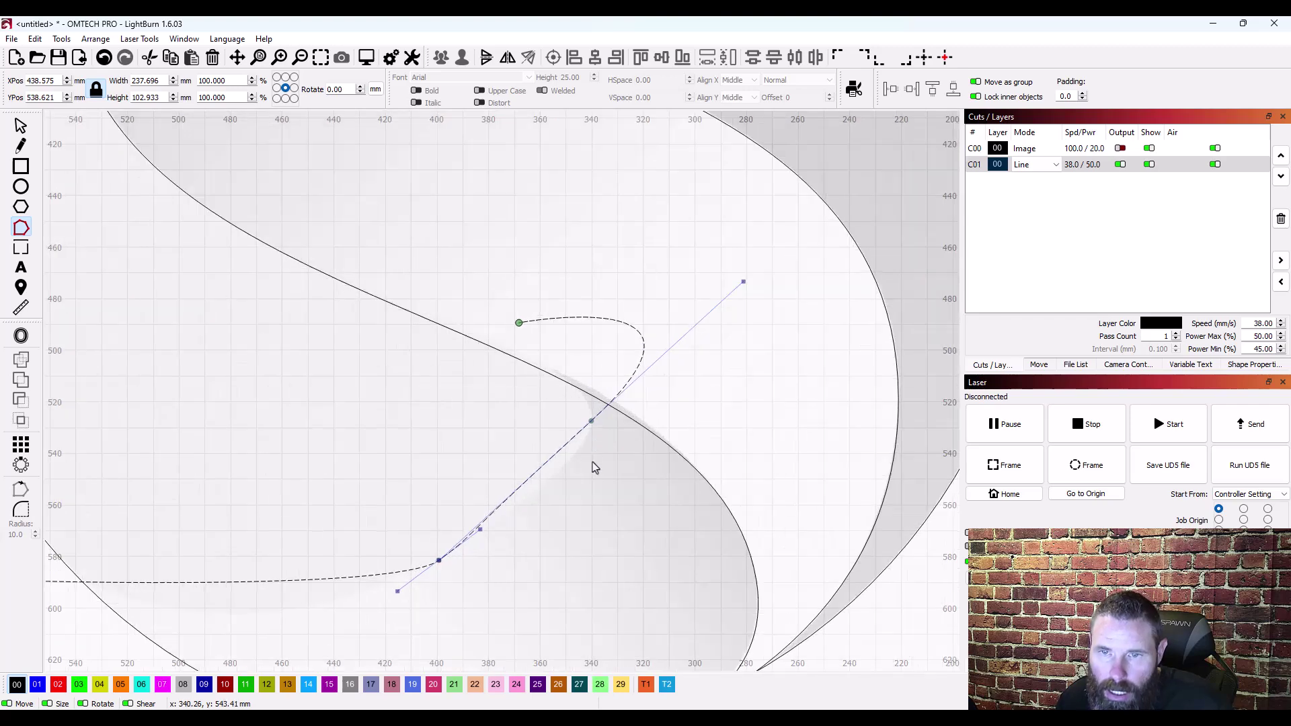
left_click_drag(744, 282, 620, 397)
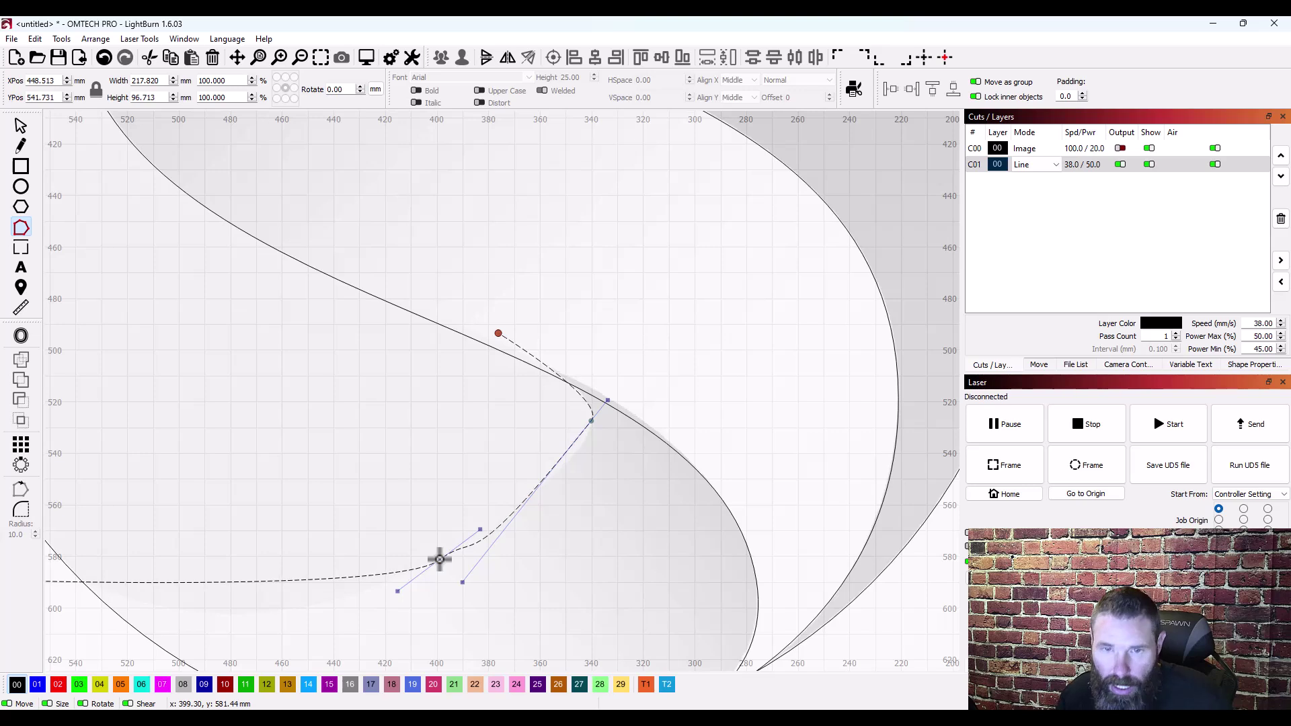
key("Delete")
key("ctrl+z")
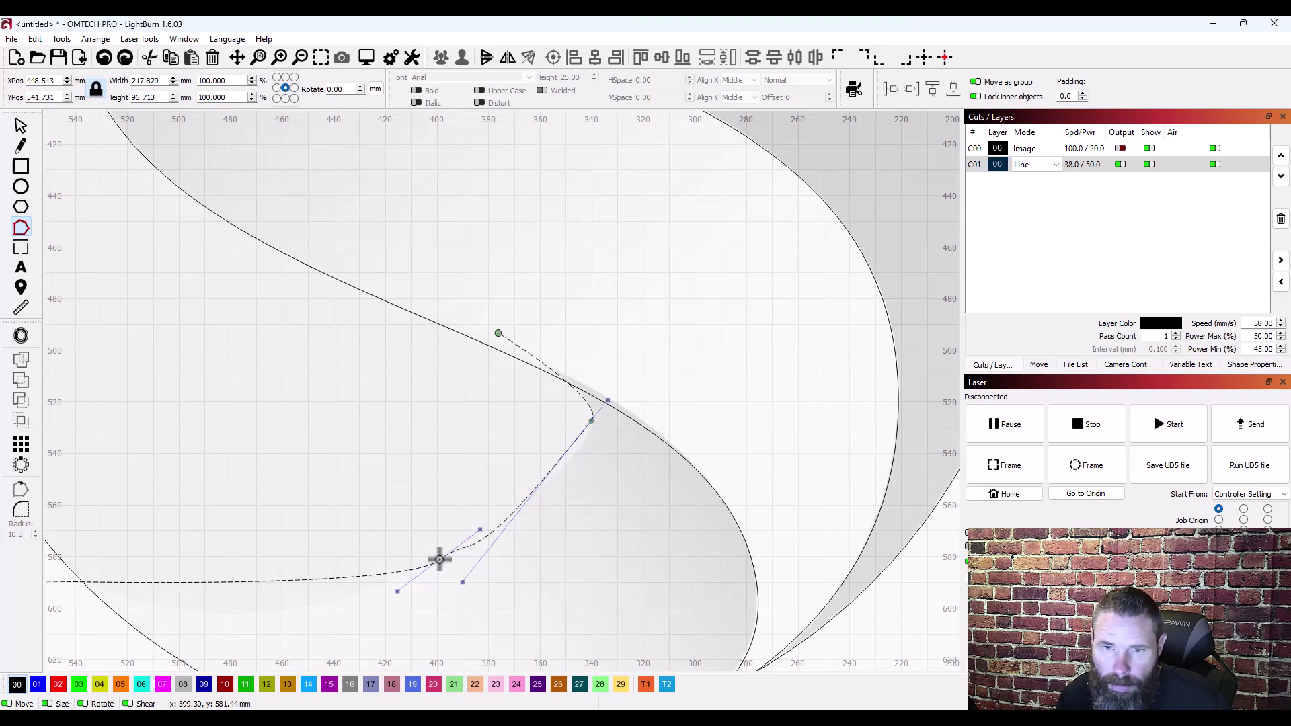
key("Delete")
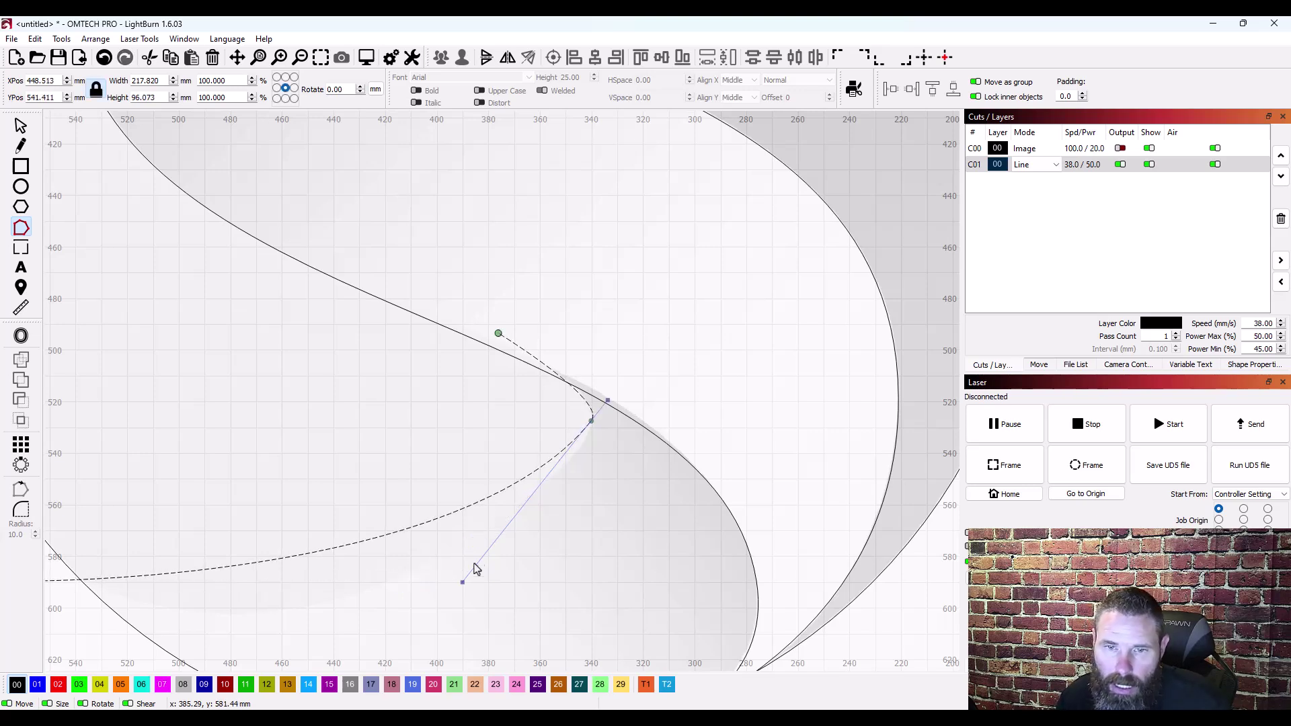
left_click_drag(460, 585, 496, 669)
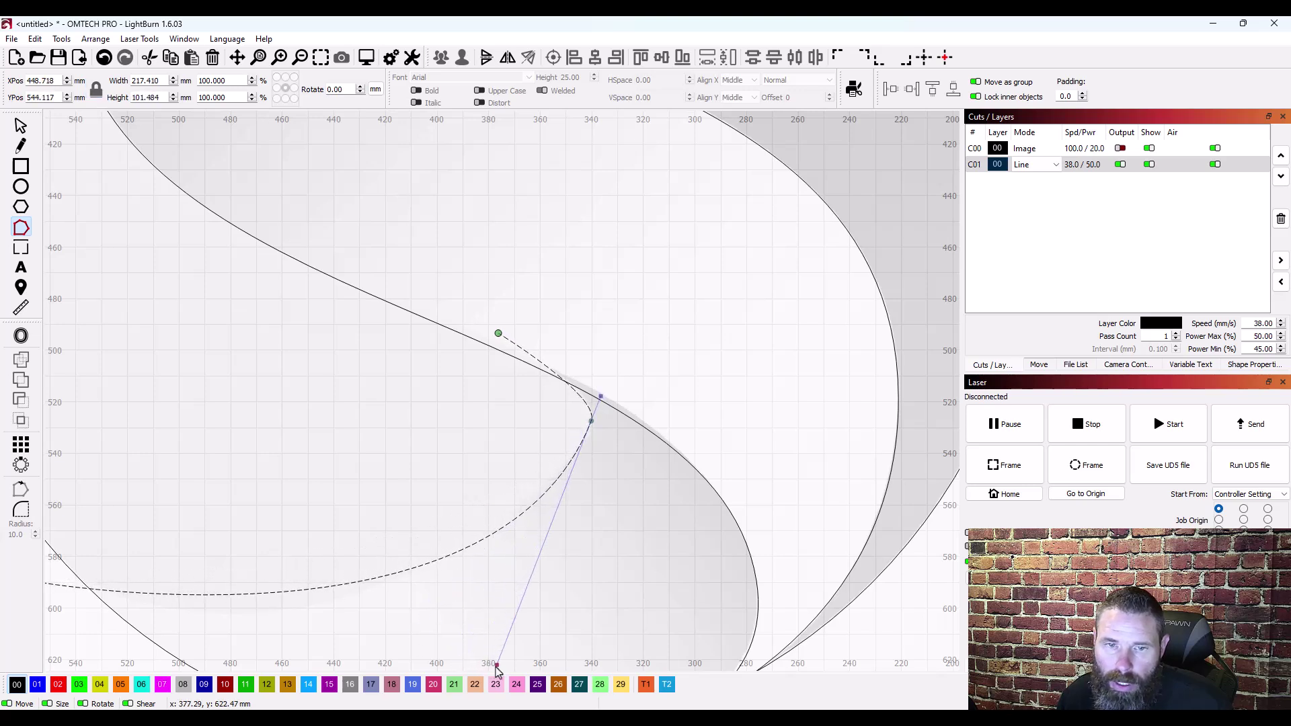
left_click_drag(505, 340, 522, 343)
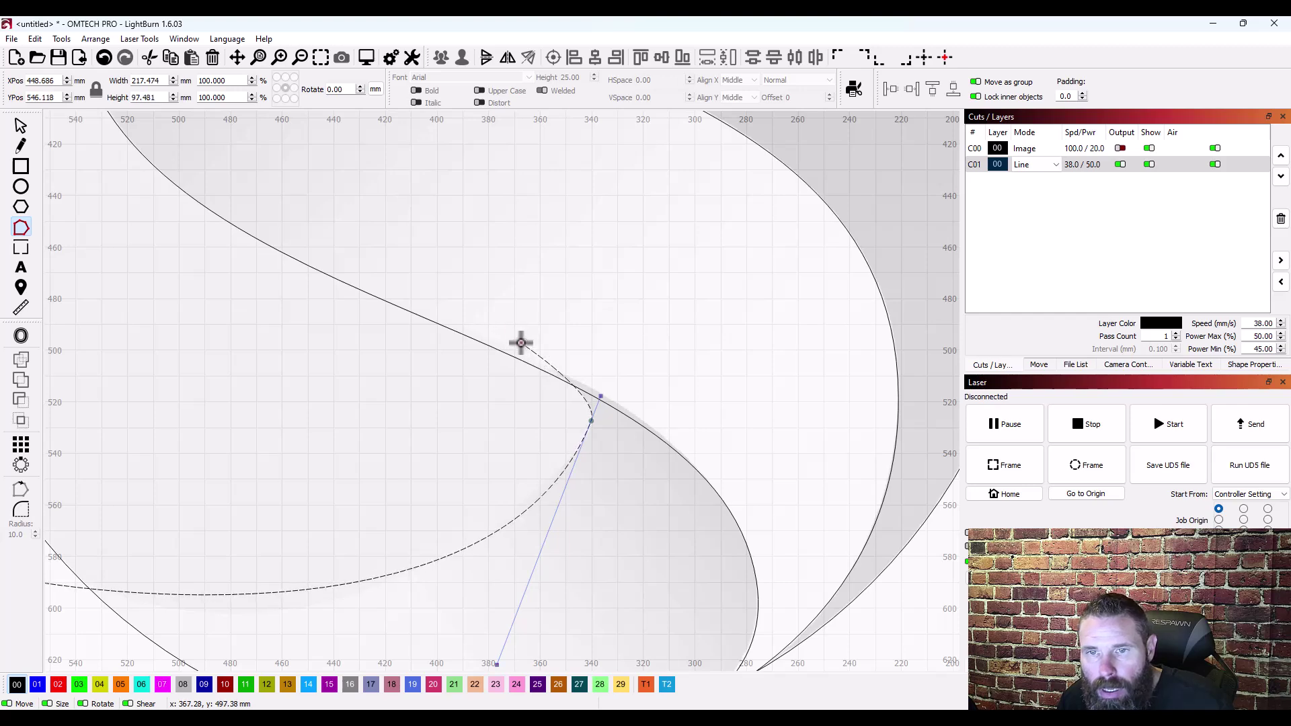
Move the lower curve's nodes and handles so it follows the traced lobe edge
scroll(663, 420, "down", 5)
scroll(516, 495, "up", 6)
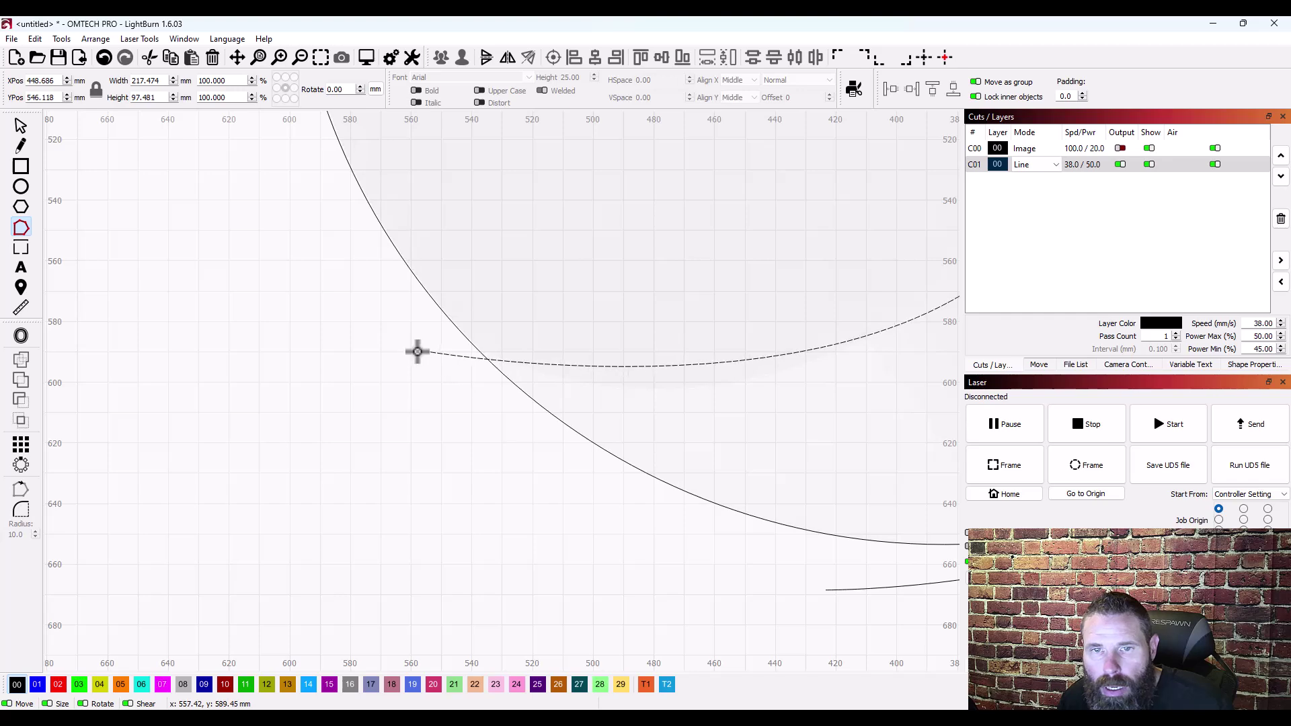
left_click_drag(418, 349, 418, 342)
scroll(493, 363, "down", 3)
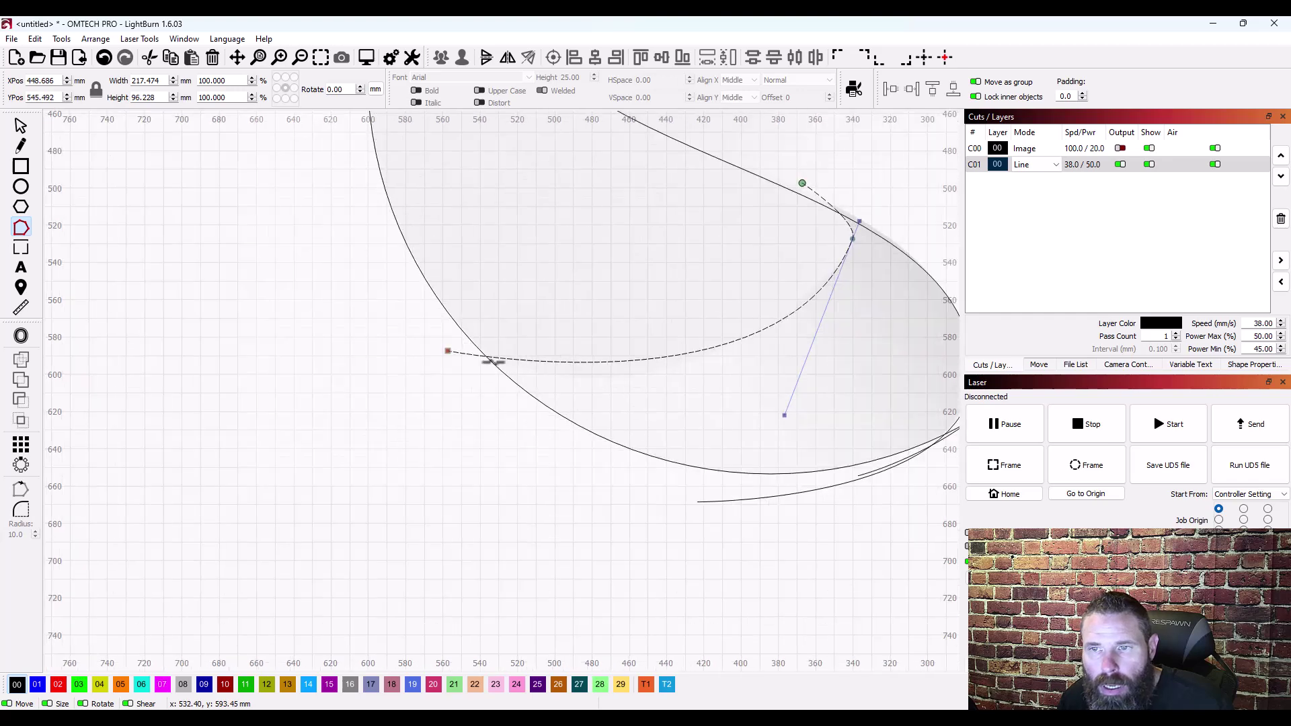
left_click_drag(613, 359, 604, 369)
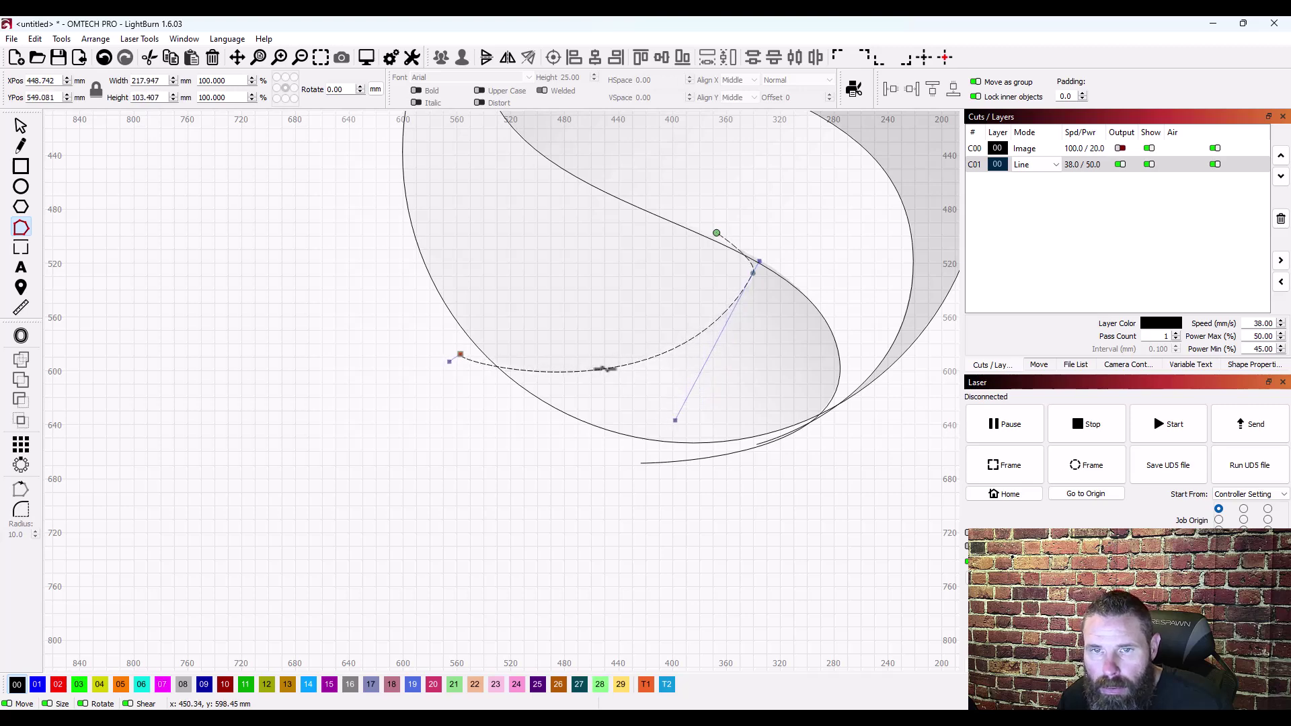
scroll(535, 388, "up", 5)
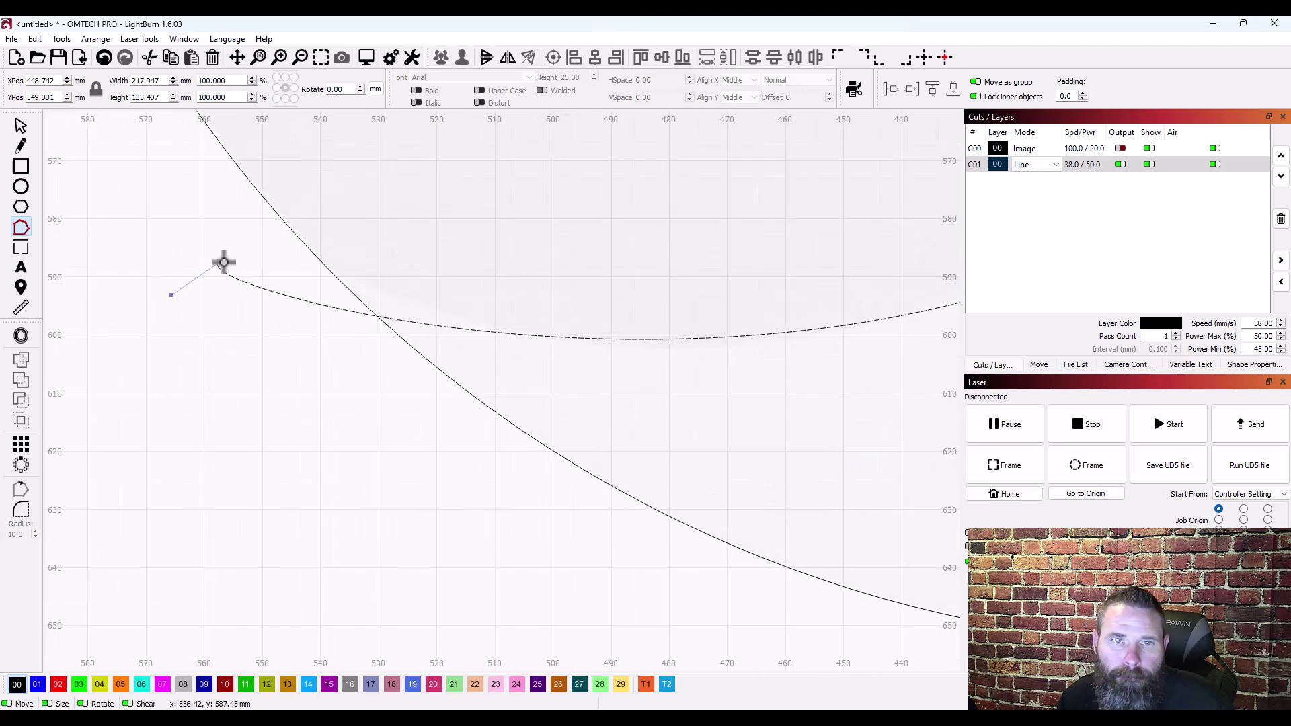
left_click_drag(172, 295, 230, 233)
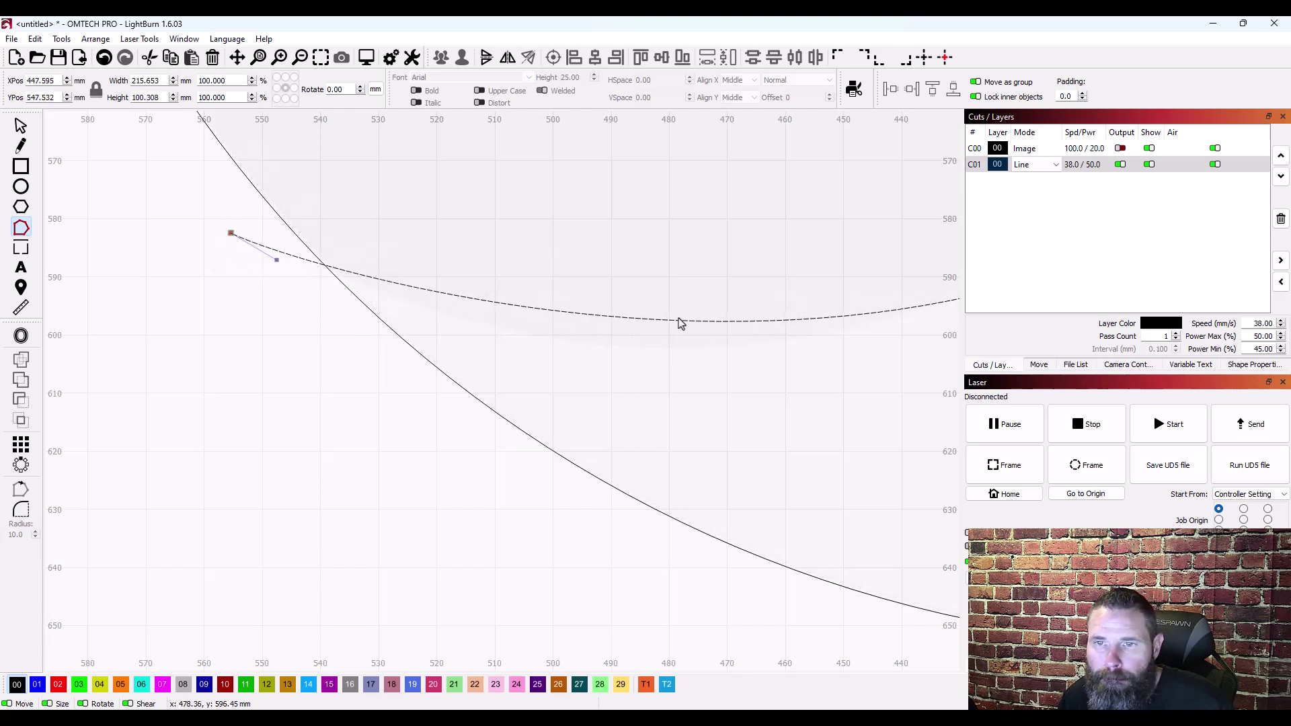
left_click_drag(671, 322, 665, 342)
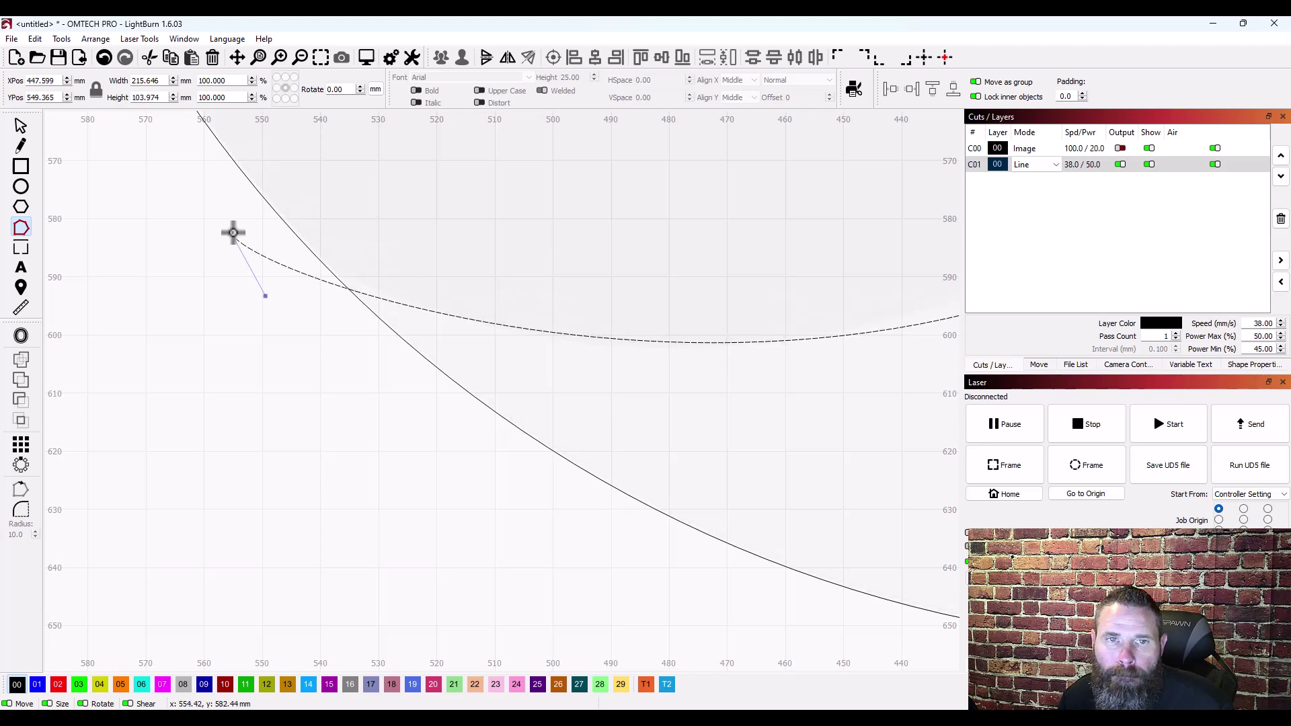
scroll(447, 335, "down", 2)
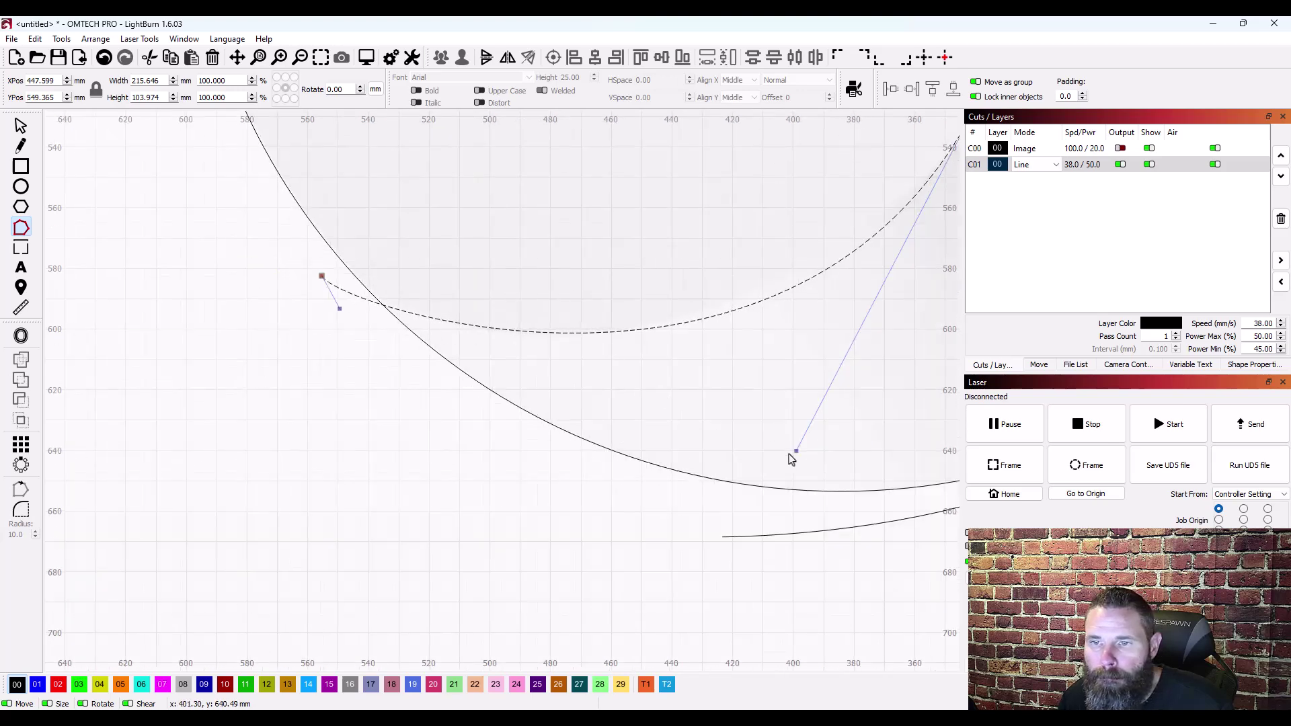
left_click_drag(796, 452, 818, 416)
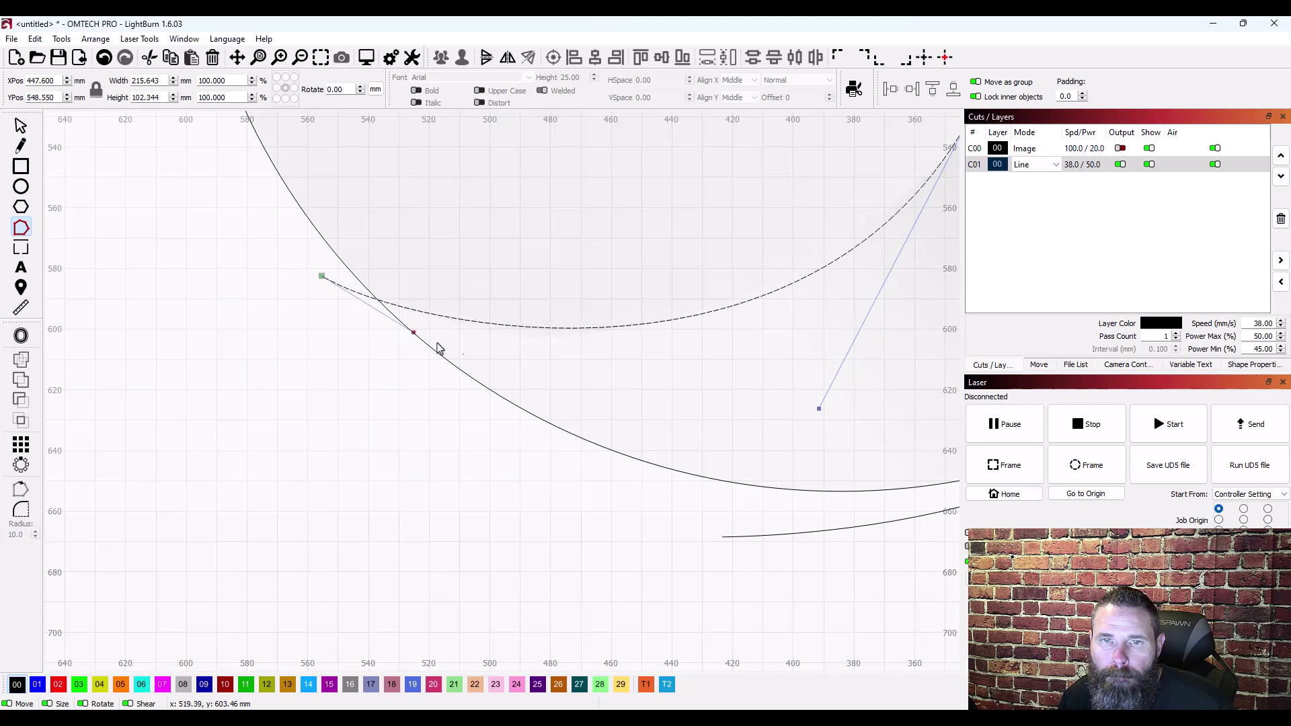
left_click_drag(819, 409, 840, 378)
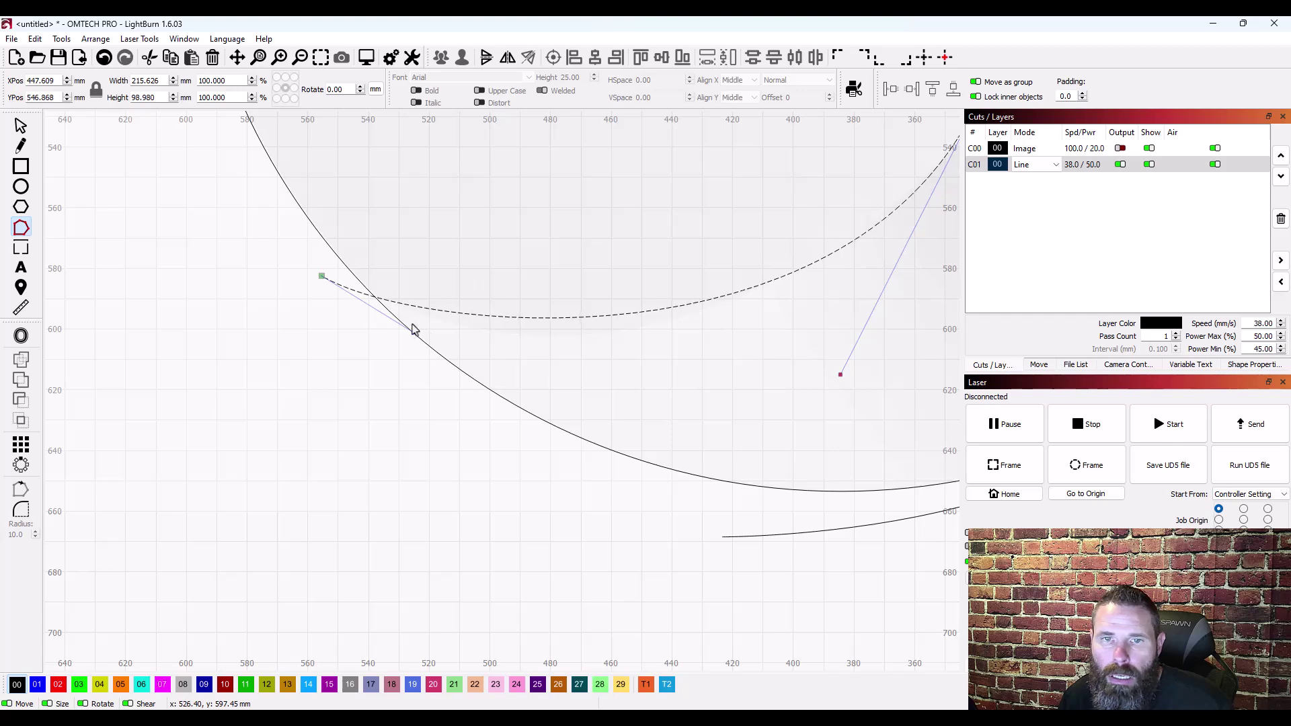
left_click_drag(467, 352, 504, 373)
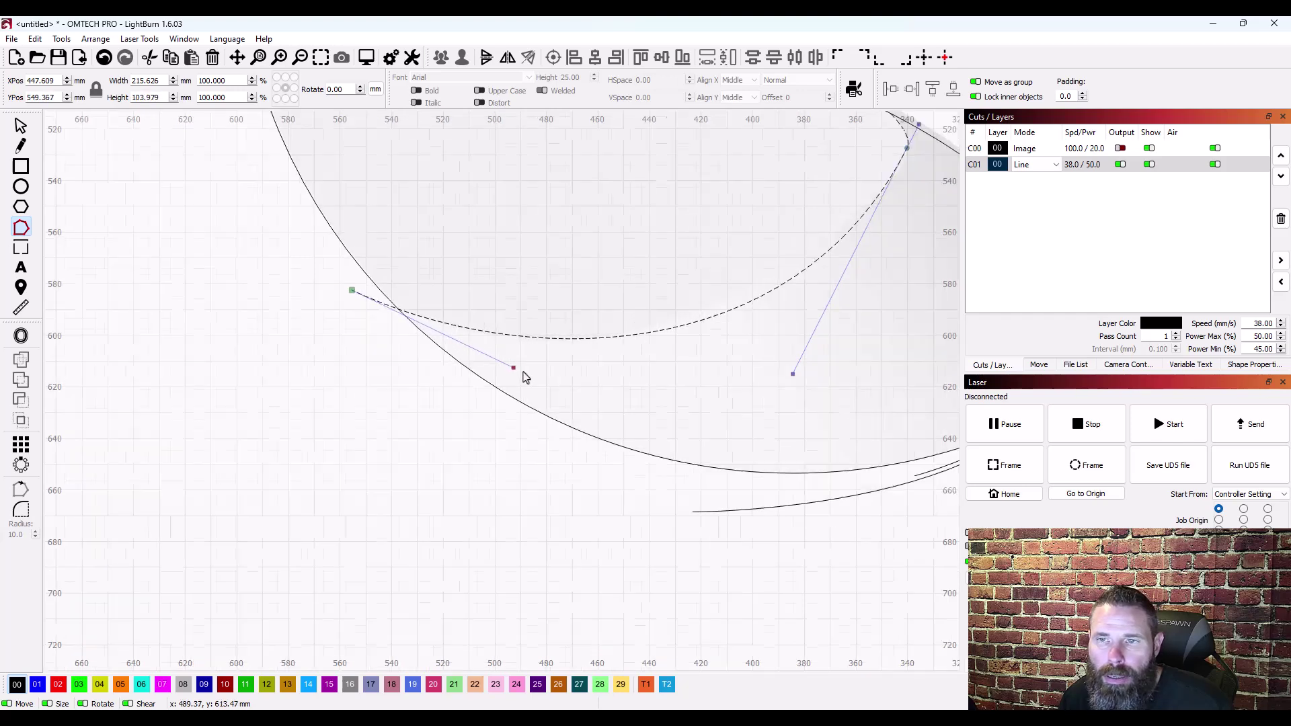
Refine the tip node and lower handles, ending the curve on the circle's left edge
scroll(519, 374, "down", 3)
mouse_move(687, 375)
left_mouse_down()
mouse_move(703, 361)
mouse_move(721, 369)
mouse_move(692, 356)
mouse_move(706, 362)
left_mouse_up()
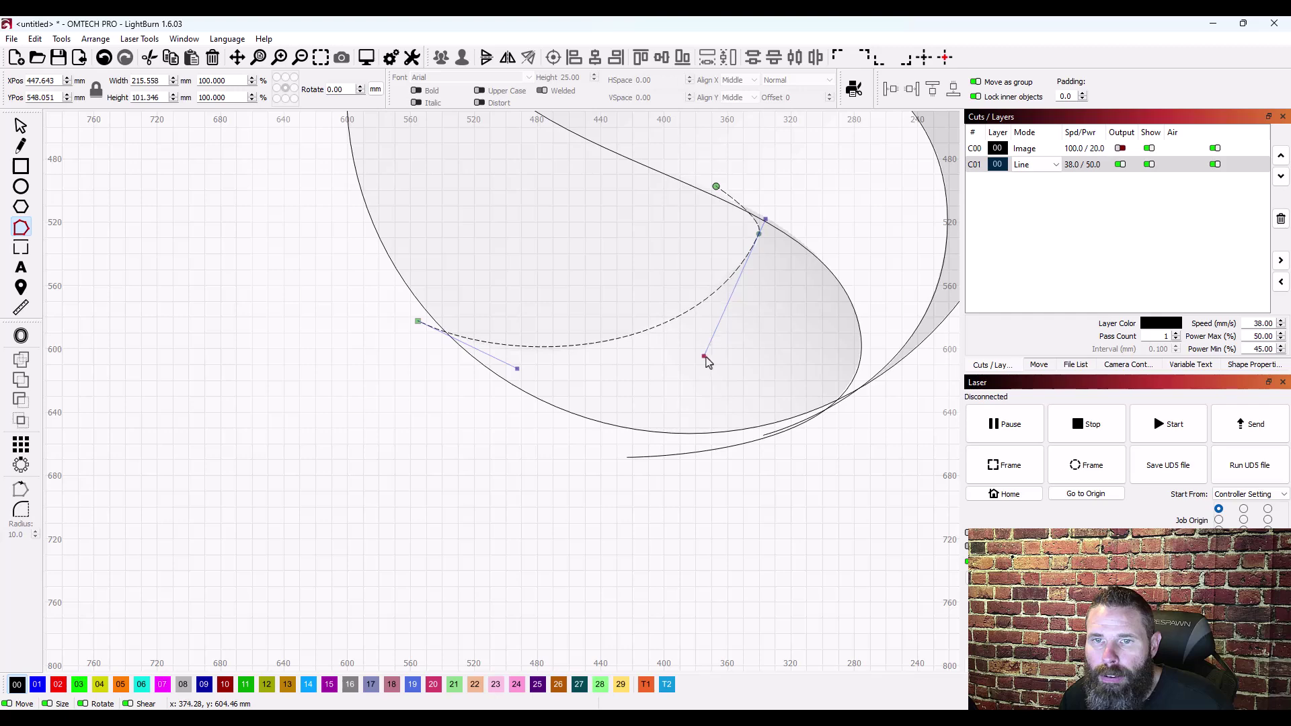
scroll(786, 234, "up", 5)
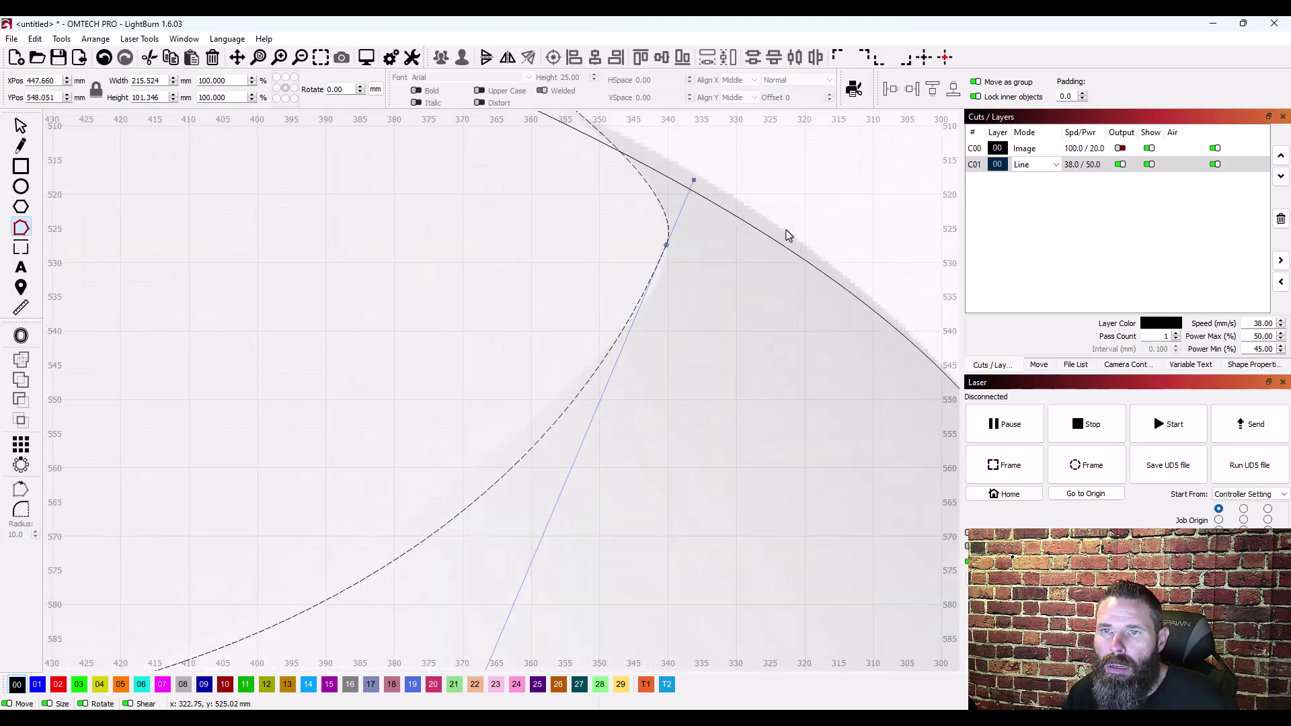
left_click_drag(668, 247, 667, 263)
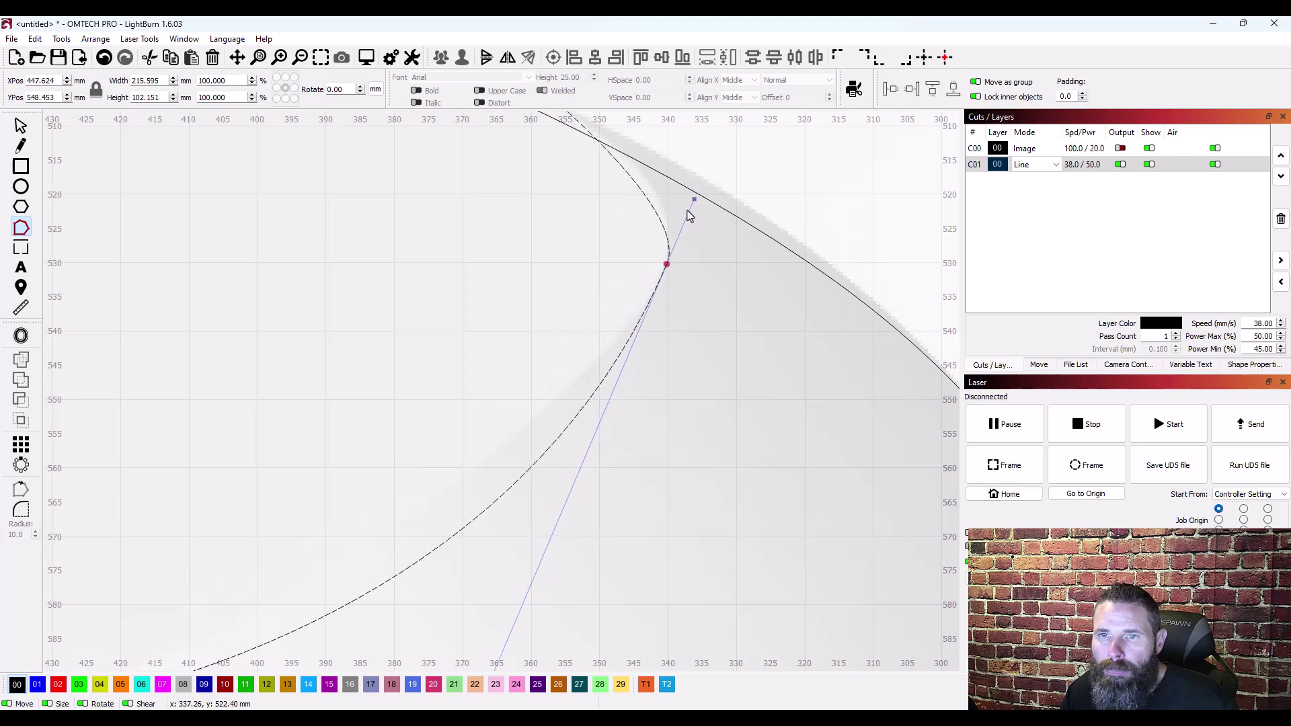
left_click_drag(694, 200, 704, 183)
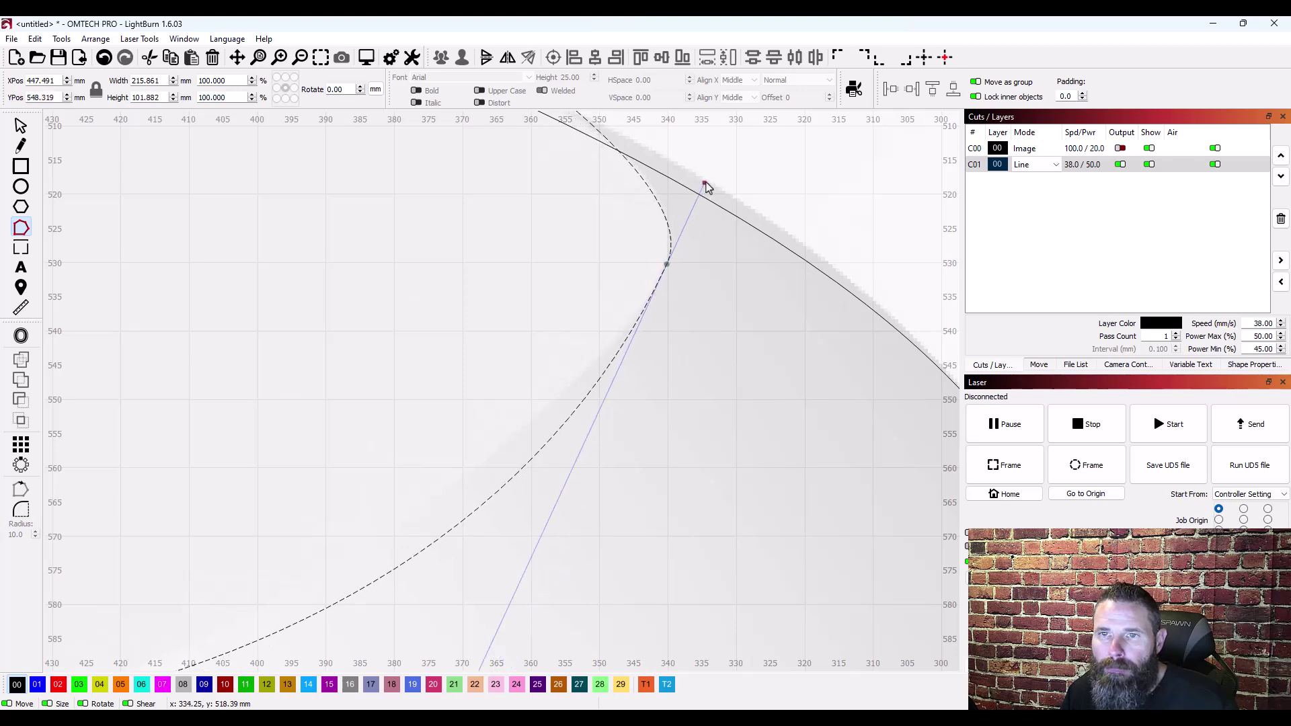
scroll(705, 280, "down", 2)
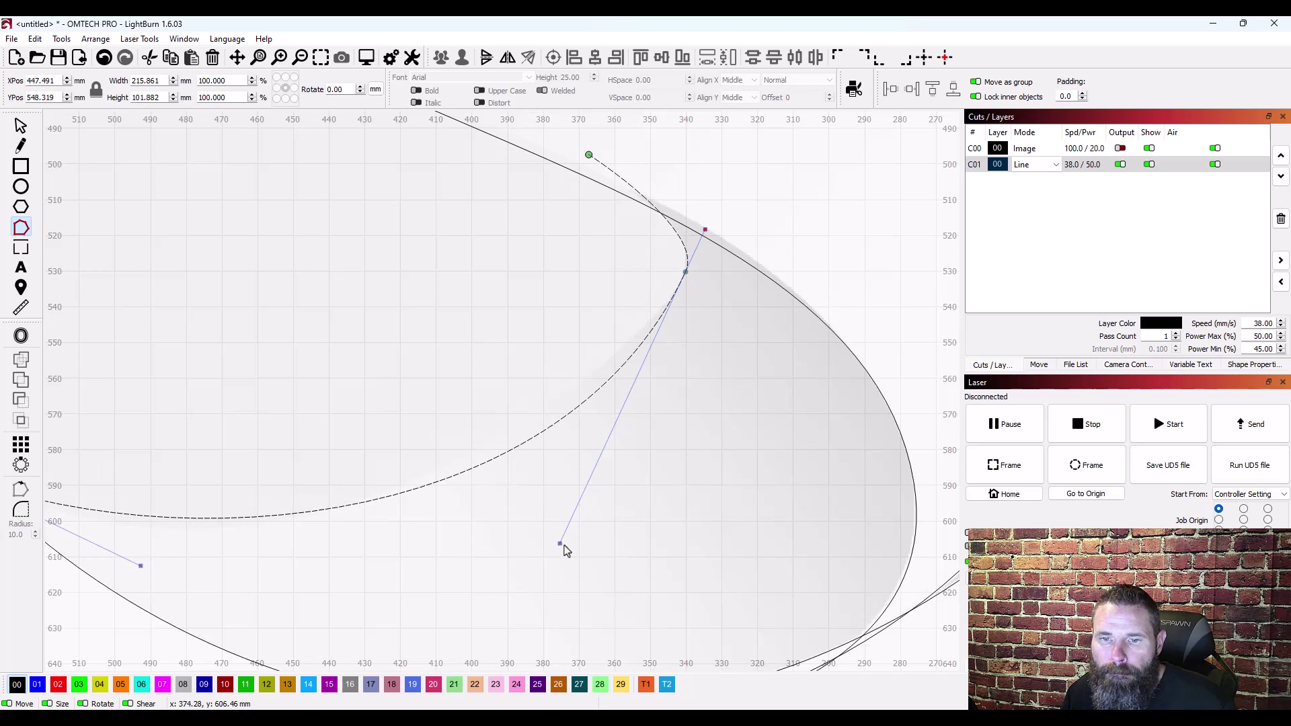
left_click_drag(560, 543, 621, 427)
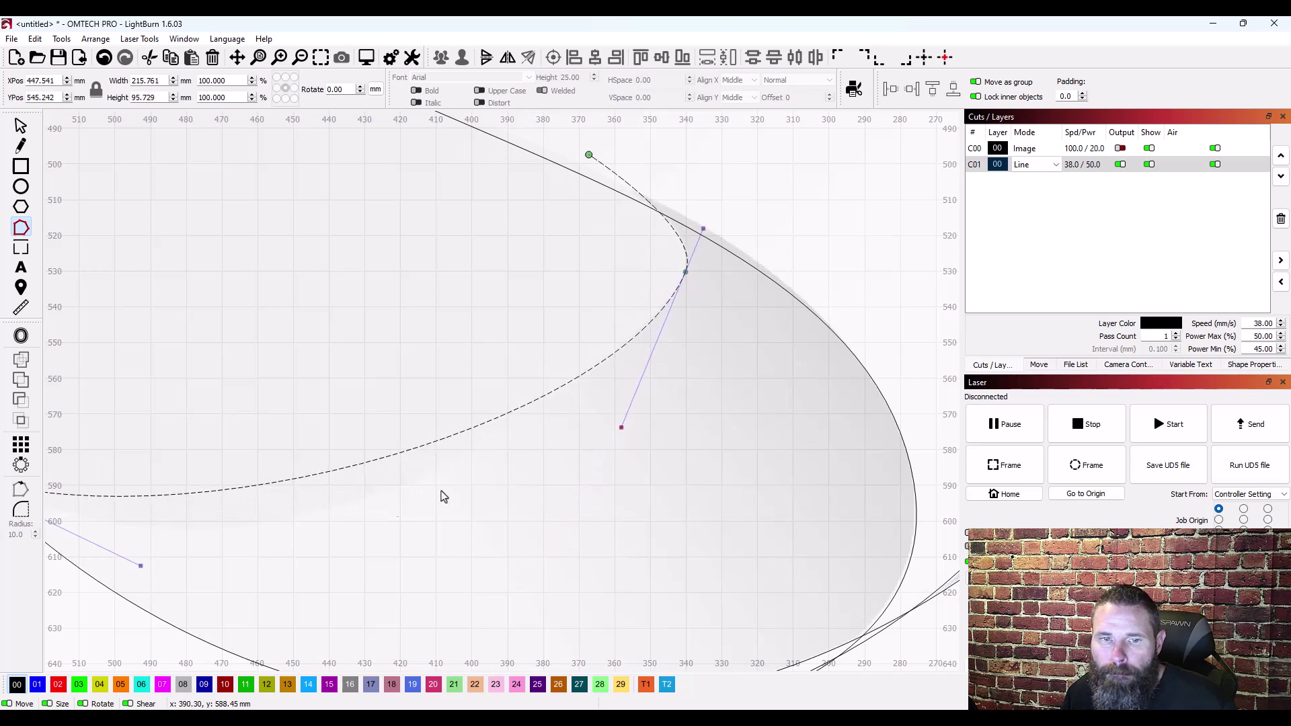
left_click_drag(140, 565, 147, 646)
scroll(471, 521, "down", 4)
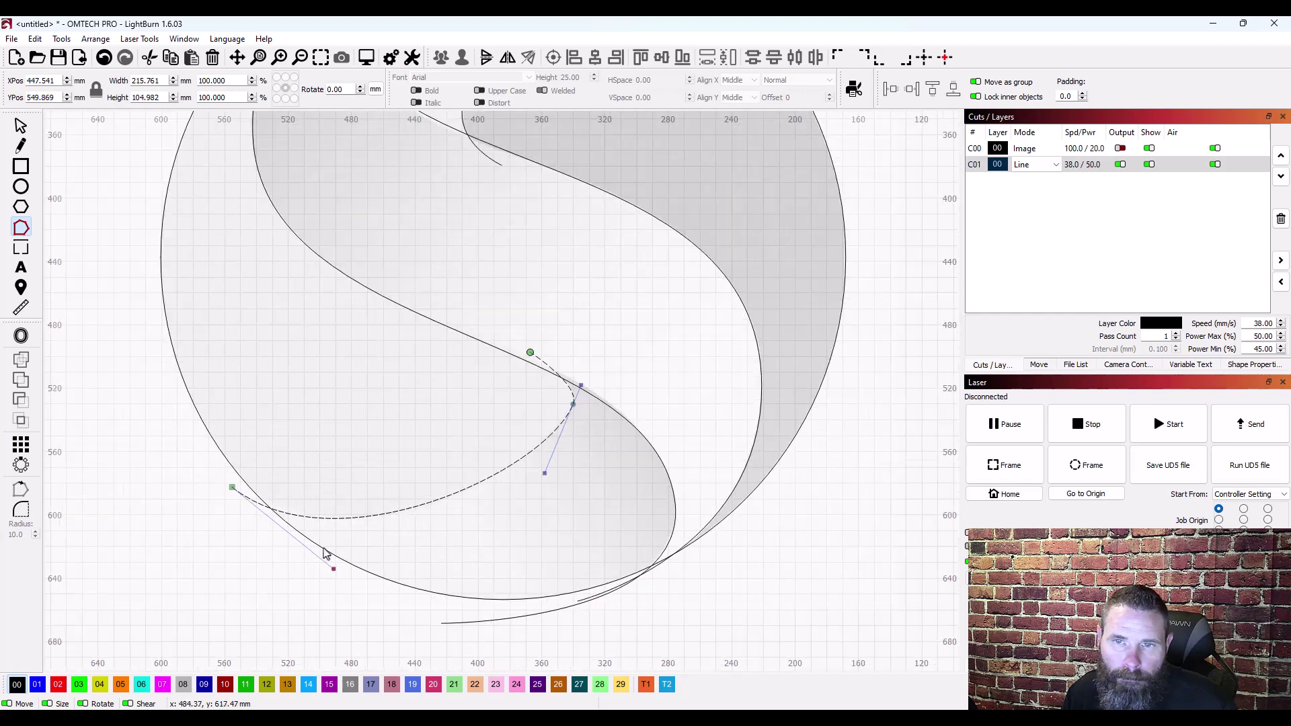
left_click_drag(232, 488, 239, 483)
Delete the stray straight segments at the S curve's crossing node
key("ctrl+a")
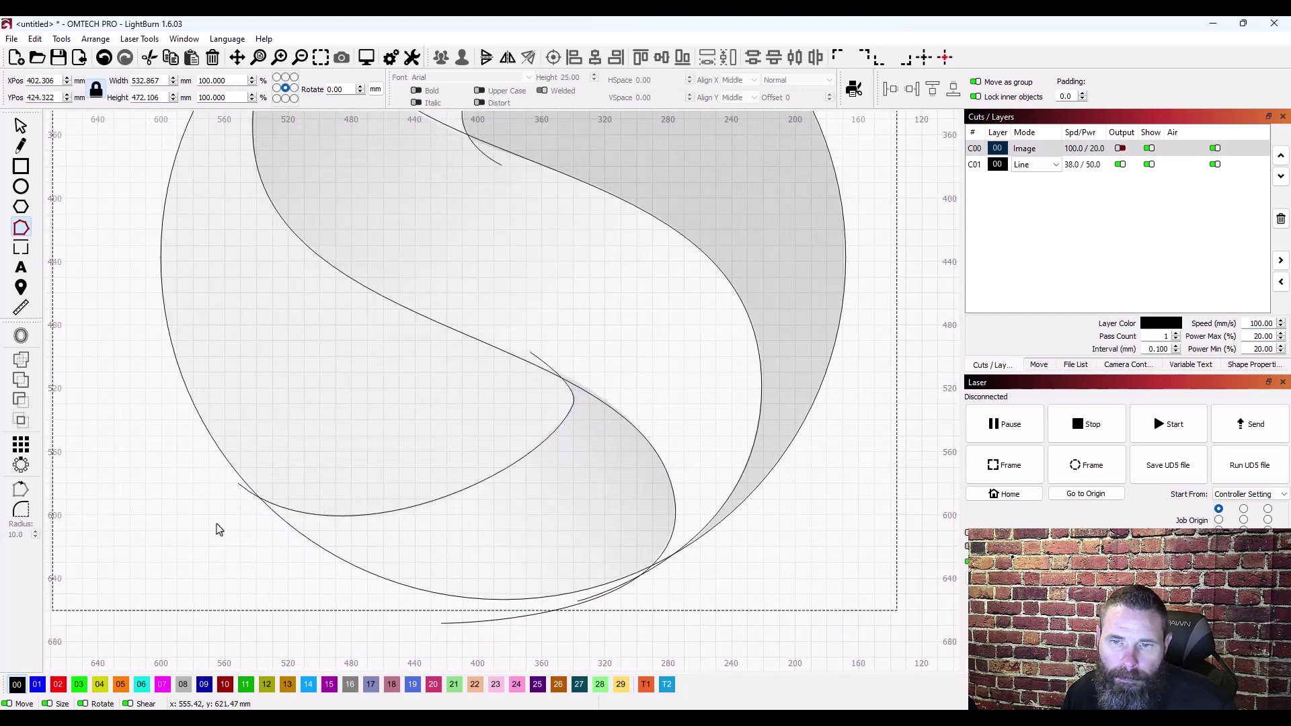
scroll(340, 404, "down", 4)
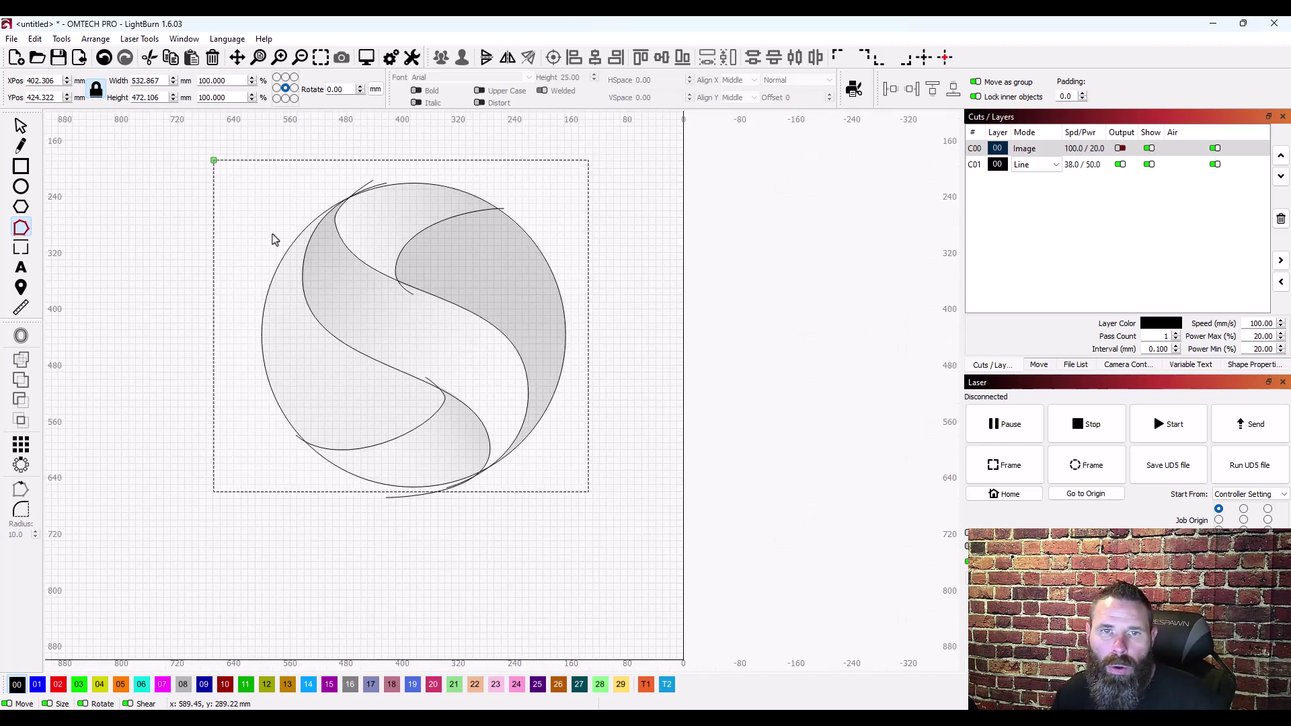
scroll(280, 239, "up", 3)
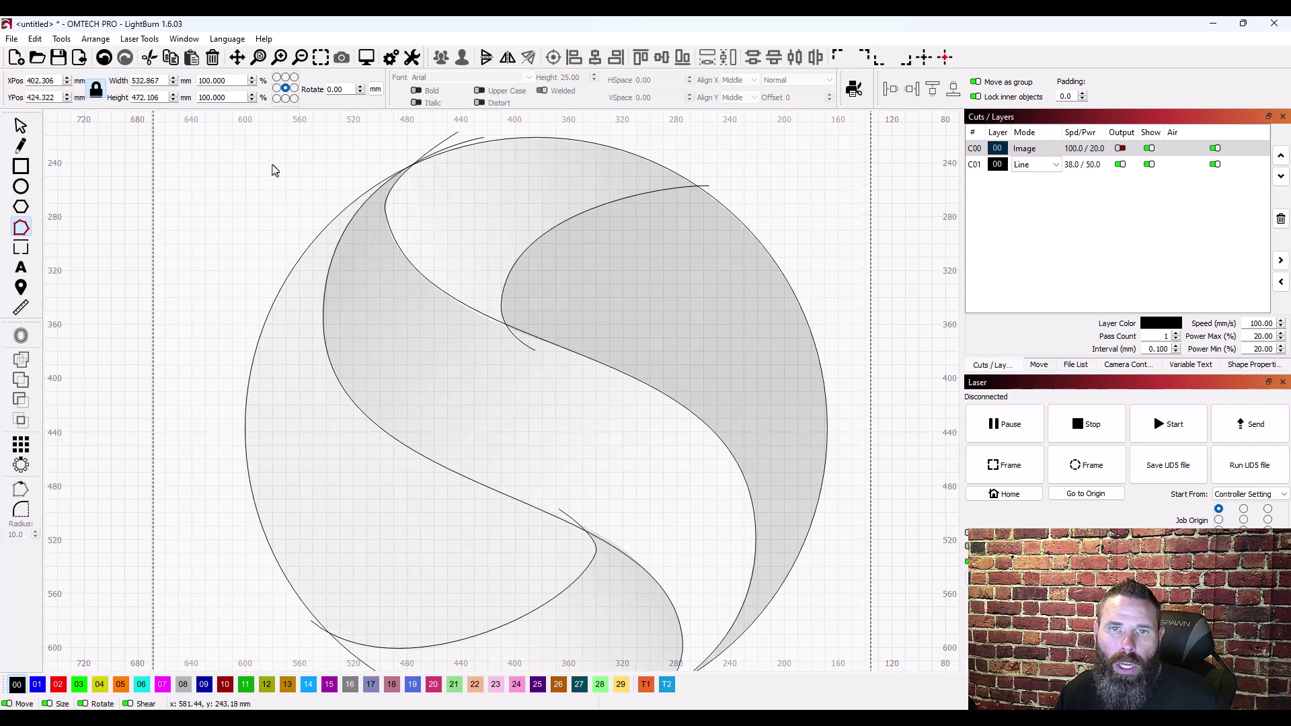
left_click(328, 279)
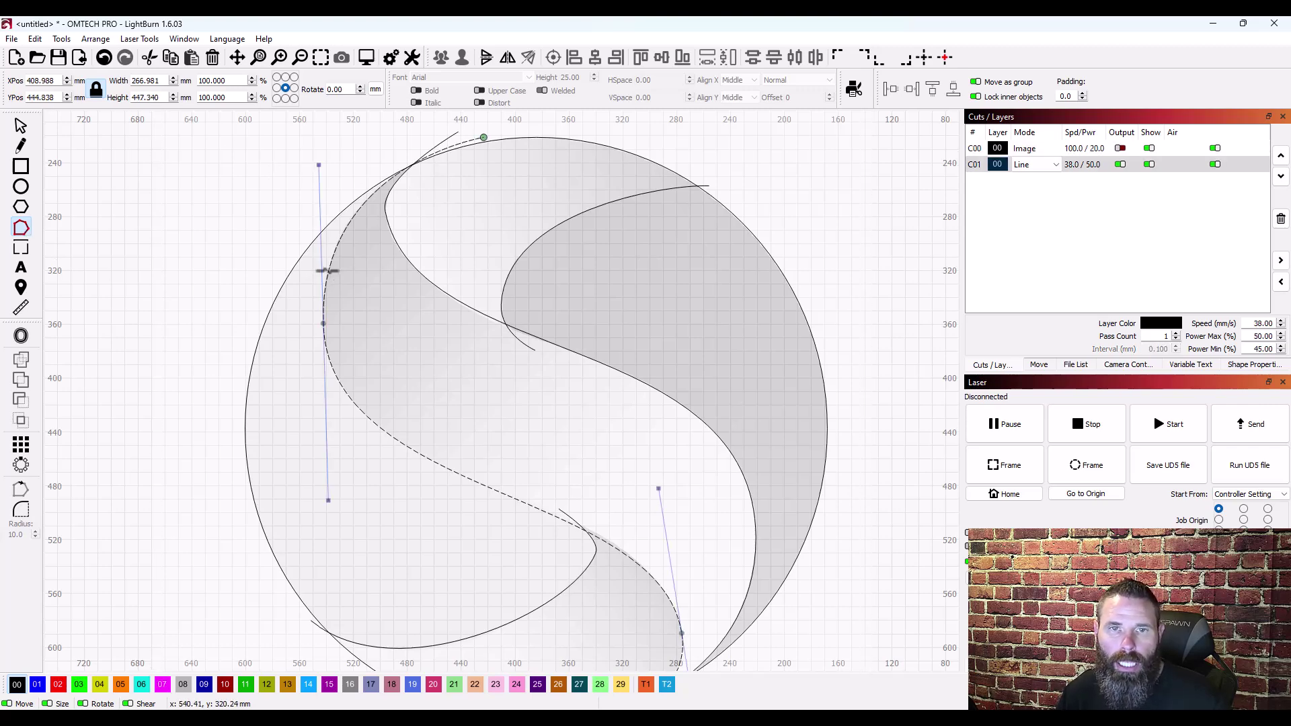
scroll(441, 147, "up", 3)
scroll(441, 146, "up", 3)
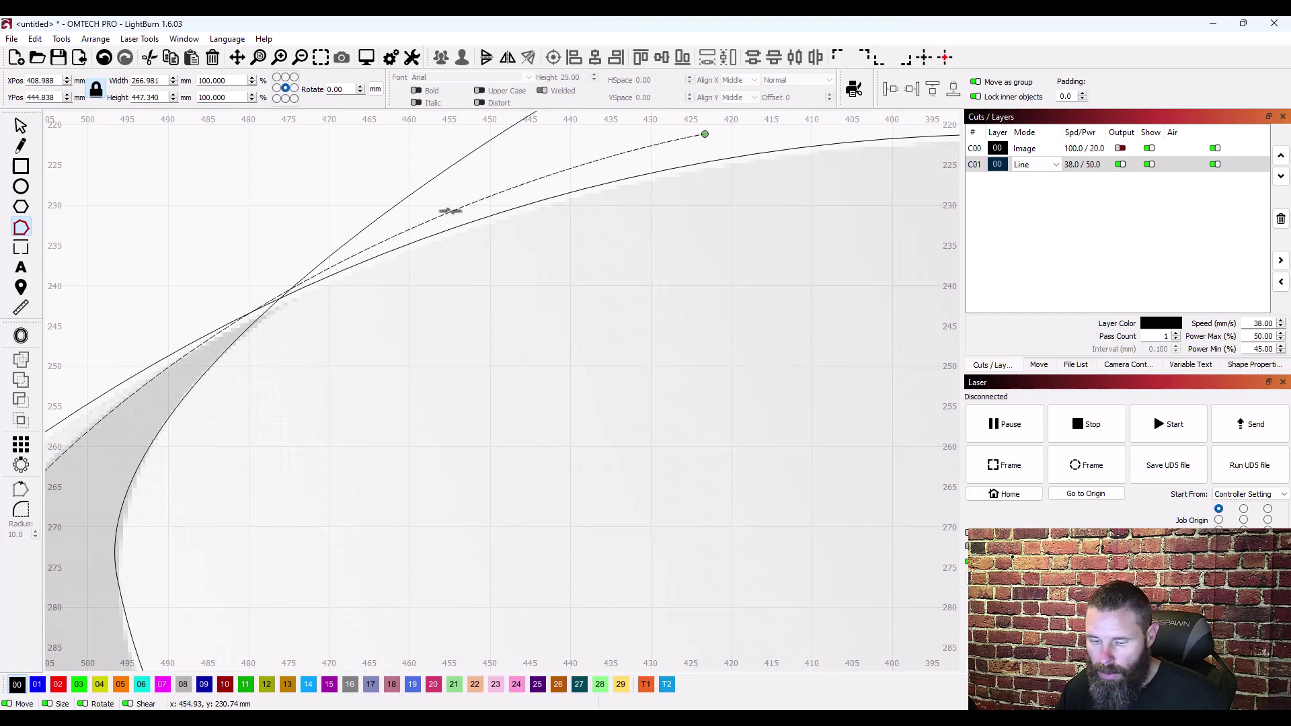
scroll(290, 290, "up", 4)
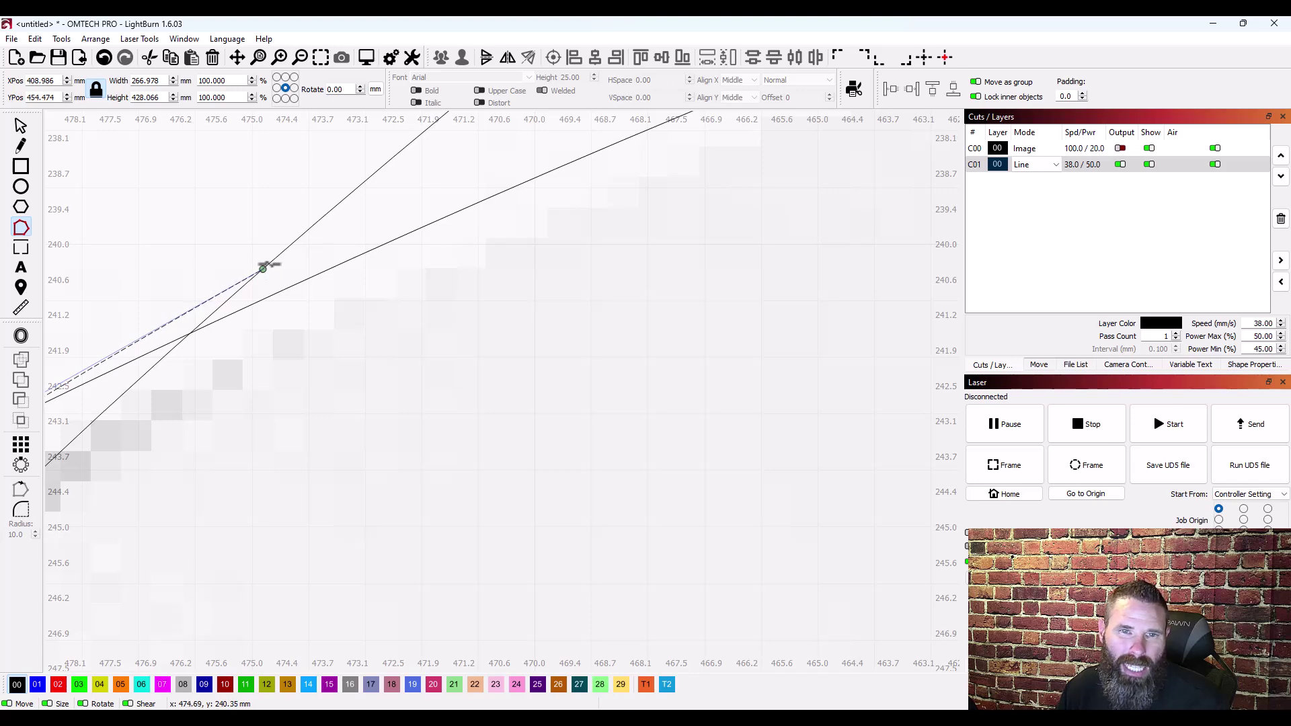
scroll(267, 264, "down", 2)
scroll(266, 265, "down", 2)
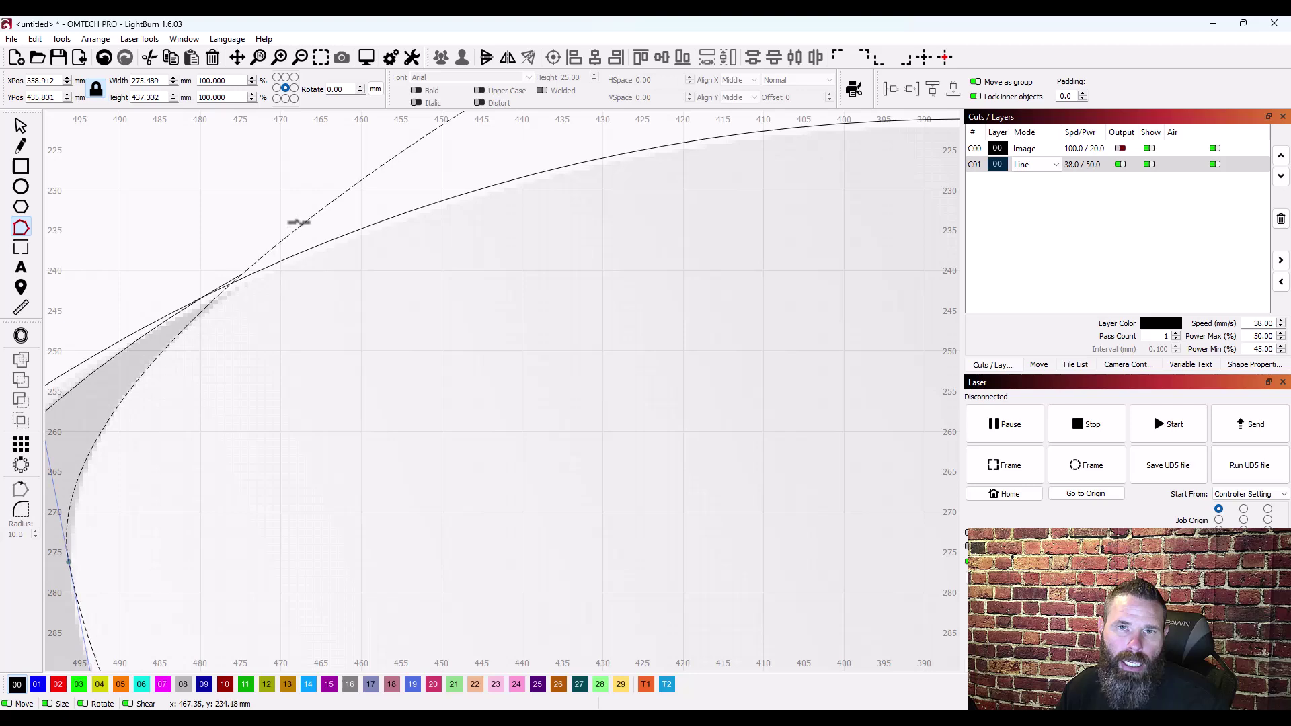
key("d")
scroll(217, 301, "up", 3)
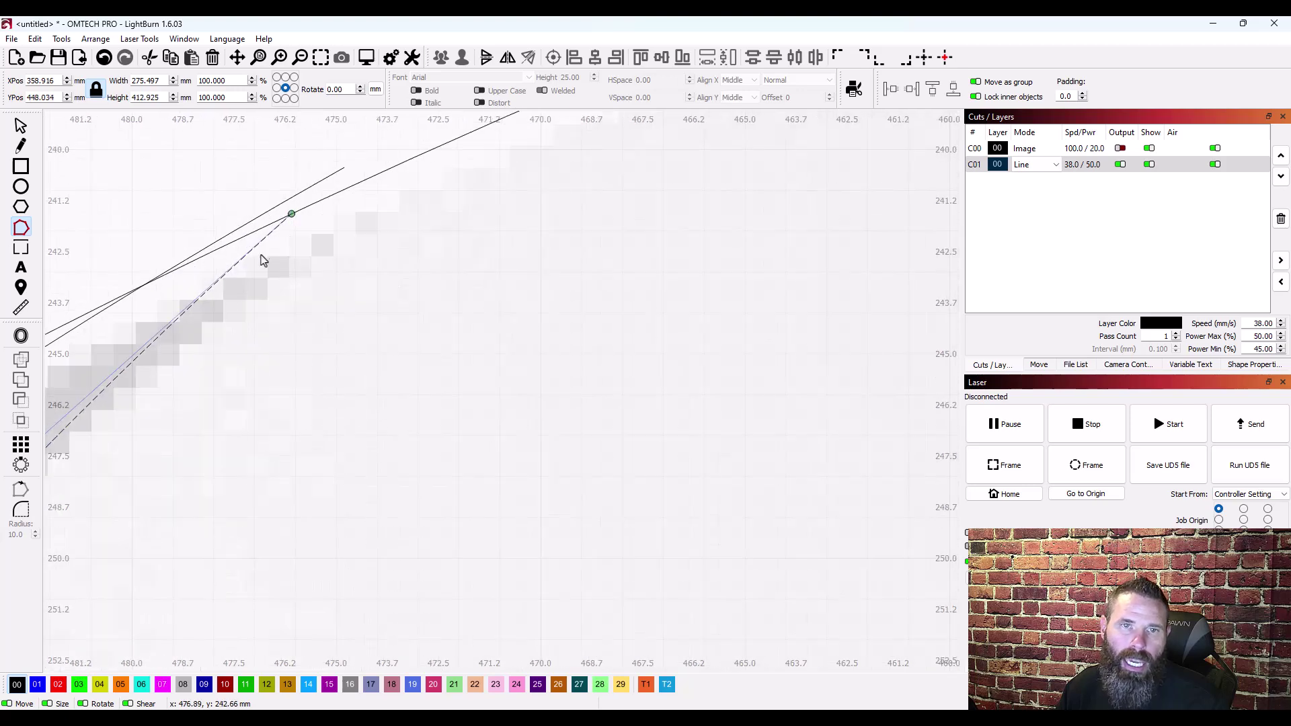
key("d")
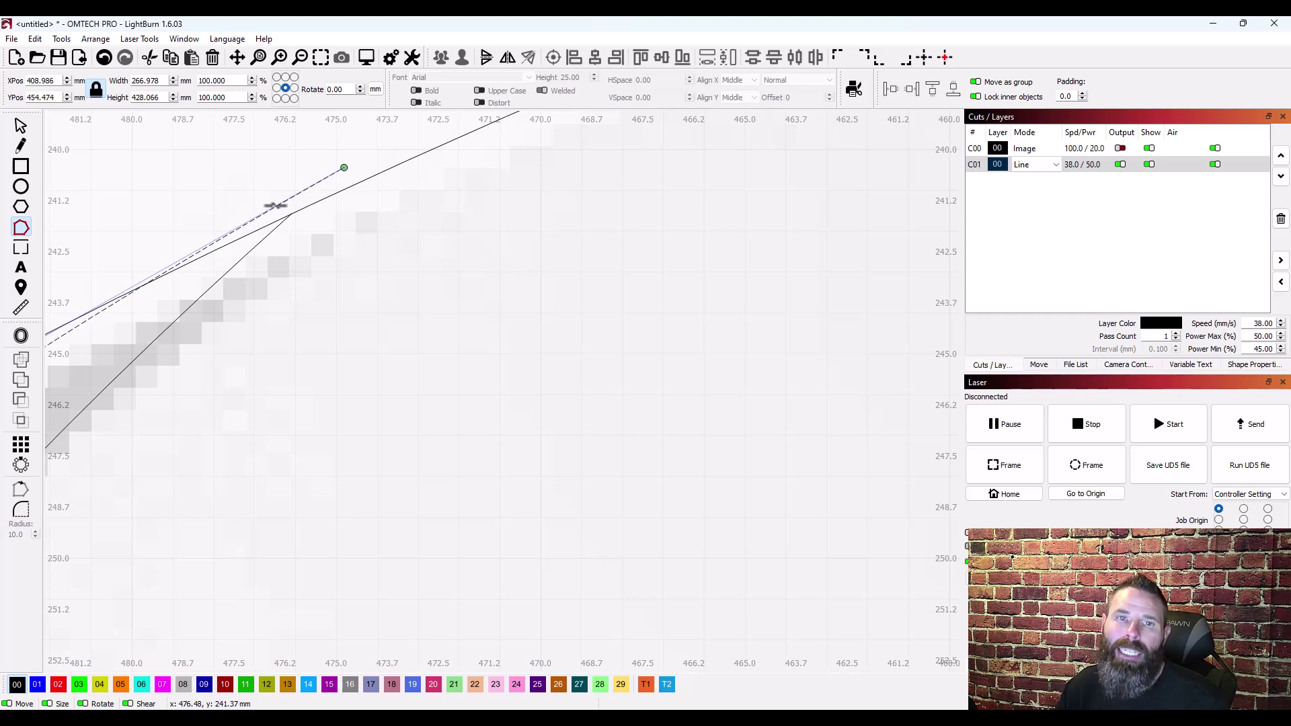
scroll(276, 205, "down", 5)
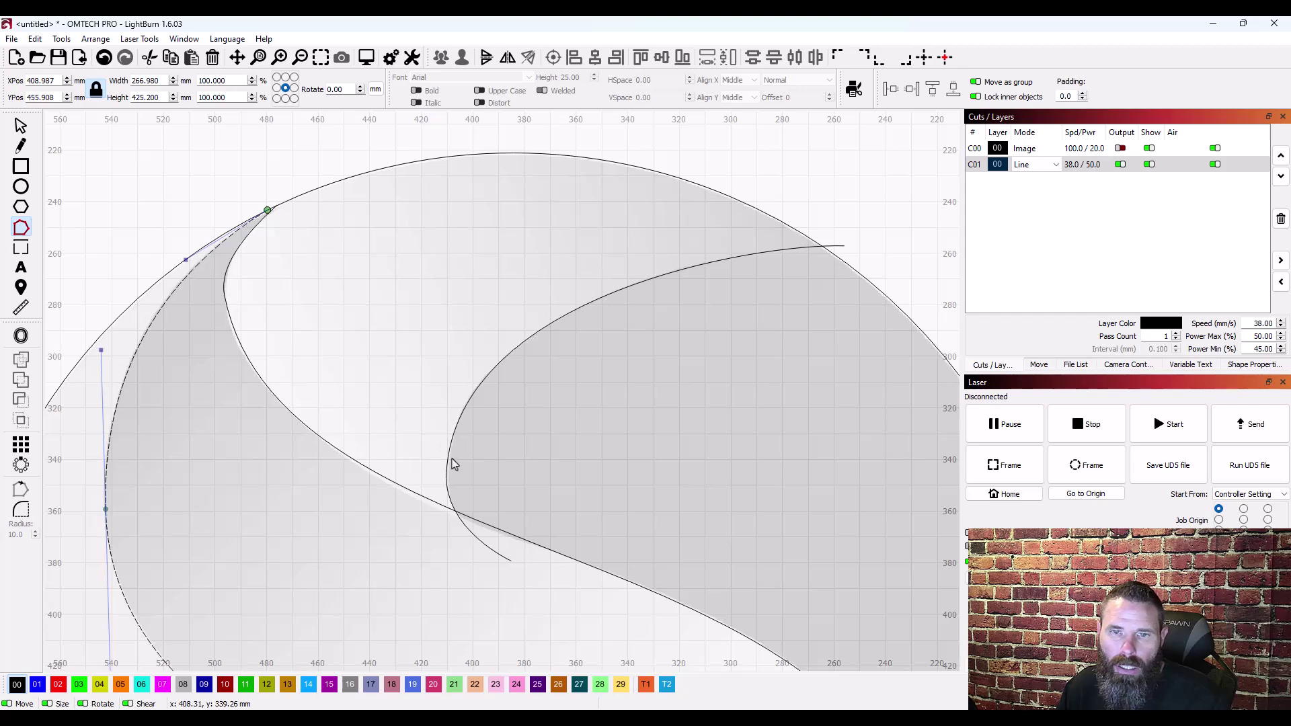
Trim the inner curve back to the crossing point
left_click(447, 459)
scroll(447, 461, "down", 2)
scroll(457, 471, "up", 4)
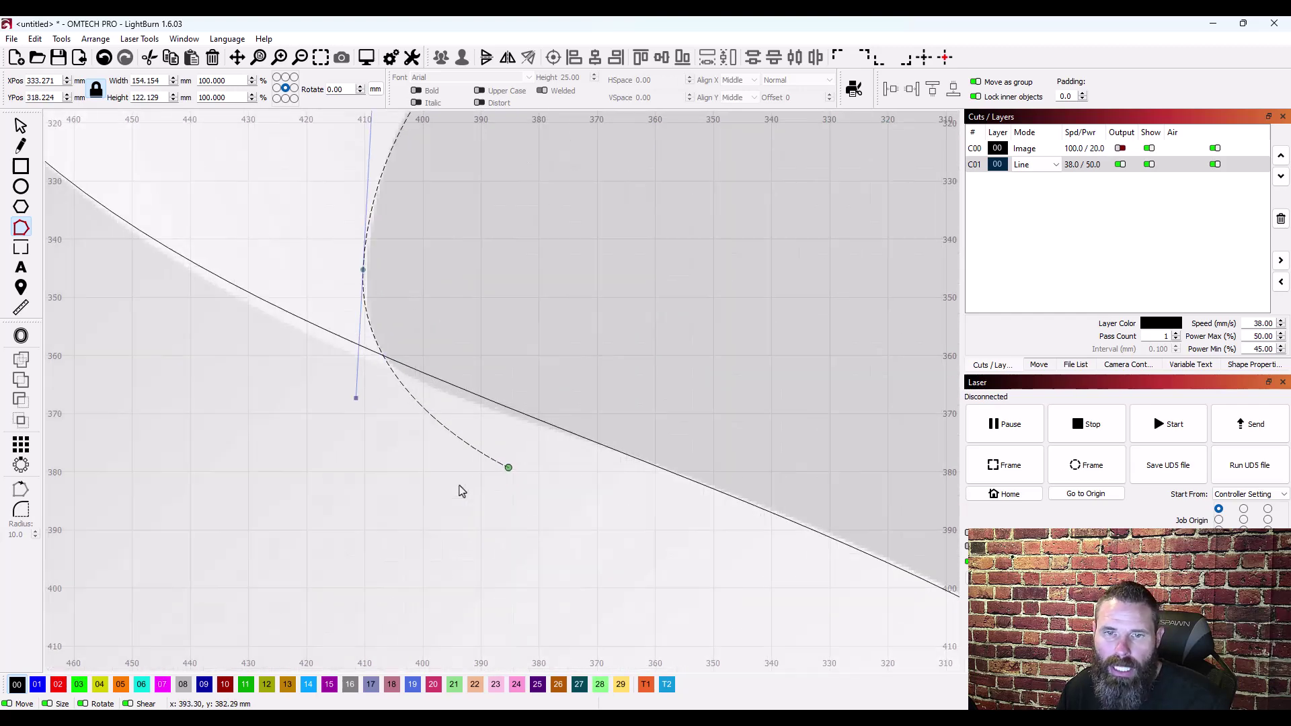
key("t")
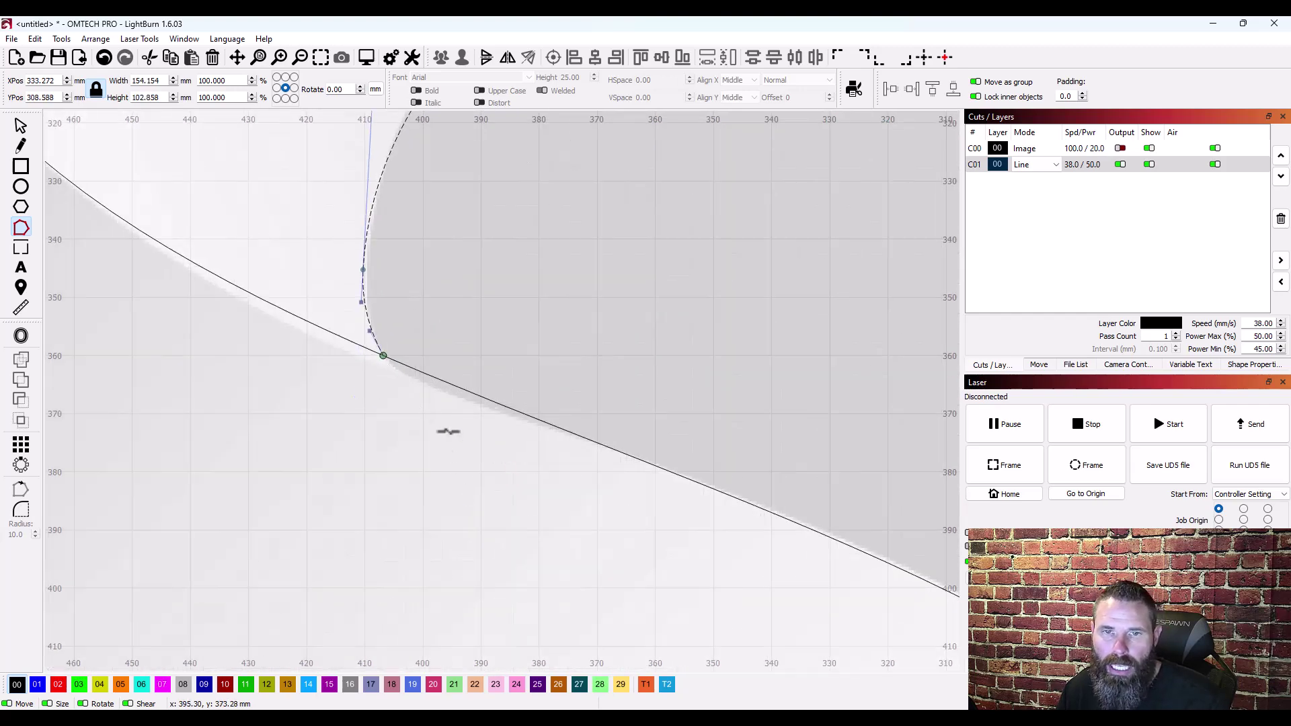
scroll(447, 433, "down", 2)
scroll(666, 235, "up", 5)
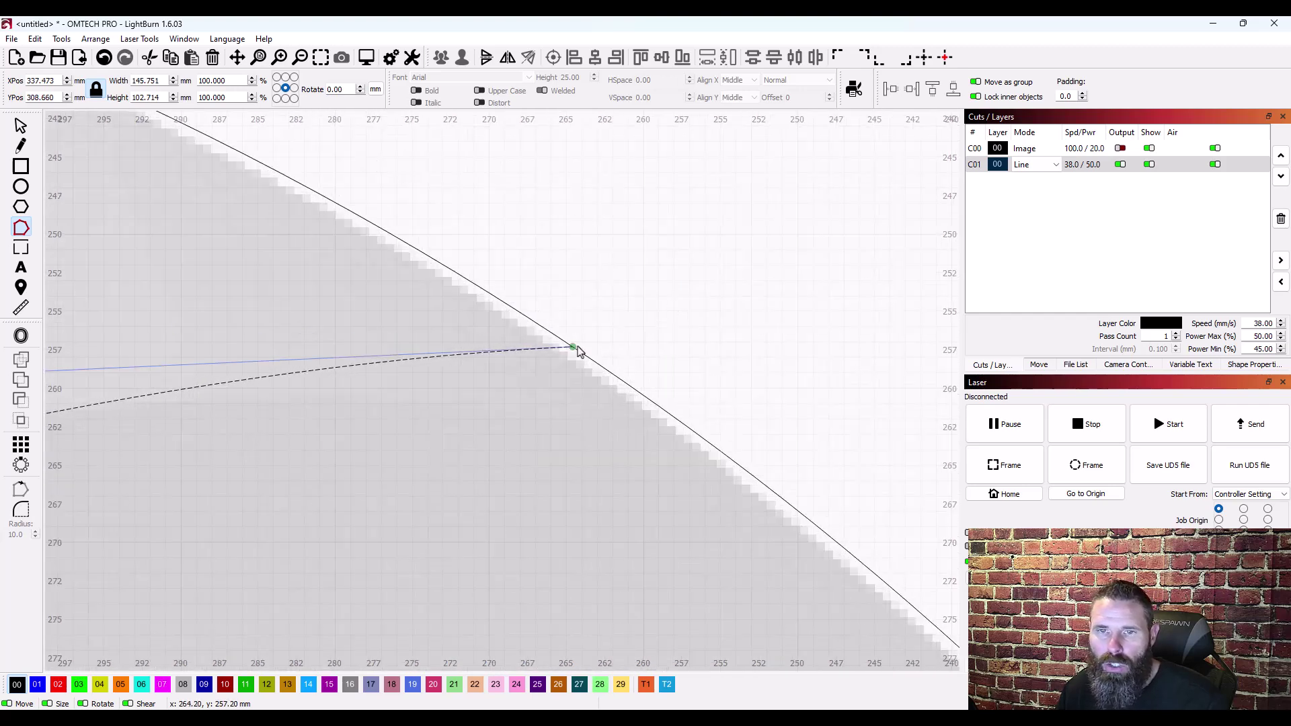
scroll(585, 348, "down", 5)
scroll(525, 513, "down", 3)
scroll(533, 464, "up", 6)
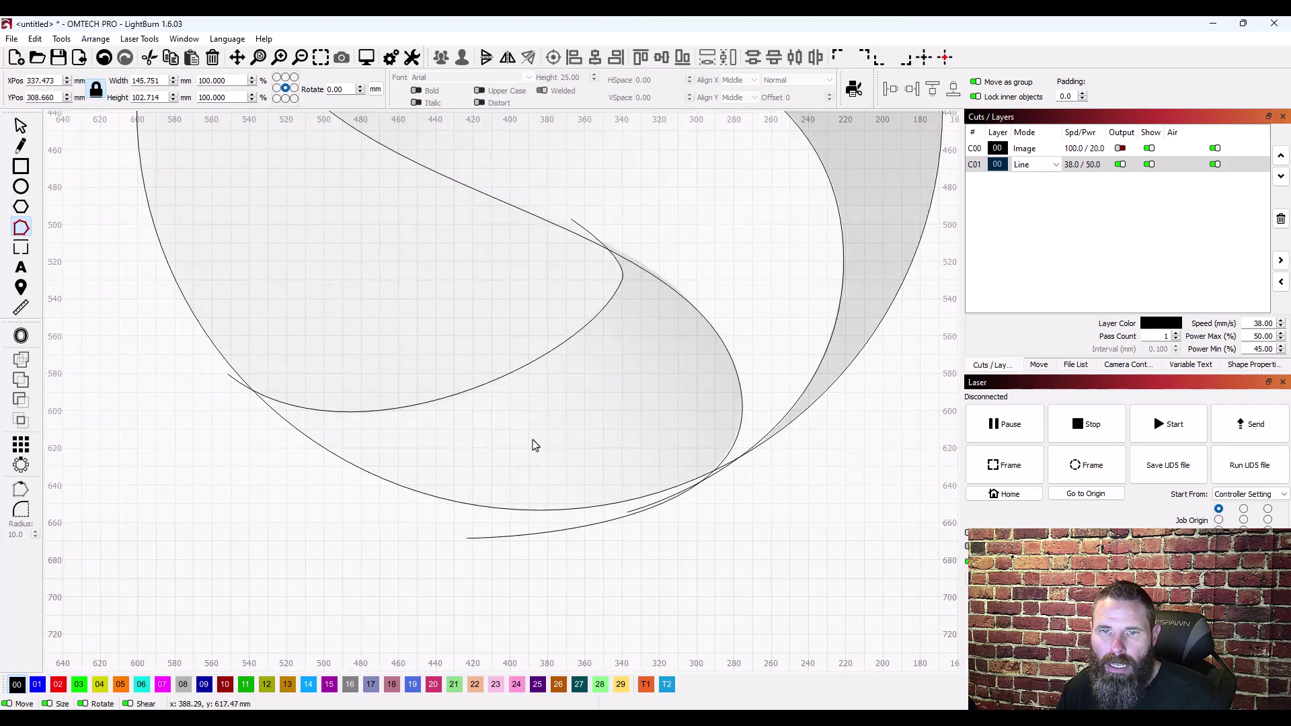
Delete the bottom curve's overhanging segments so it ends at the circle's bottom edge
left_click(564, 530)
key("d")
left_click(651, 504)
scroll(723, 474, "up", 5)
key("d")
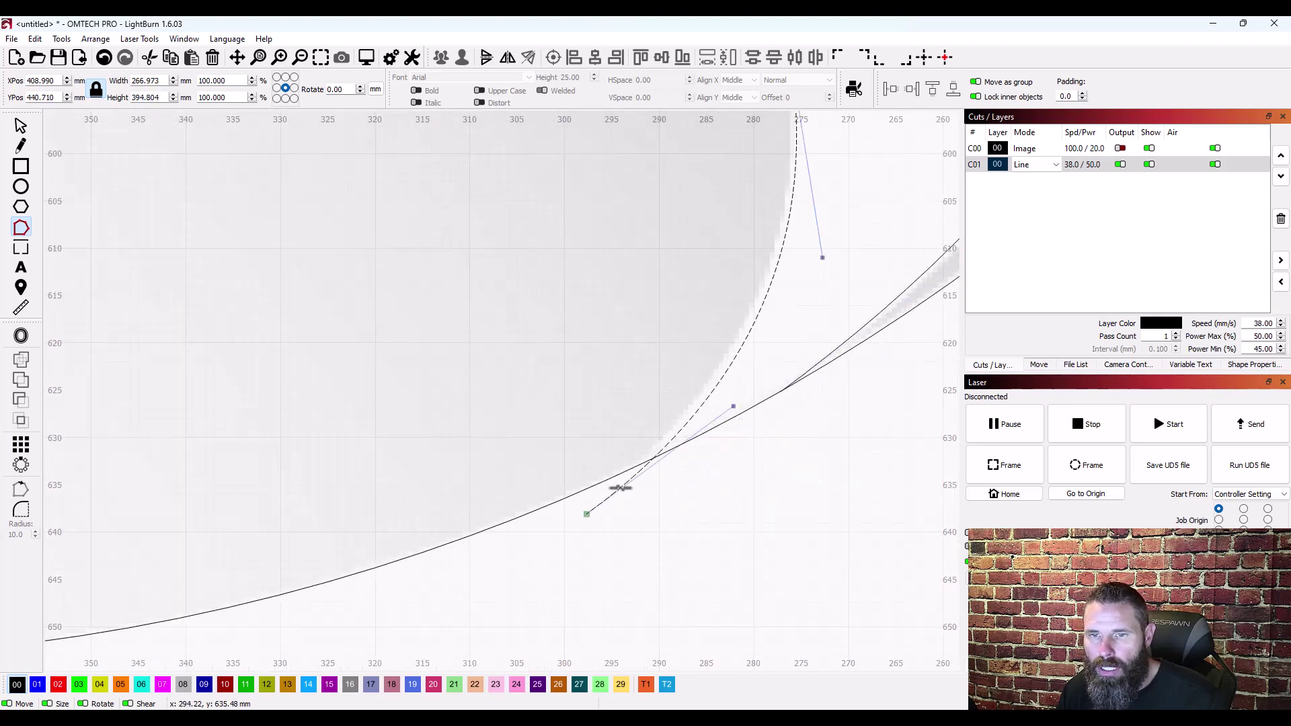
scroll(625, 489, "down", 8)
scroll(447, 447, "up", 6)
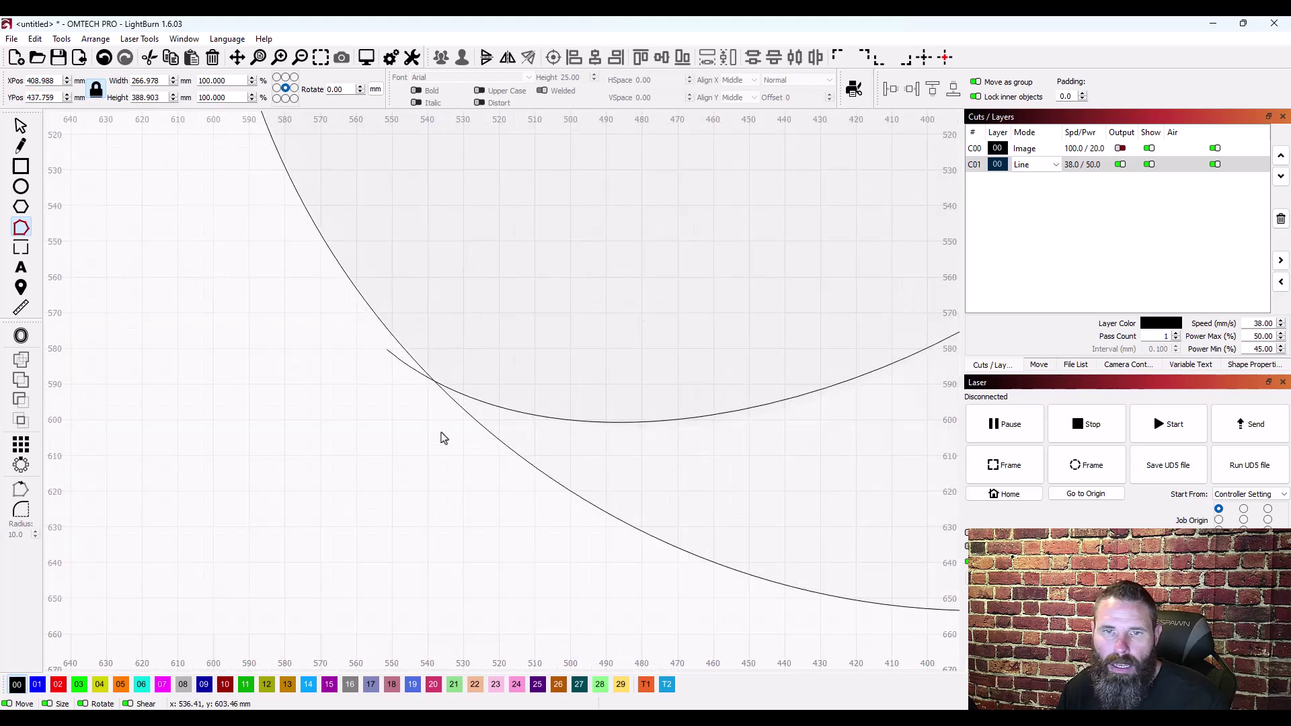
scroll(453, 353, "down", 6)
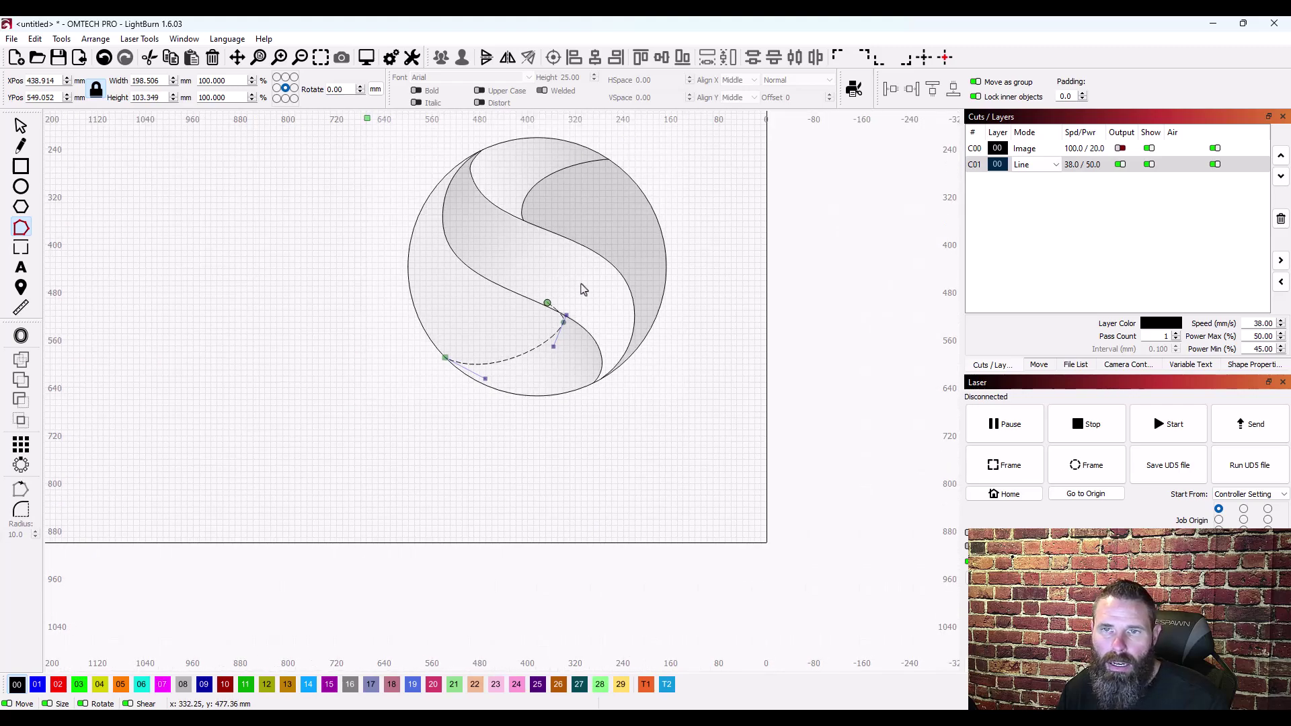
scroll(553, 306, "up", 8)
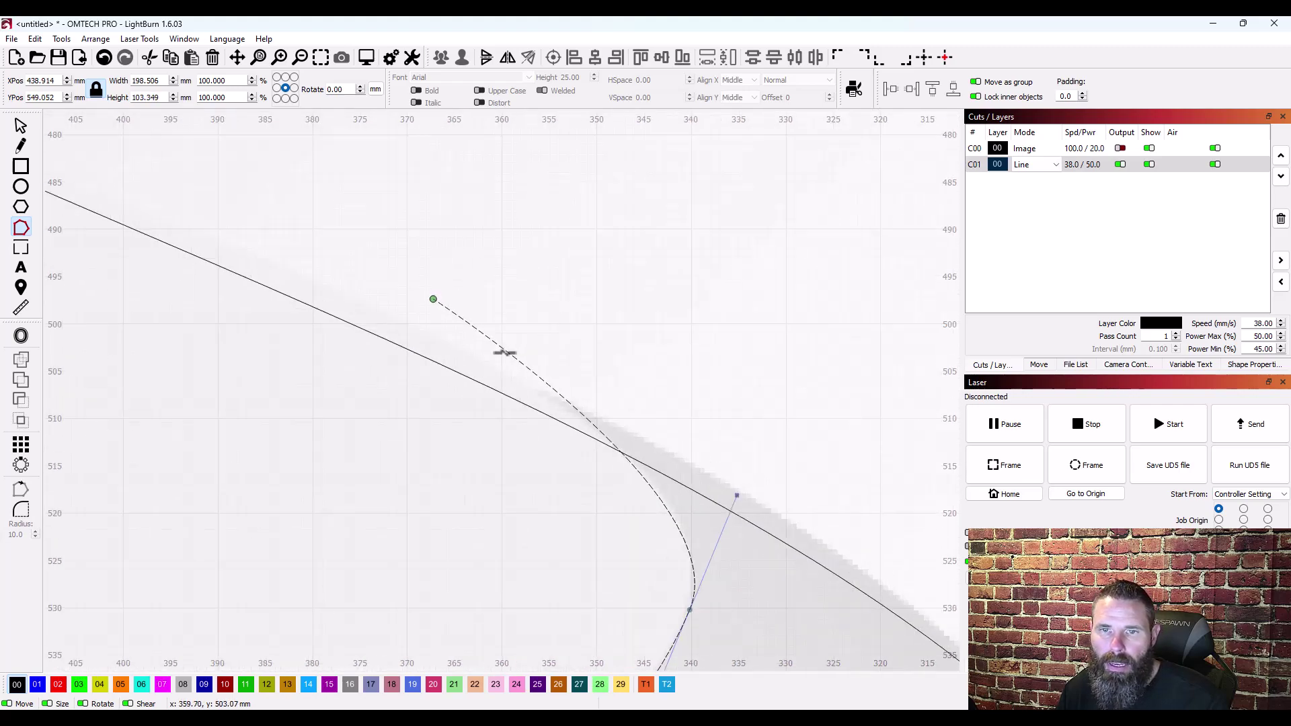
scroll(505, 348, "down", 8)
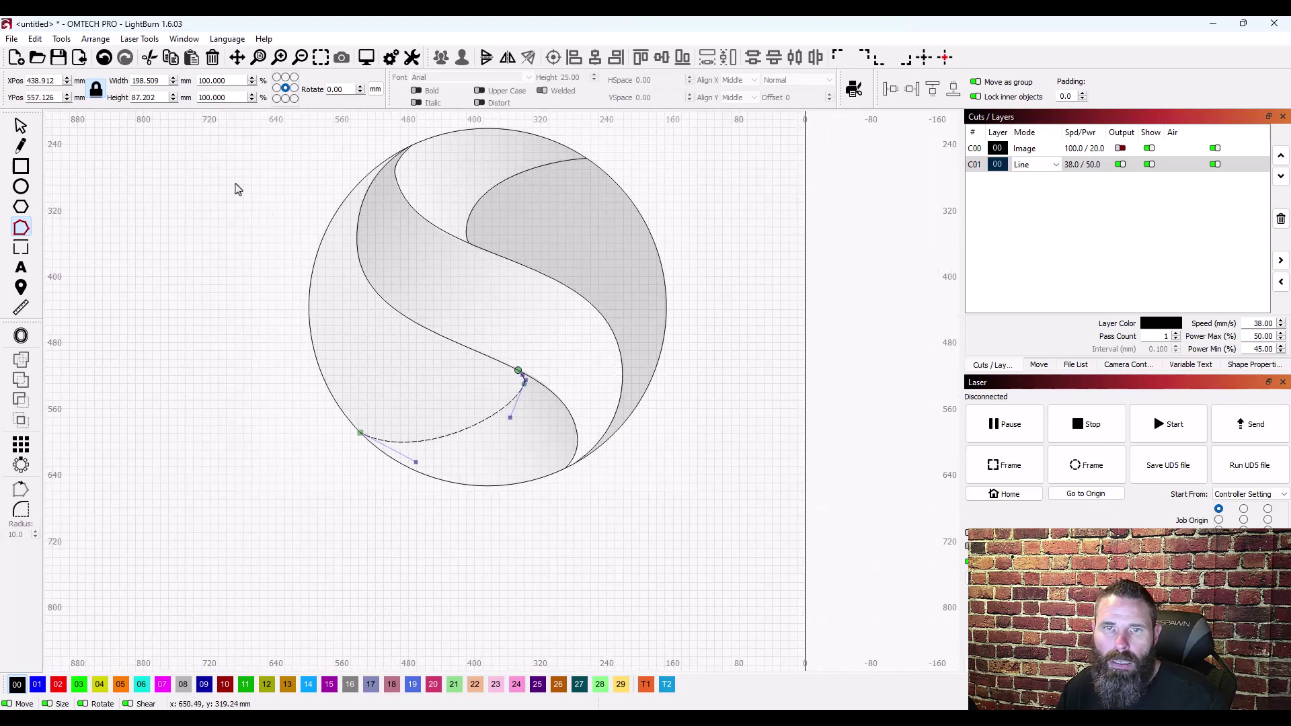
Drag the shaded S image right, clear of the outline, then marquee-select the traced line shapes
key("Escape")
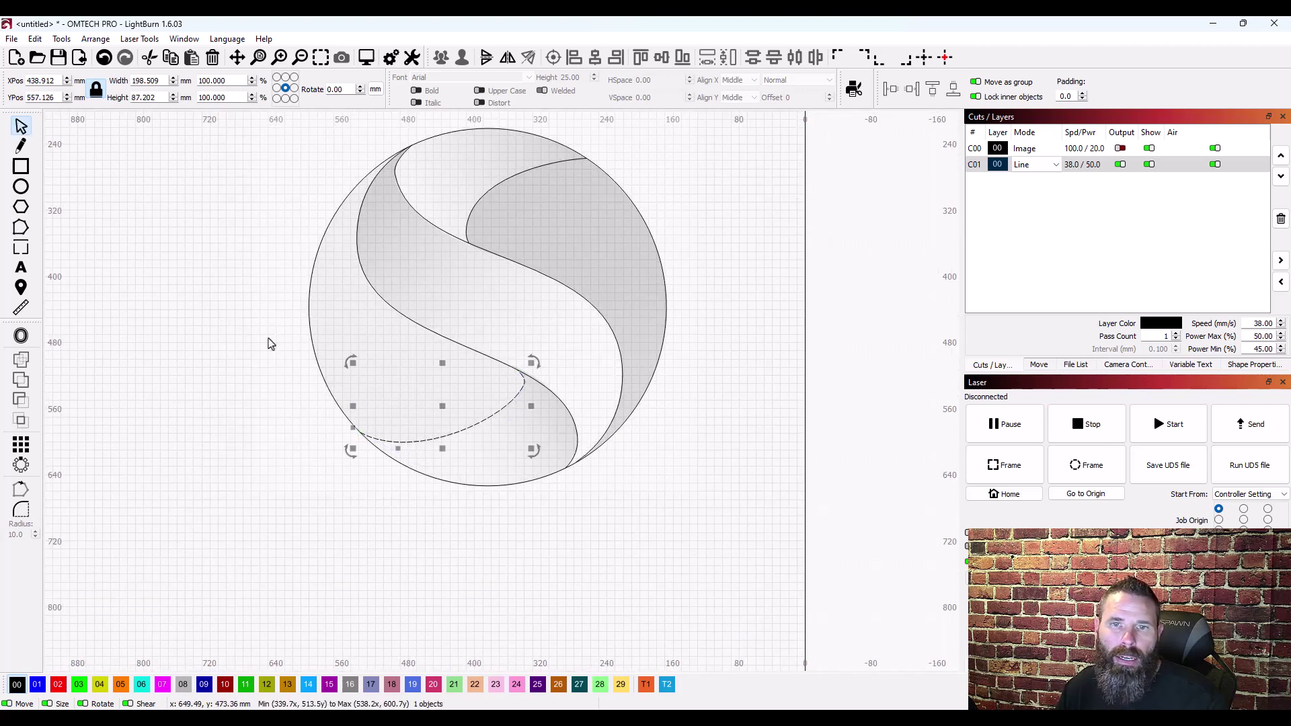
left_click(265, 337)
scroll(378, 475, "down", 3)
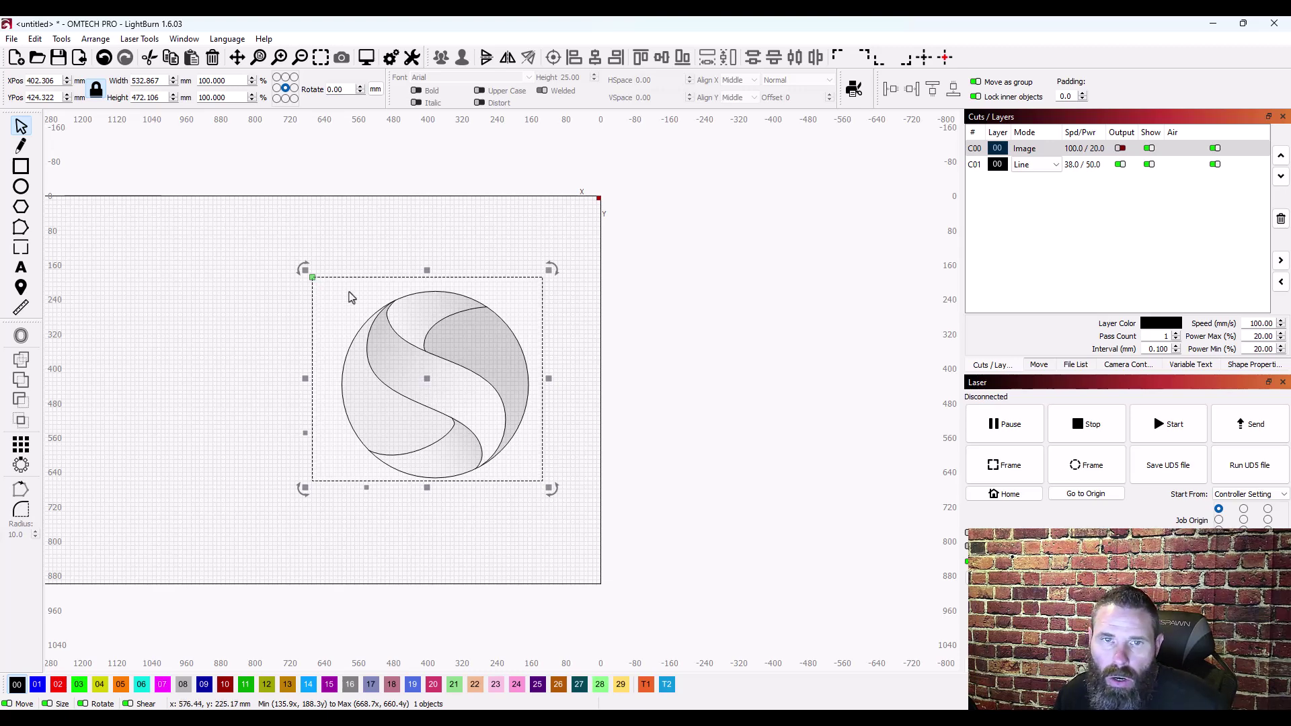
left_click(309, 309)
left_click(339, 312)
left_click_drag(358, 306, 678, 325)
scroll(397, 328, "up", 5)
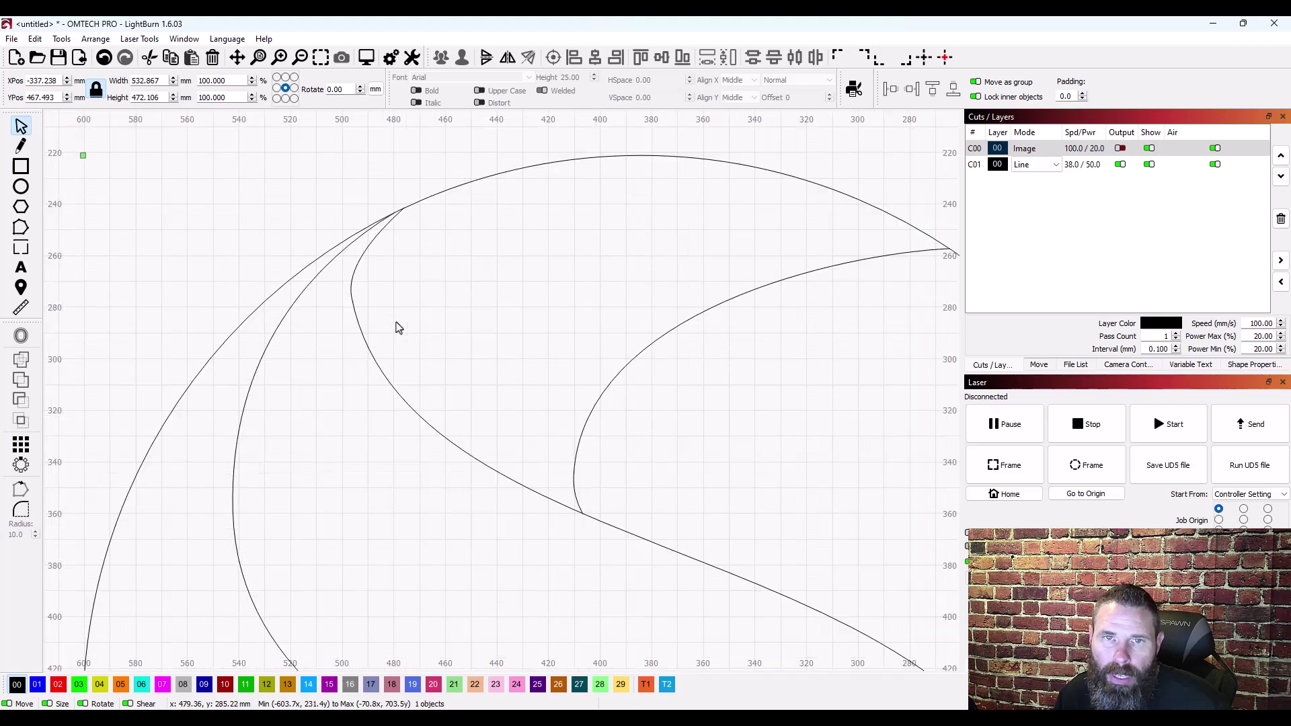
scroll(396, 327, "down", 6)
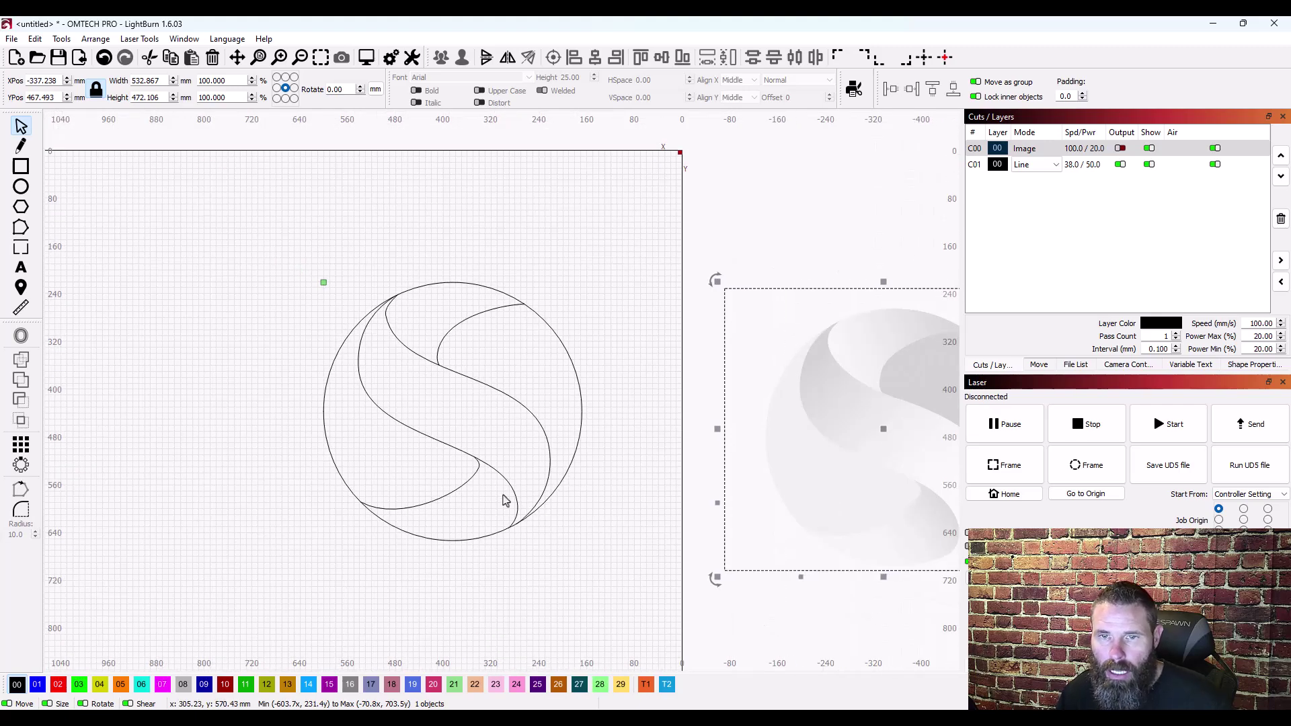
left_click_drag(613, 590, 280, 203)
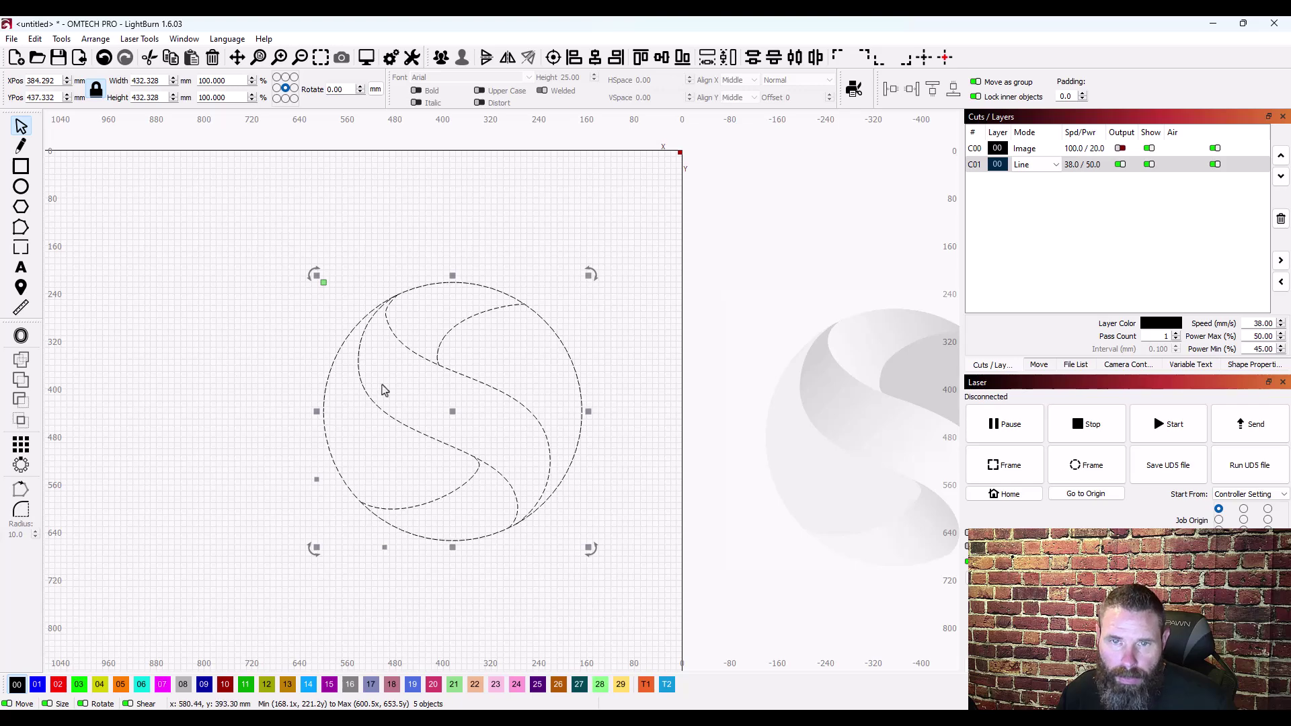
left_click(21, 335)
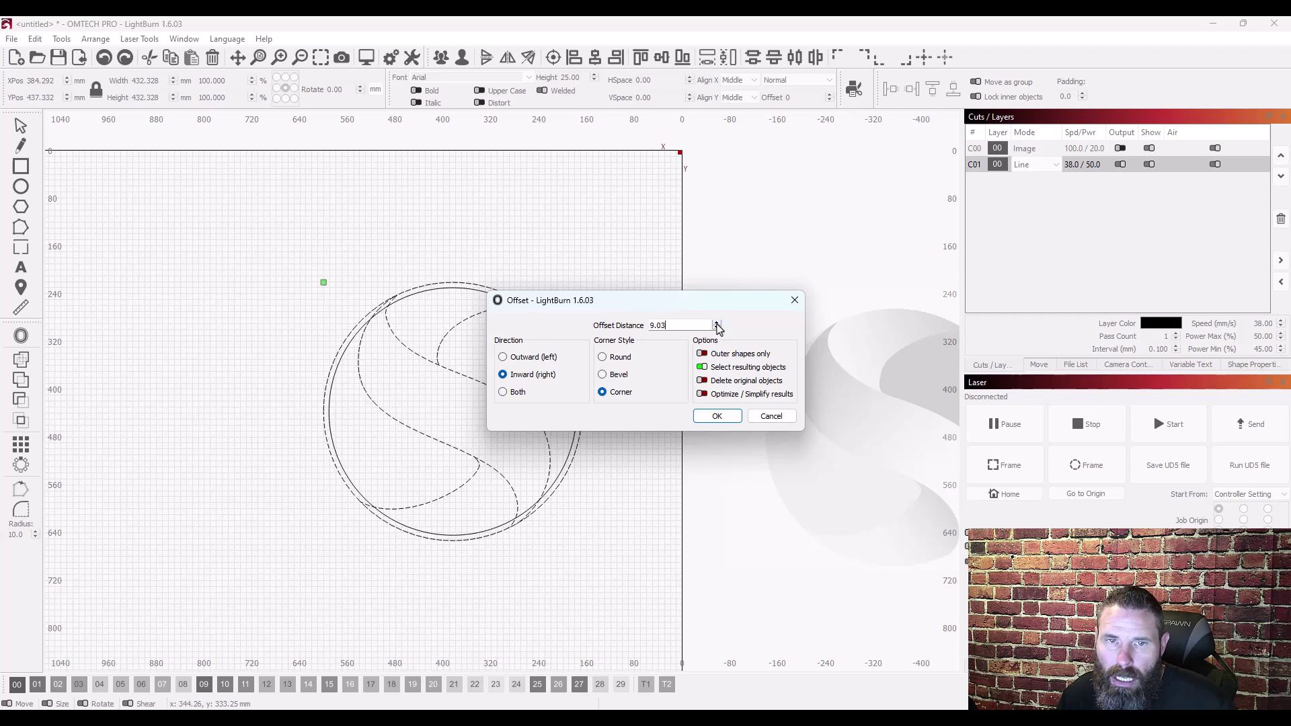
left_click(771, 416)
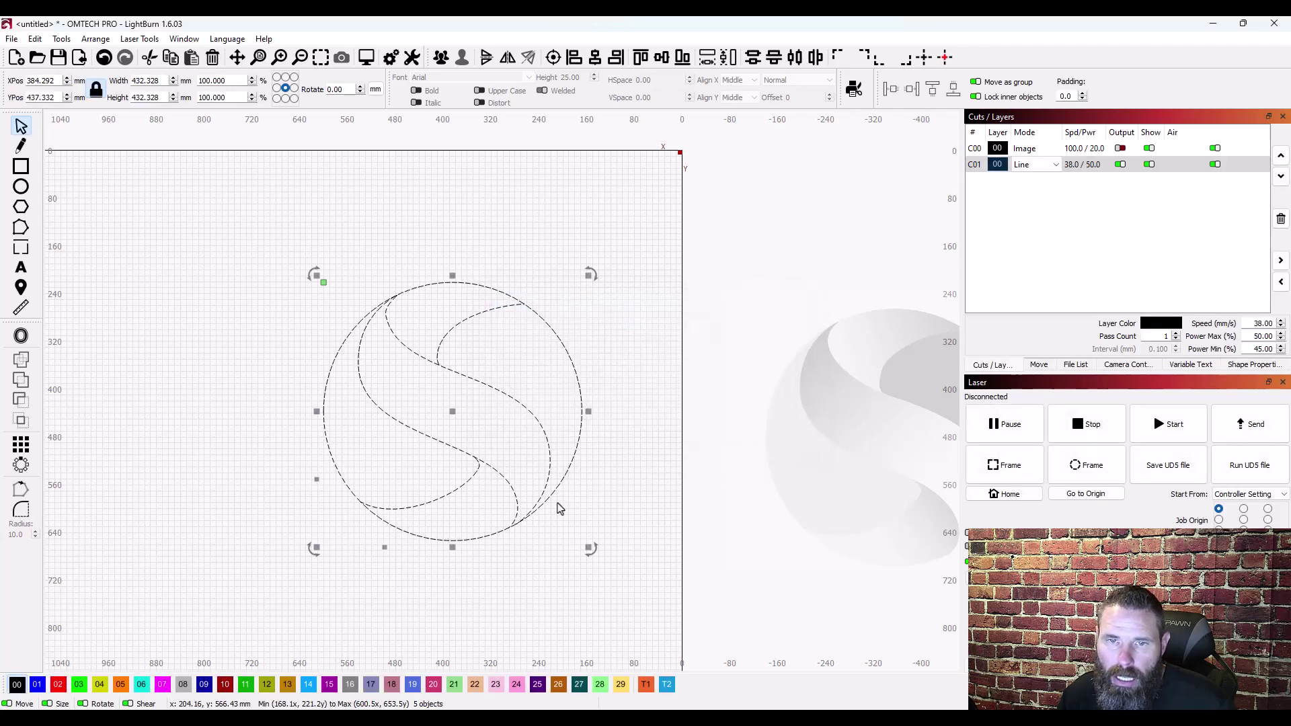
left_click(376, 337)
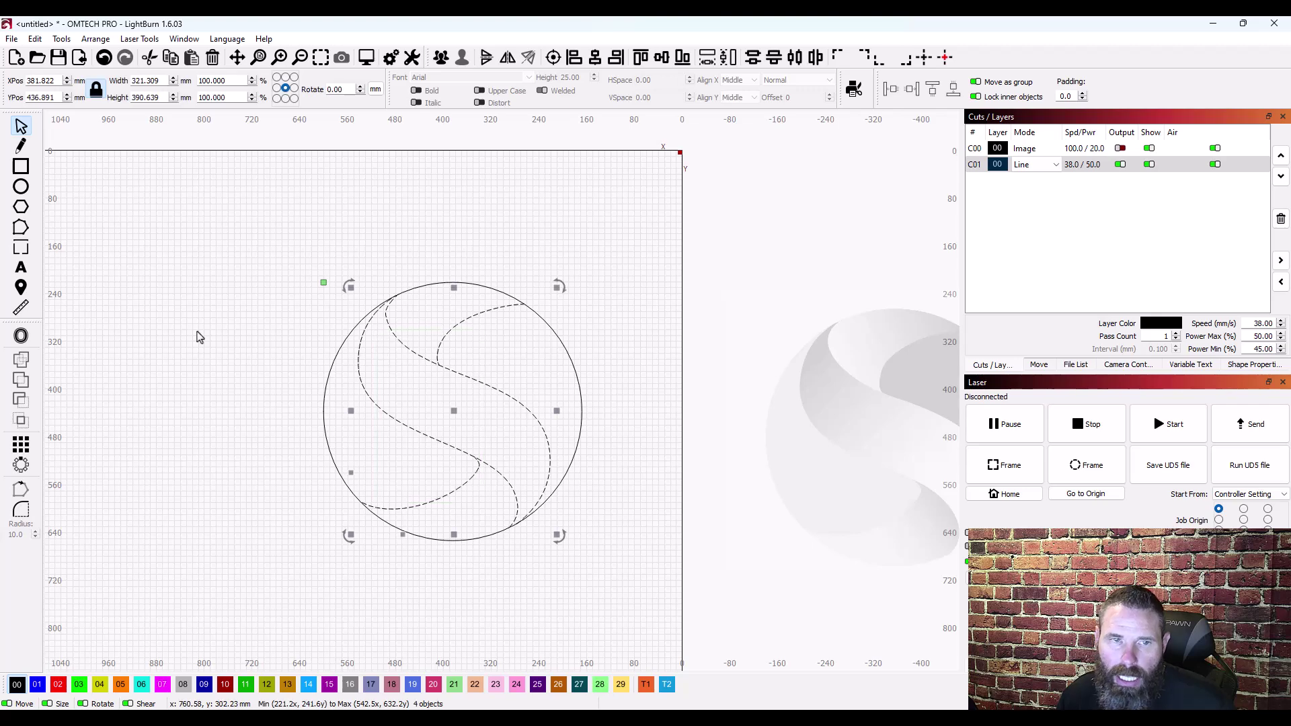
left_click(21, 336)
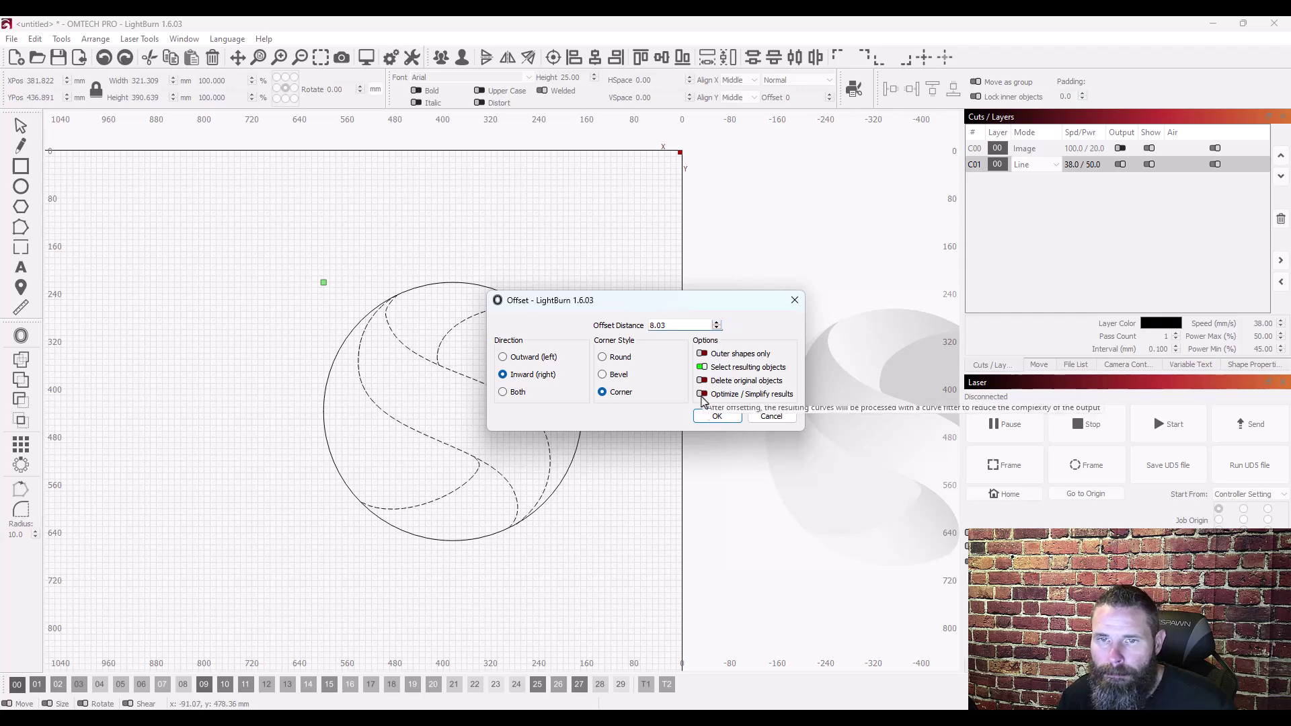
left_click(774, 418)
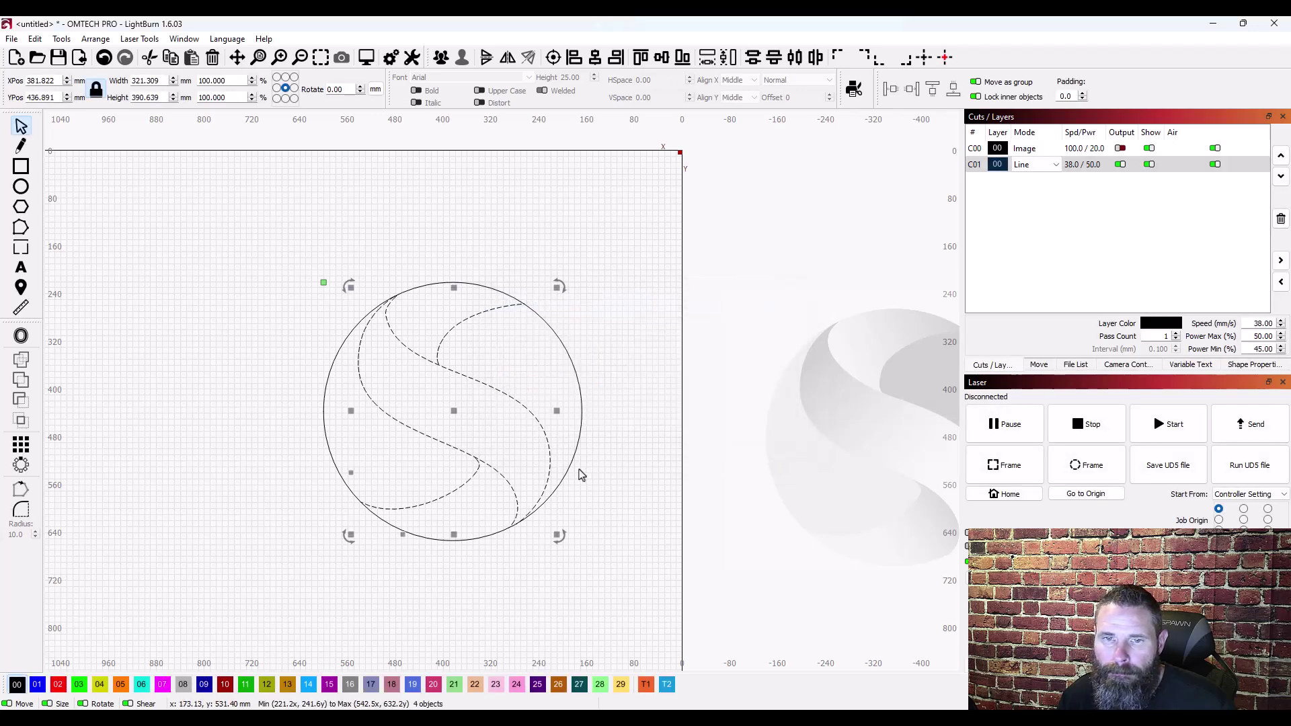
left_click(625, 494)
scroll(444, 382, "up", 3)
left_click(409, 294)
left_click(504, 317)
left_click(452, 255)
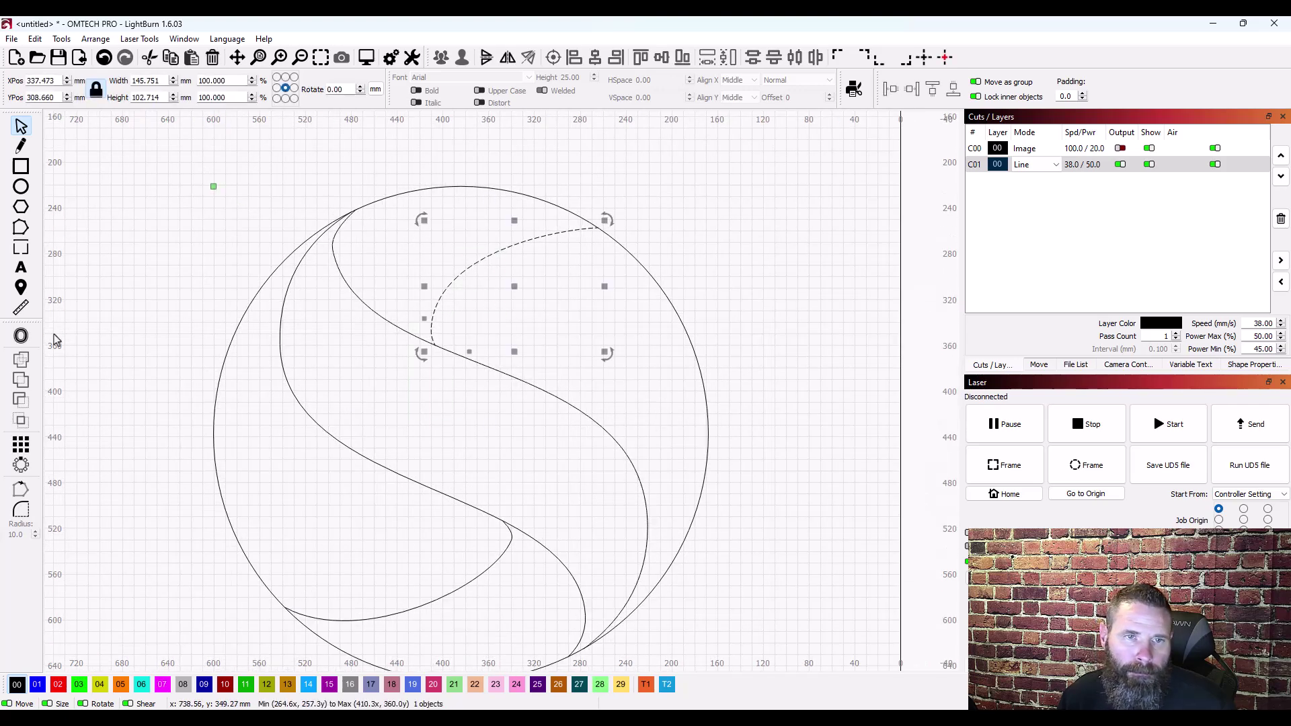
left_click(21, 336)
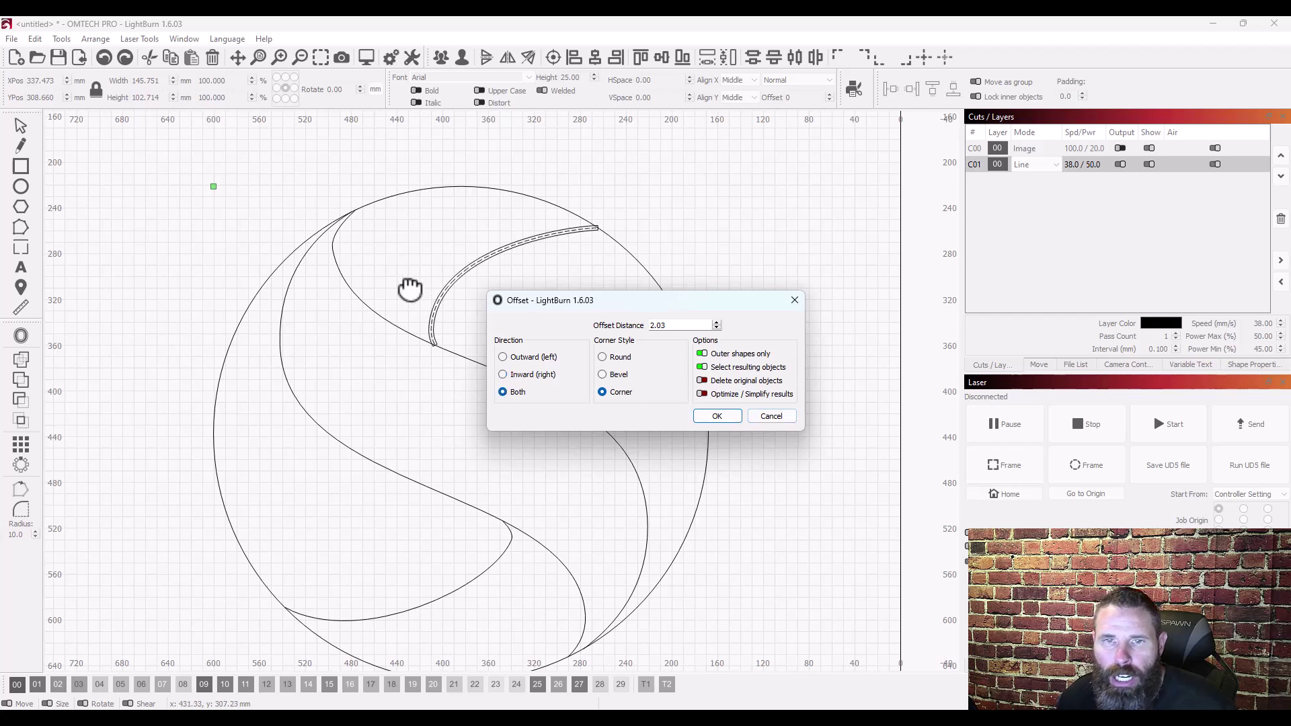
left_click_drag(575, 309, 744, 214)
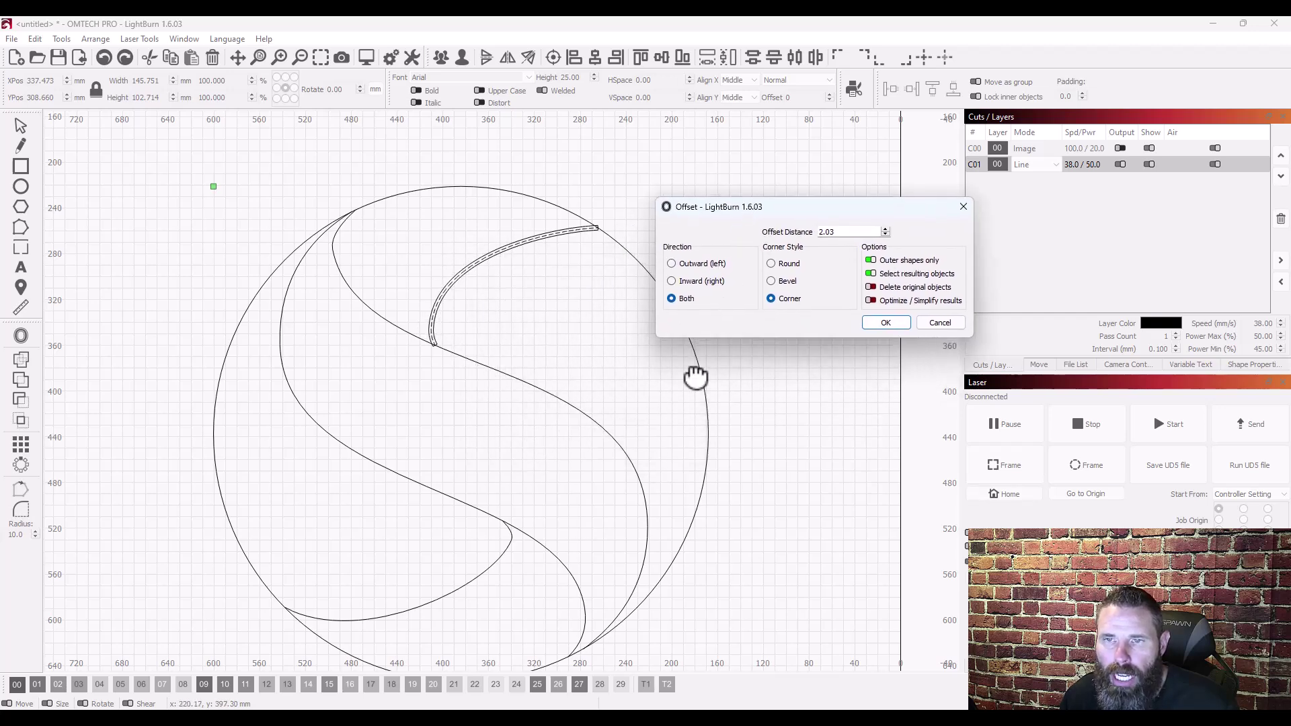
left_click(885, 322)
scroll(778, 568, "down", 3)
left_click_drag(778, 624, 430, 323)
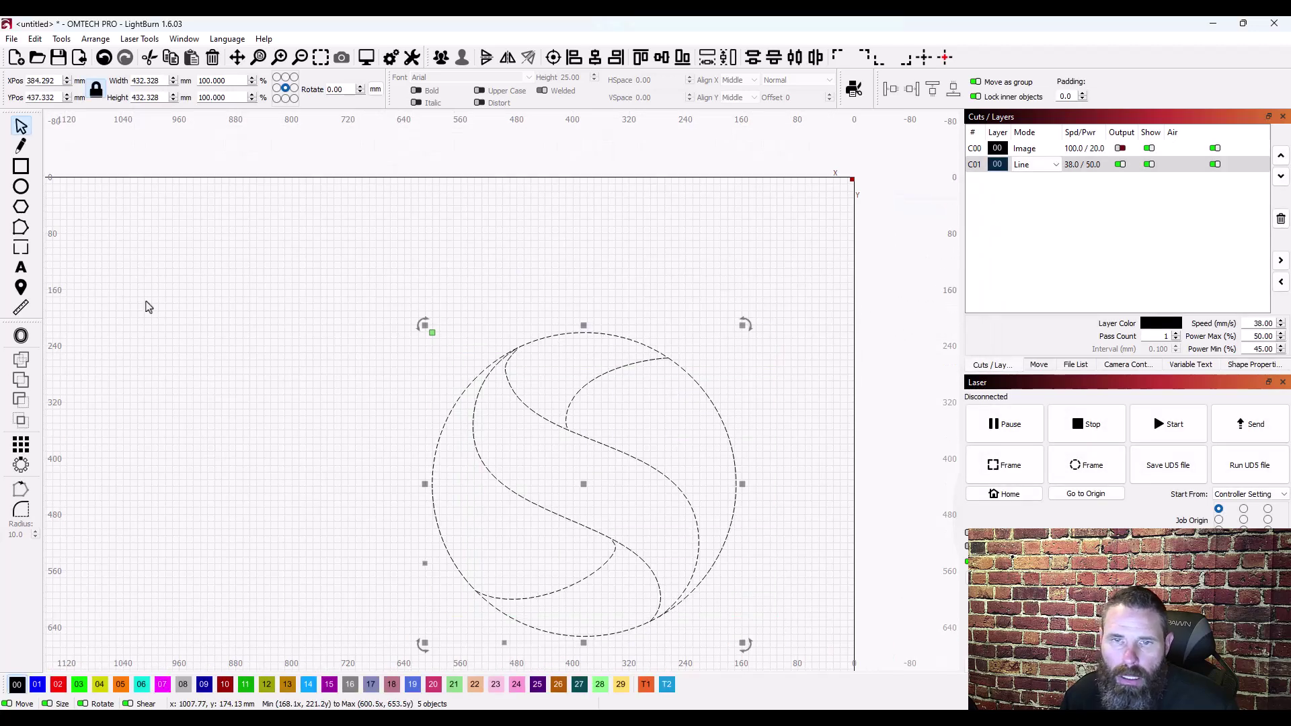
left_click(23, 337)
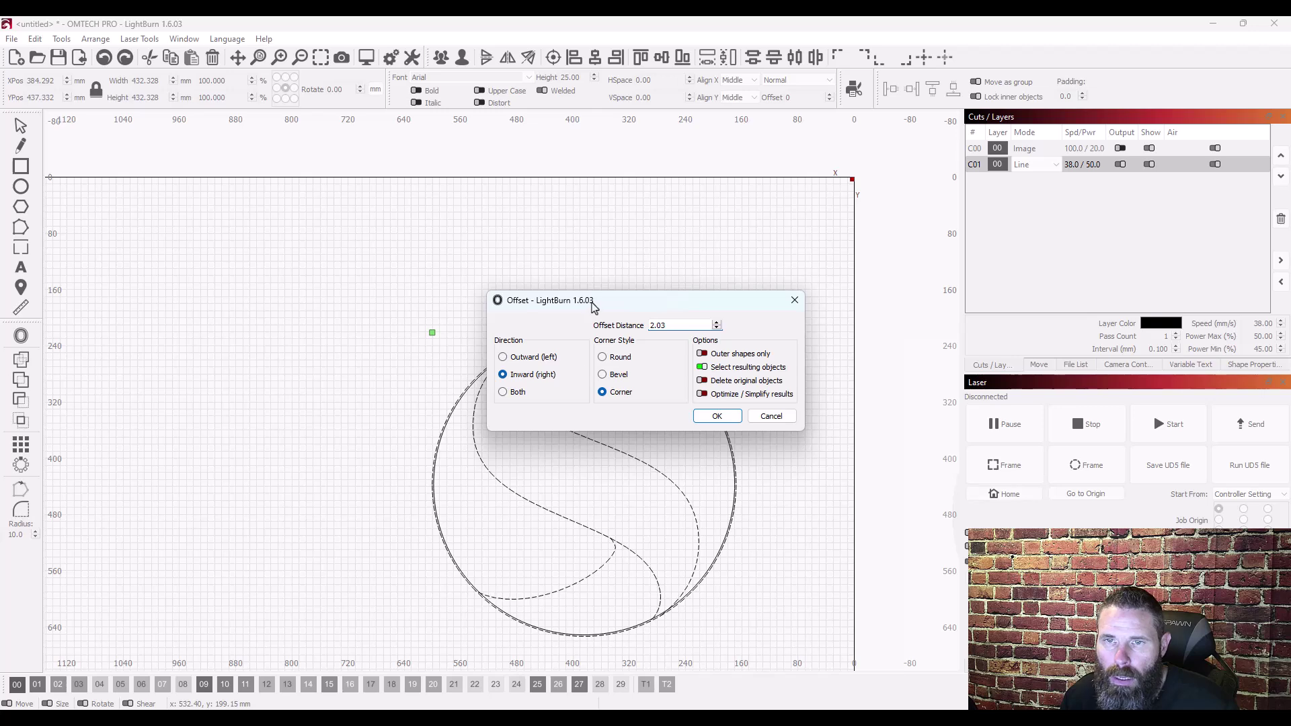
left_click_drag(594, 307, 320, 195)
left_click(240, 282)
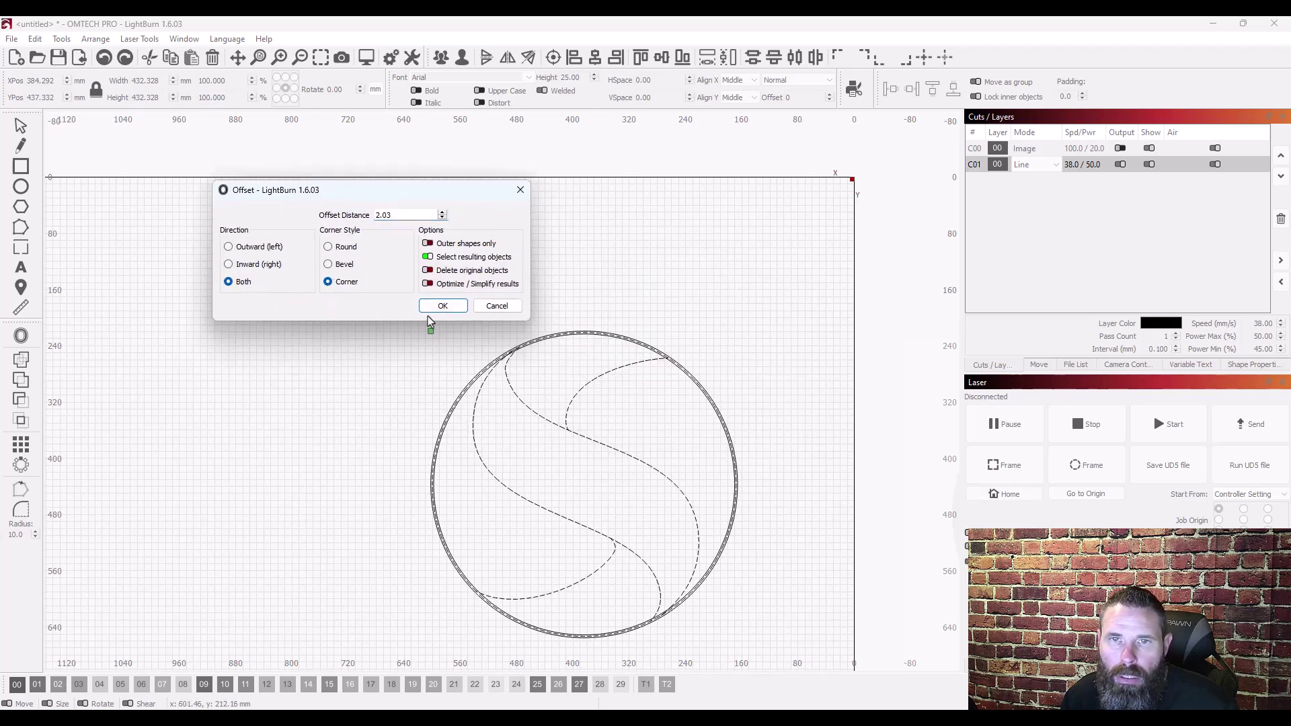
scroll(543, 378, "up", 5)
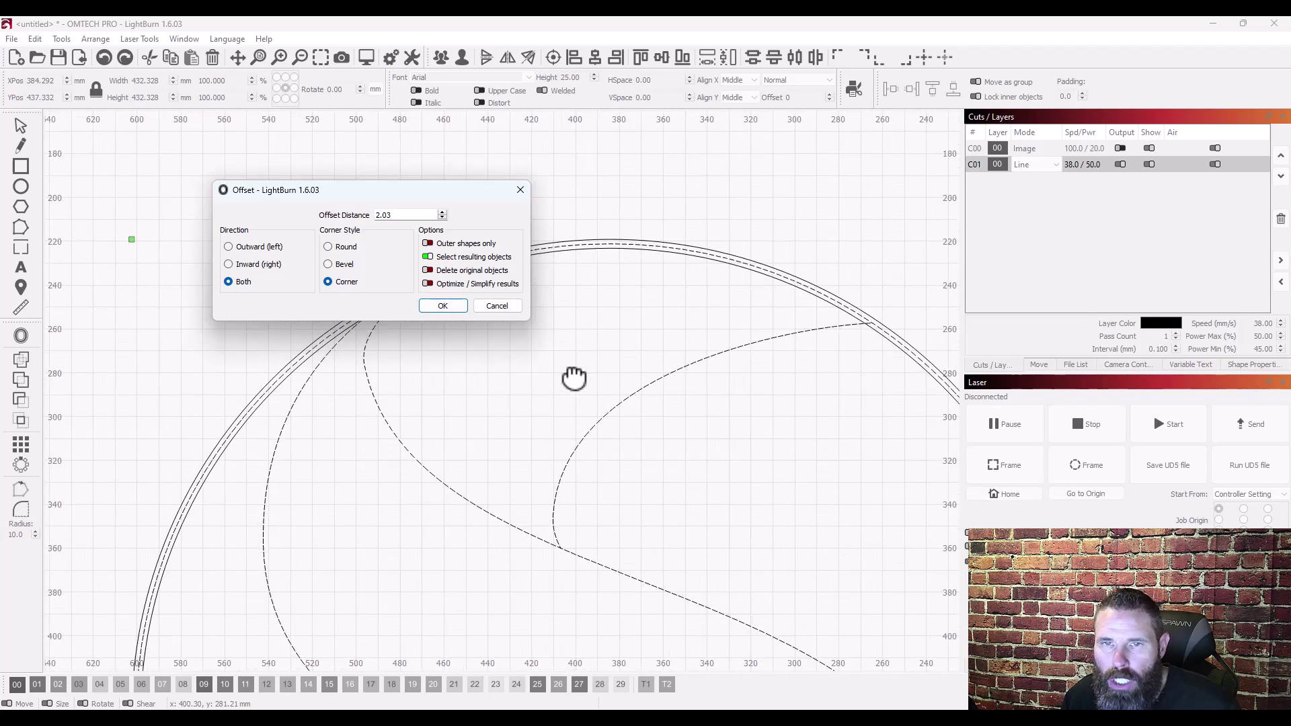
scroll(574, 378, "down", 2)
left_click(428, 244)
left_click(496, 306)
scroll(417, 417, "down", 4)
Offset the four S curves 2.03 mm on both sides with Offset Shapes
left_click(525, 582)
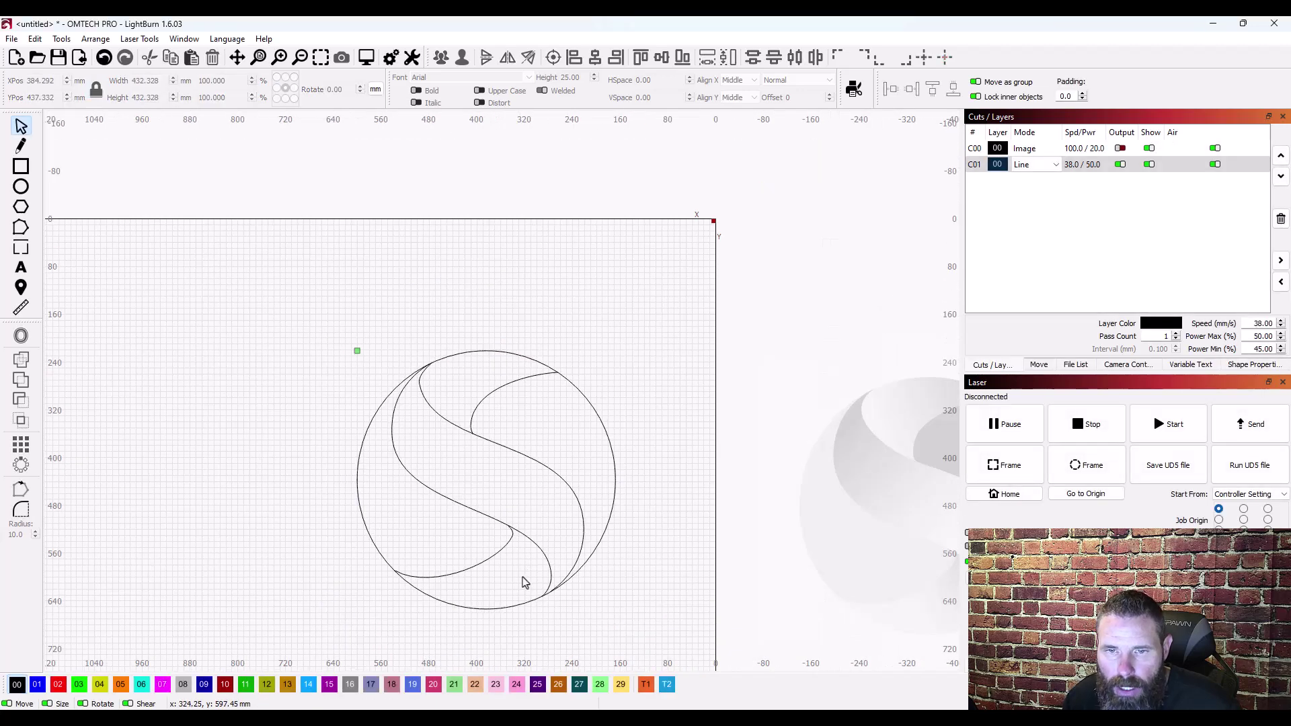
left_click_drag(425, 412, 424, 407)
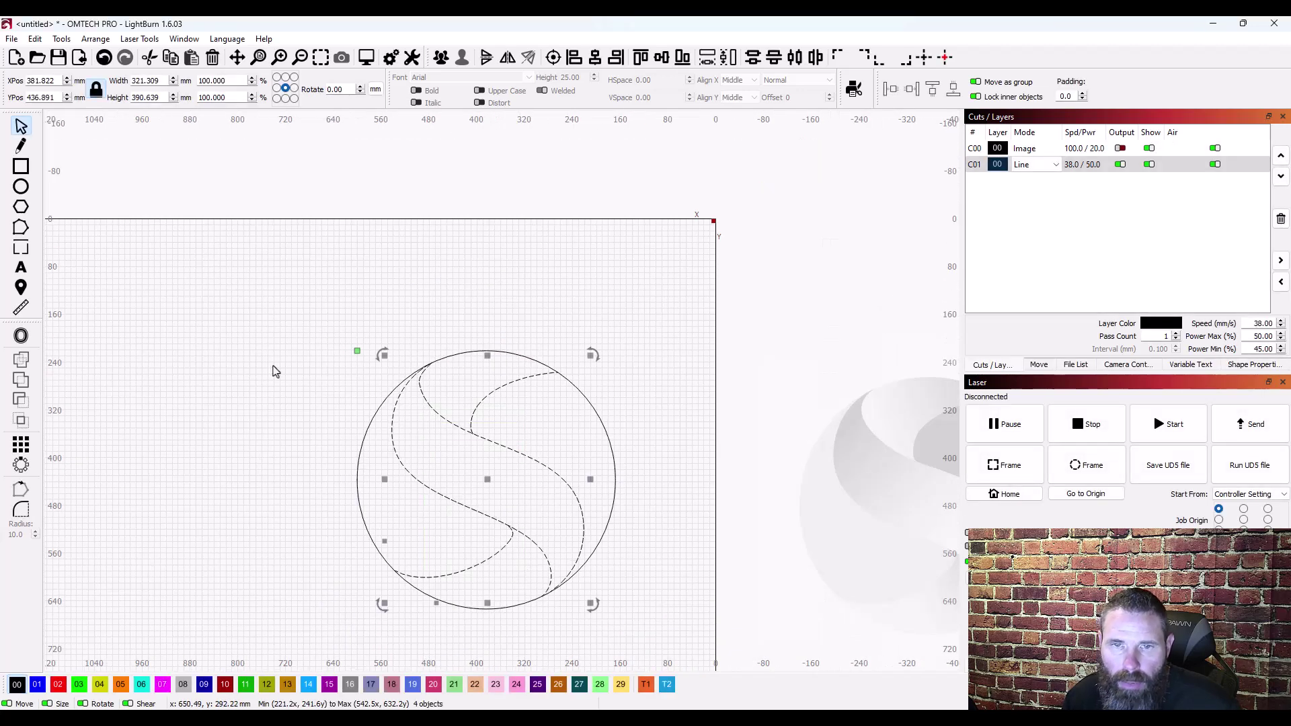
left_click(21, 337)
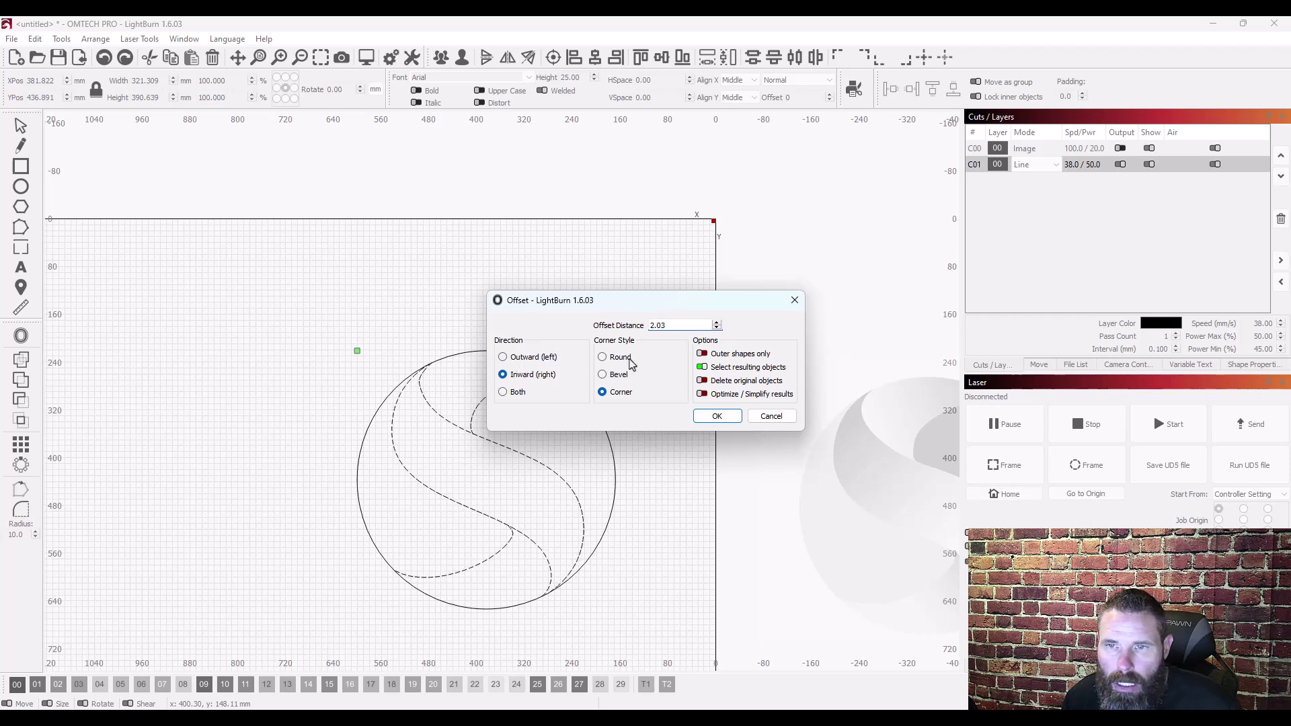
left_click_drag(571, 302, 734, 247)
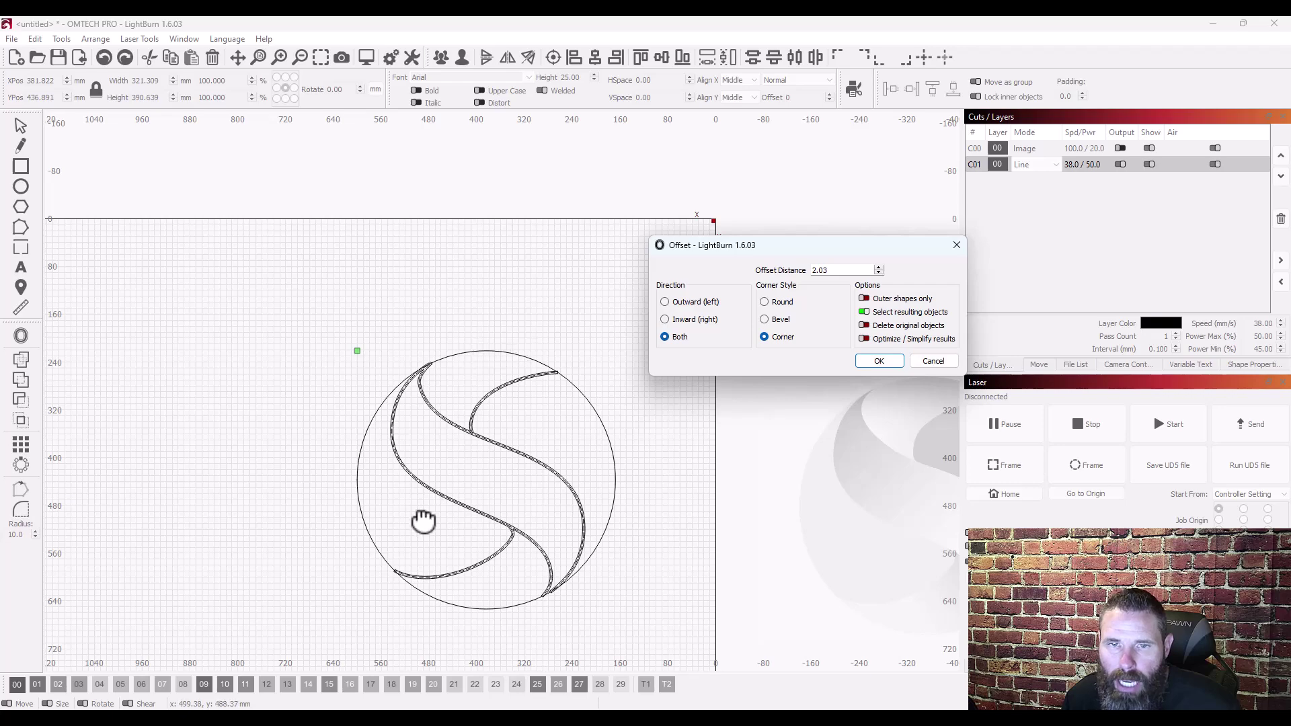
scroll(551, 419, "up", 5)
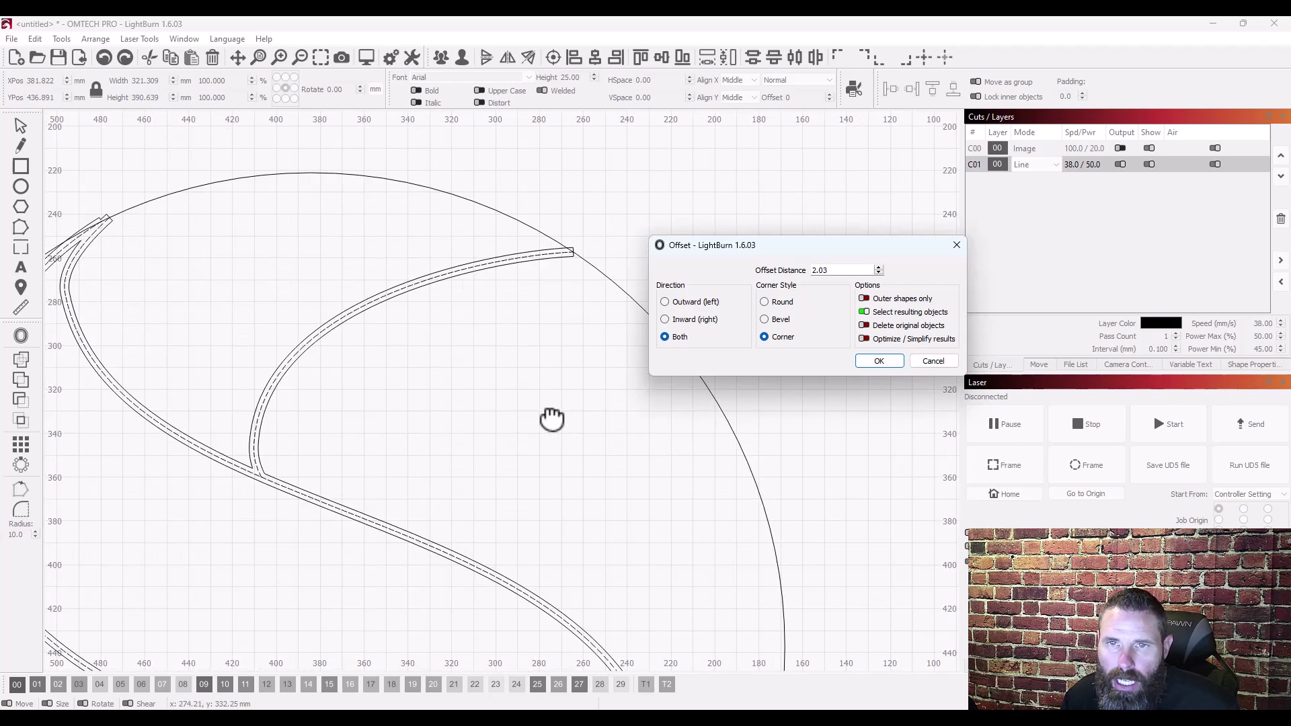
scroll(552, 420, "down", 2)
scroll(551, 419, "down", 2)
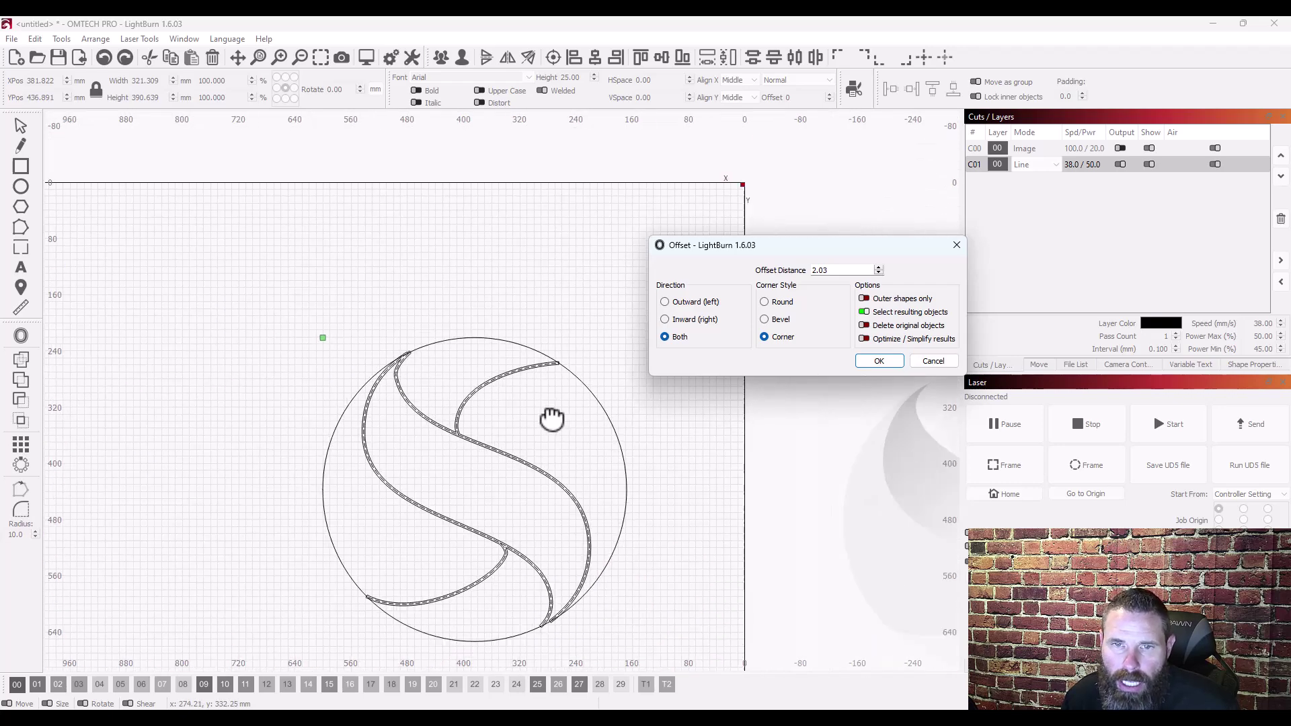
scroll(577, 395, "up", 5)
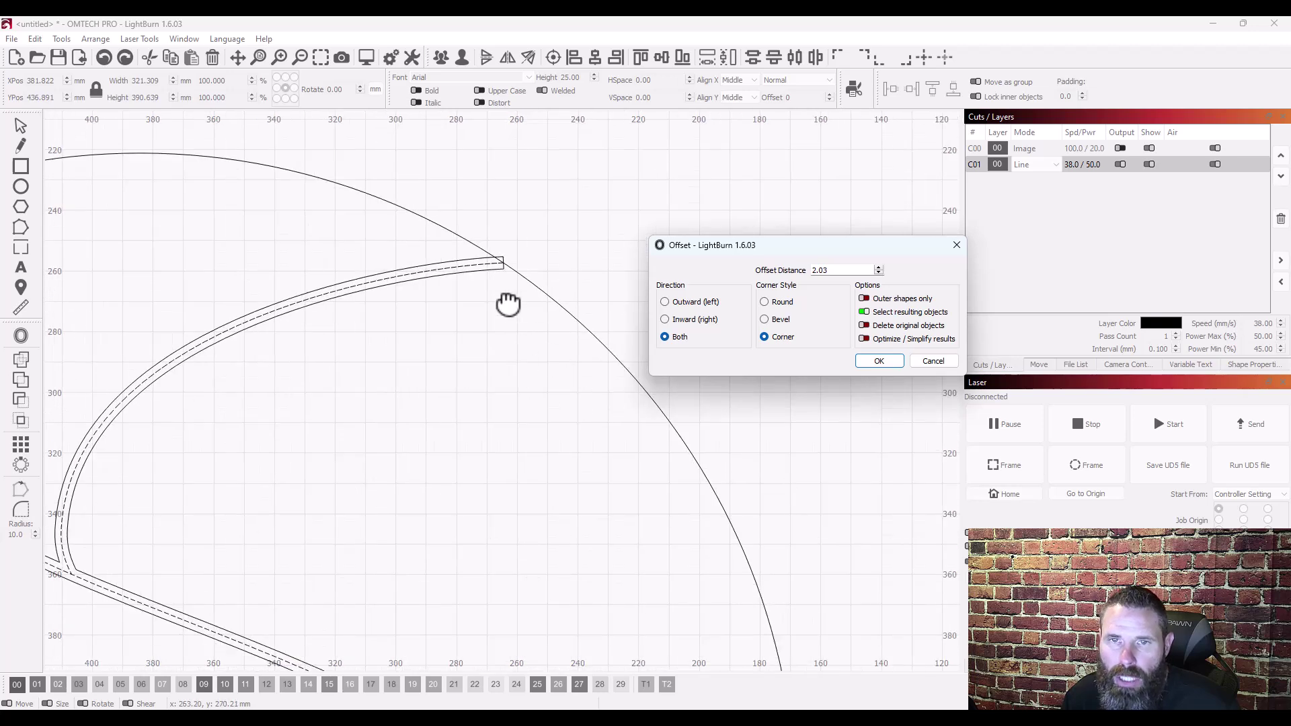
scroll(280, 308, "down", 3)
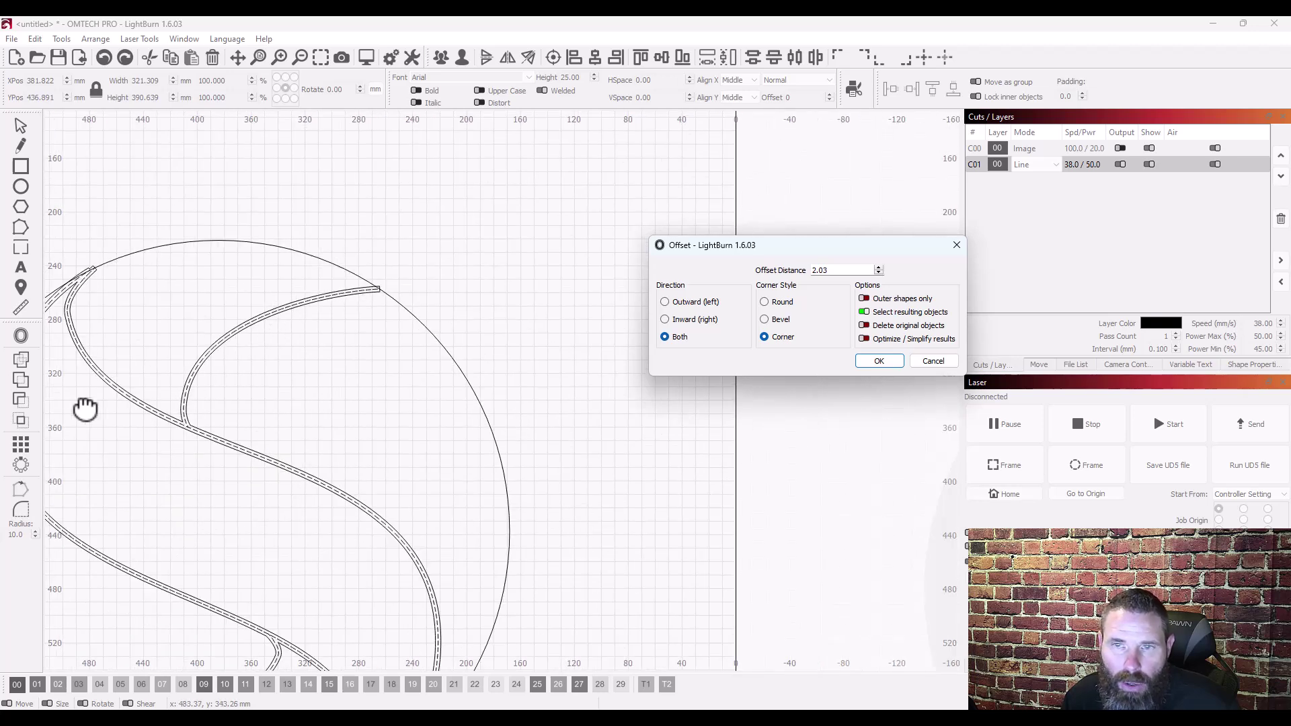
scroll(323, 409, "down", 2)
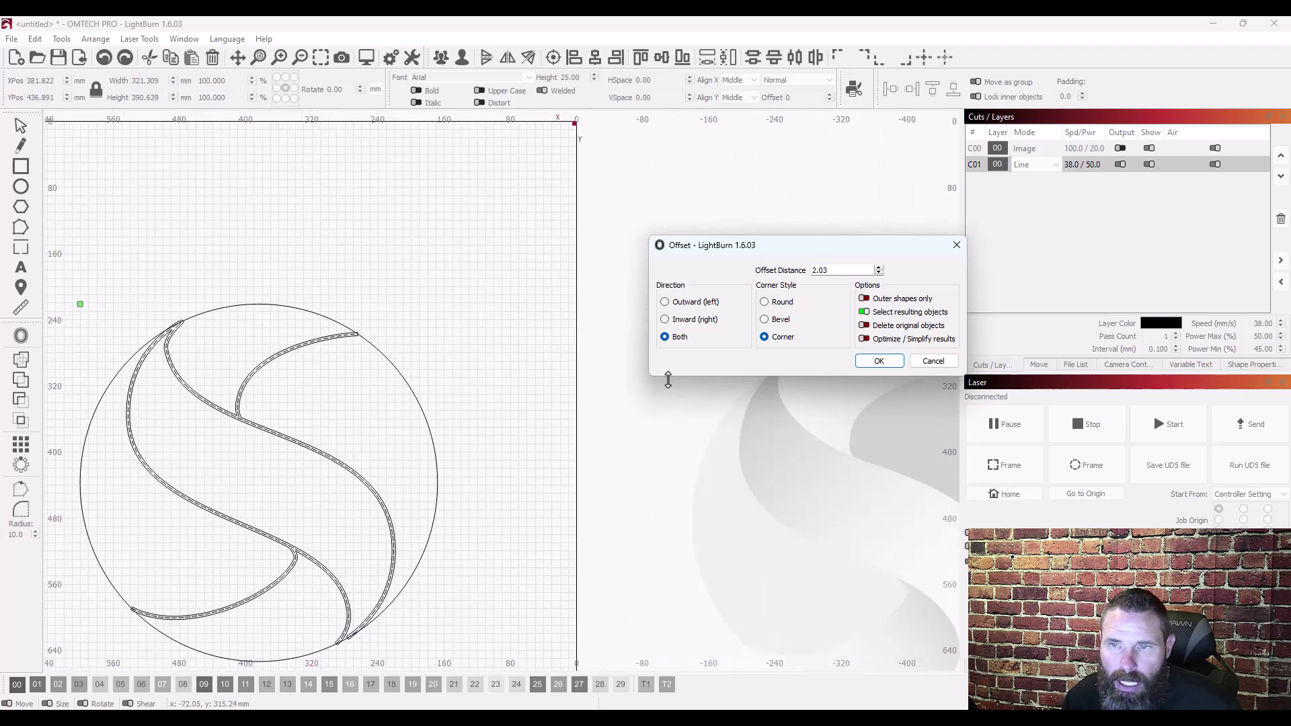
left_click(878, 361)
Offset the outer circle on both sides too, then select the whole design
left_click(102, 386)
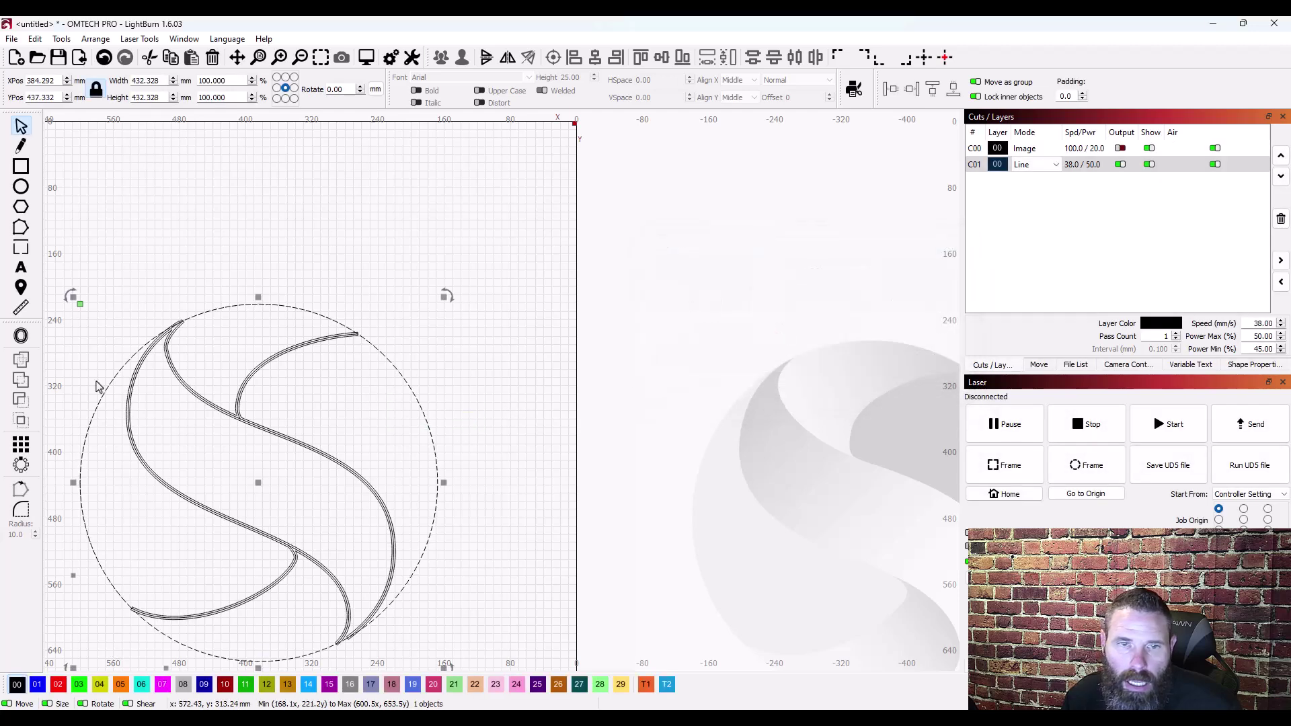
left_click(20, 337)
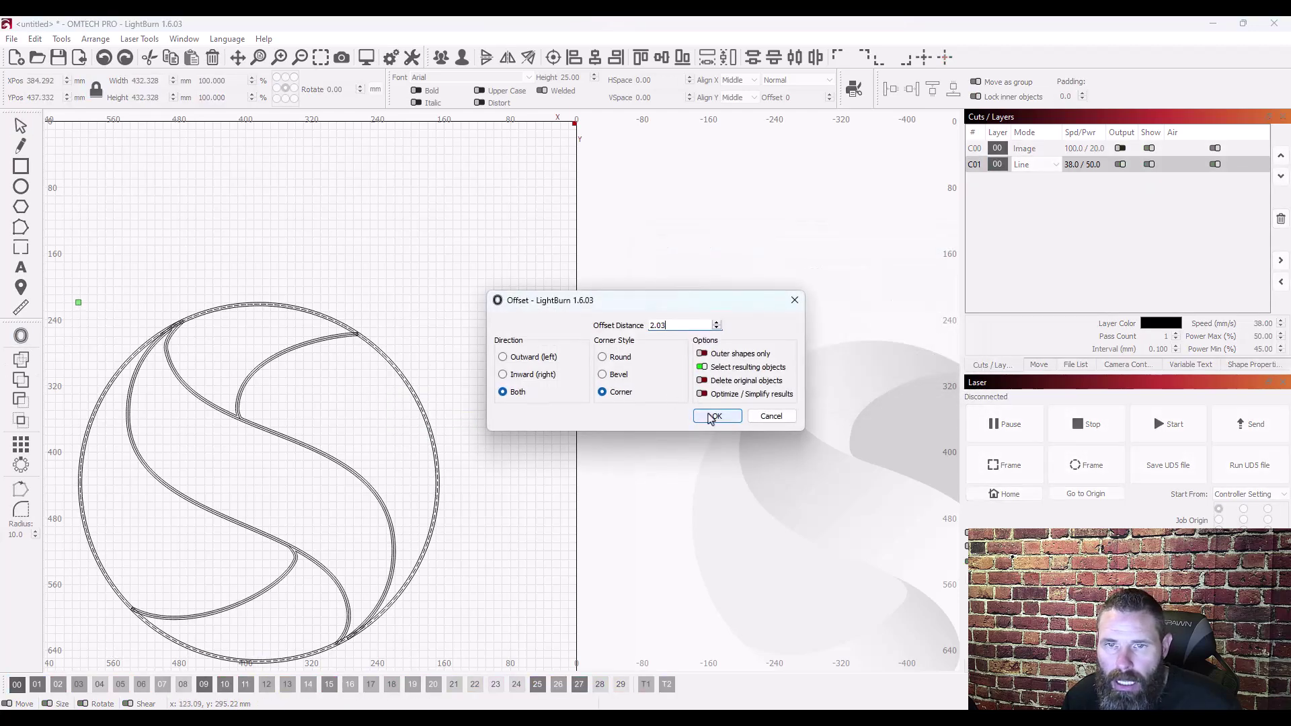
left_click(712, 416)
scroll(541, 436, "down", 3)
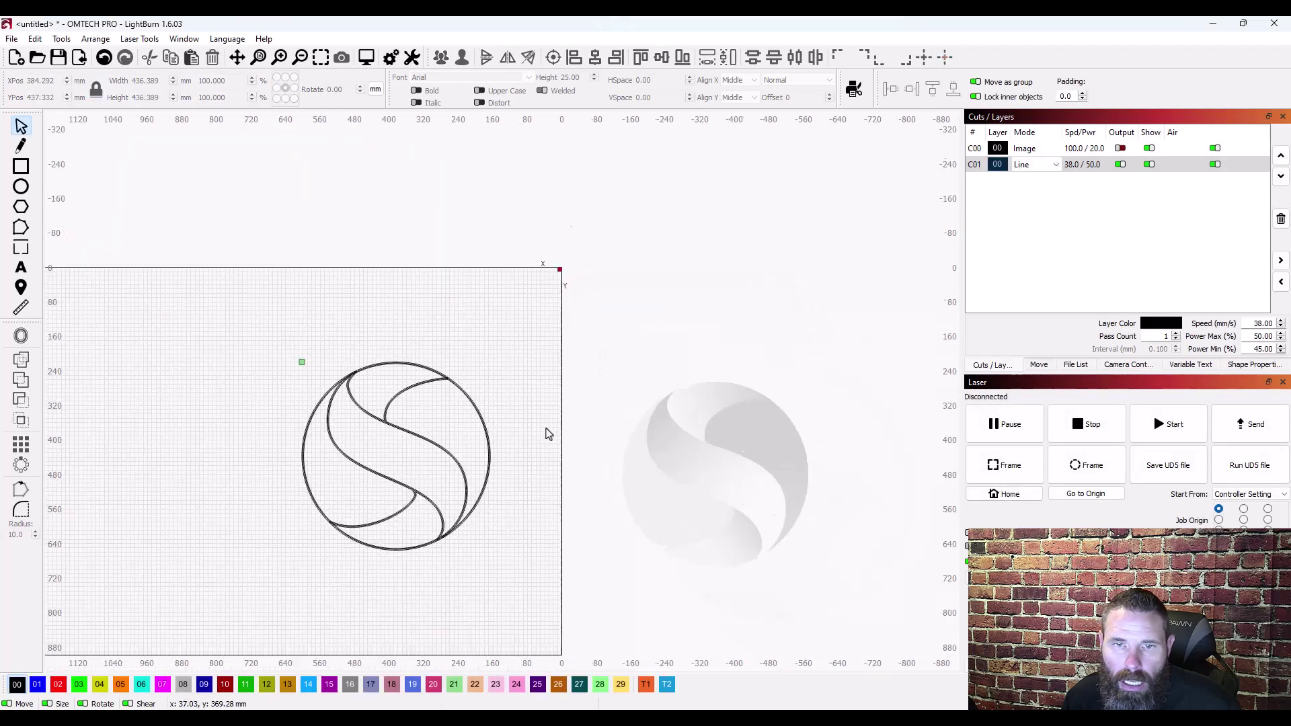
left_click_drag(514, 571, 236, 311)
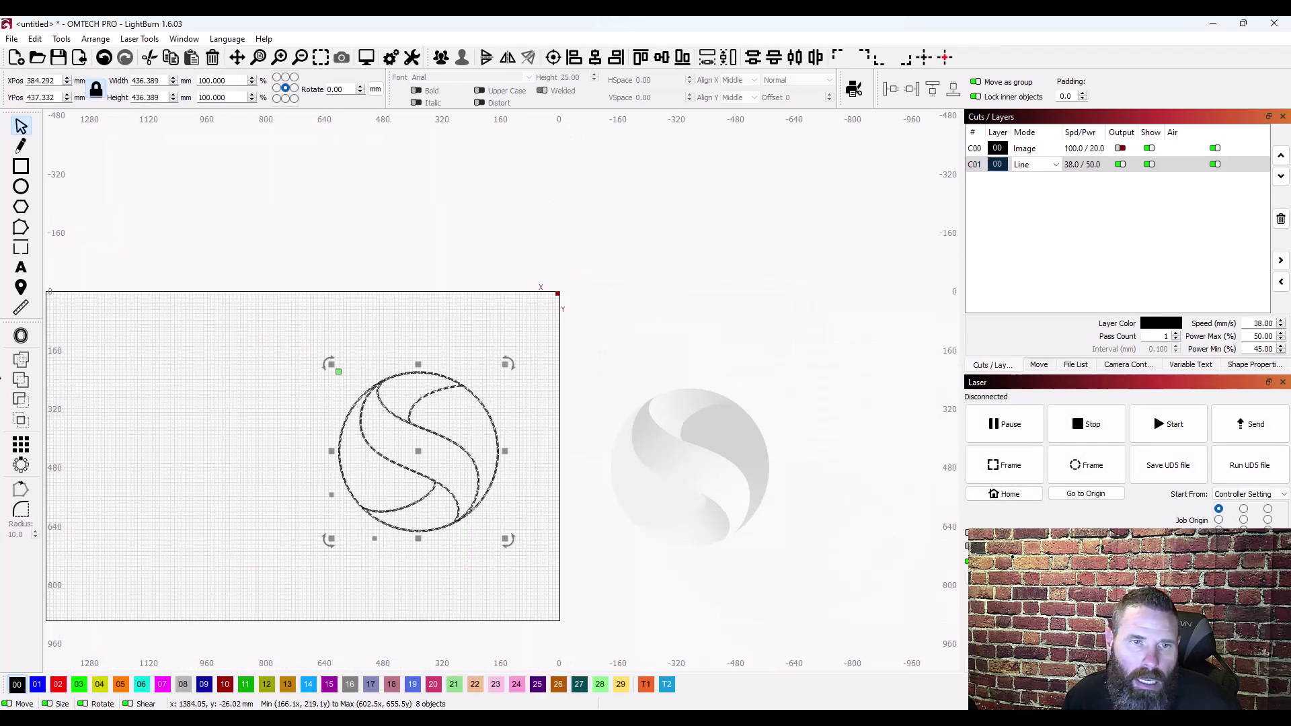
Delete the leftover original centre line between the offset outlines
scroll(429, 418, "up", 10)
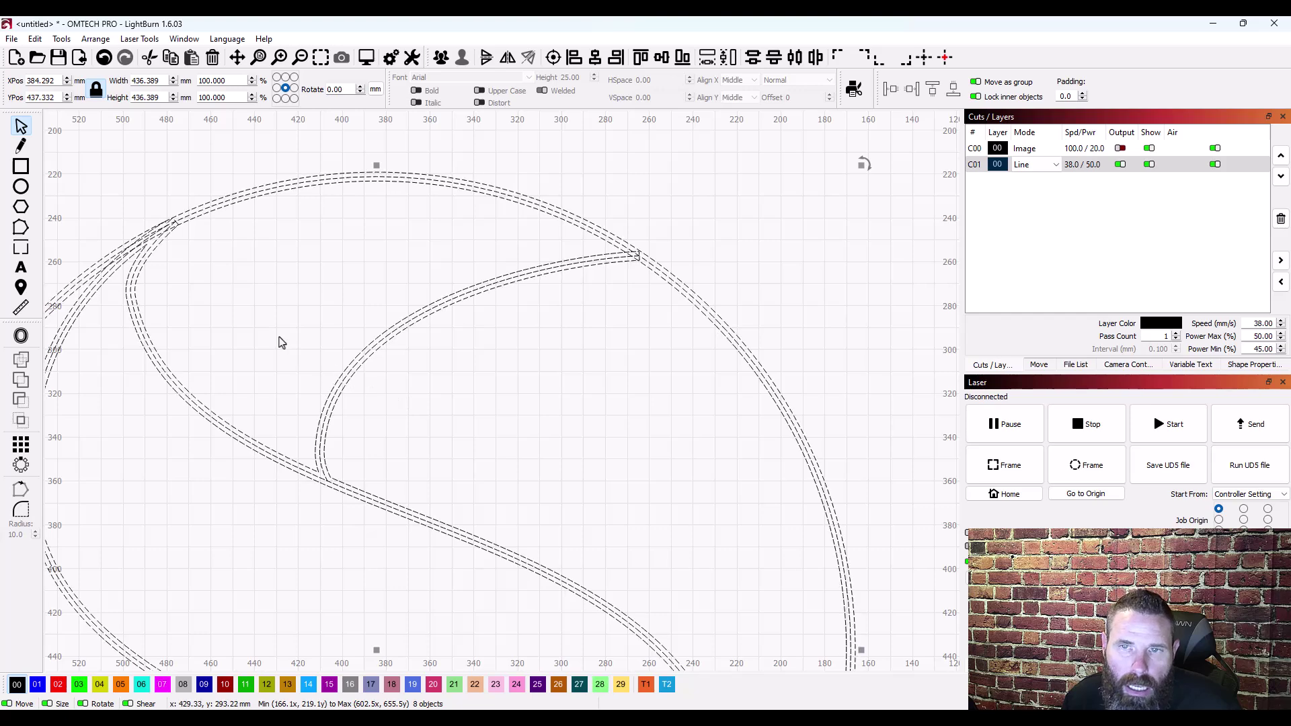
scroll(282, 341, "up", 2)
scroll(282, 342, "down", 2)
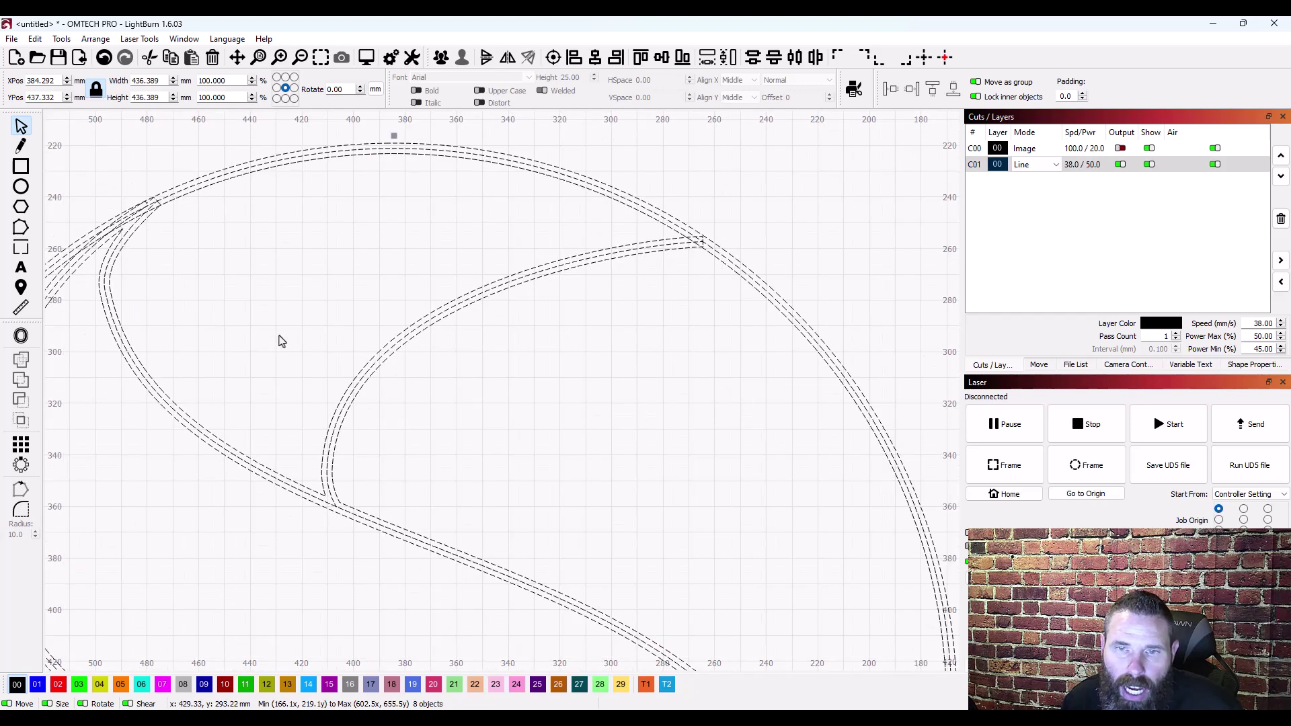
key("Escape")
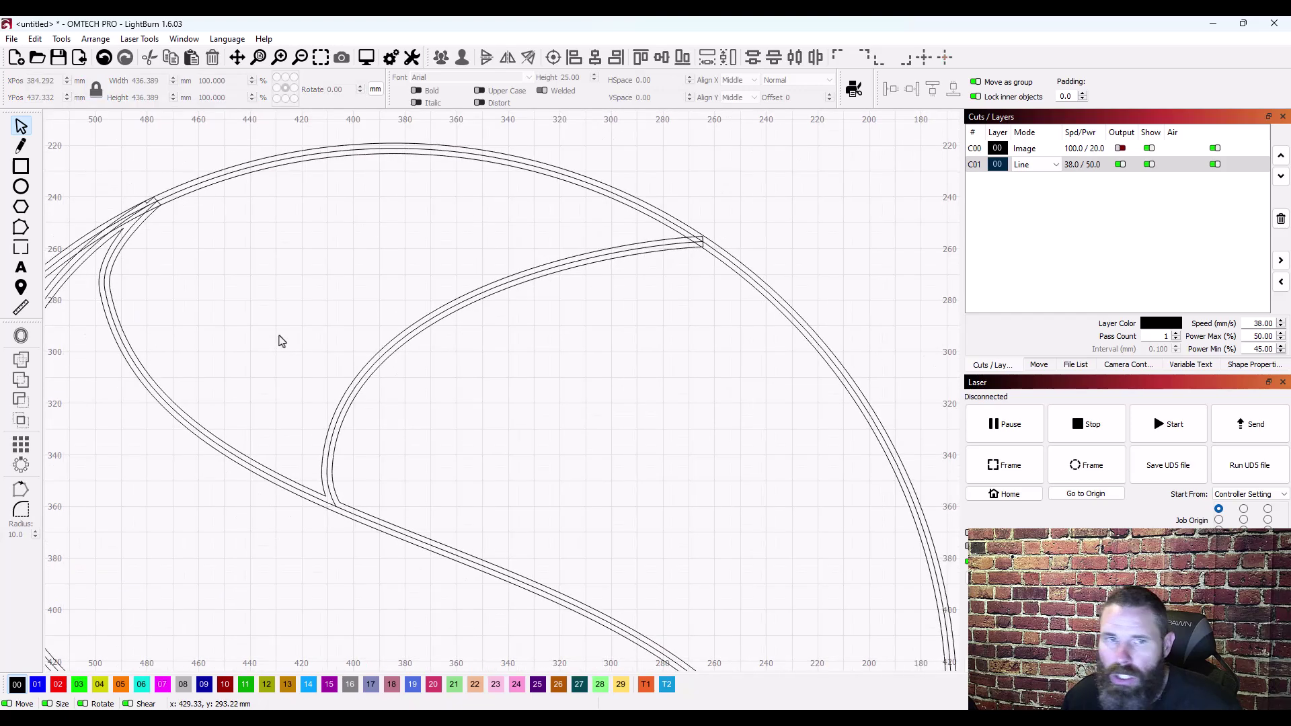
left_click(194, 186)
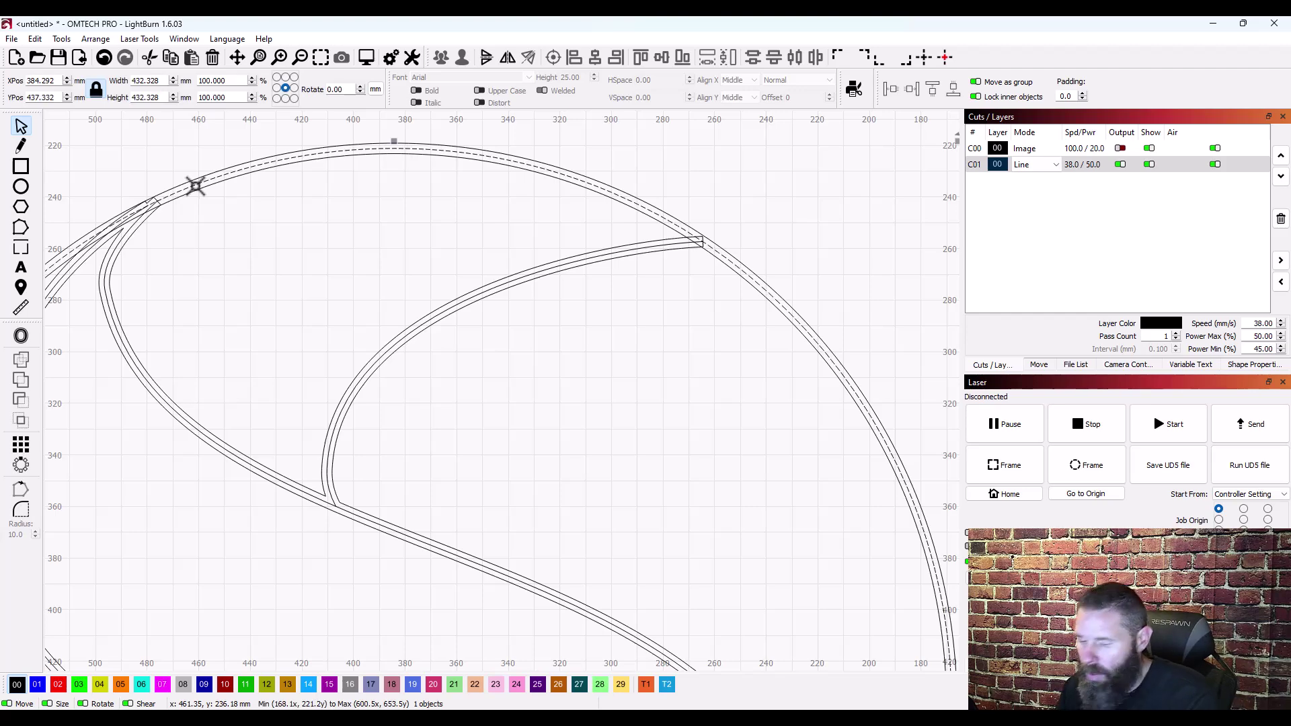
key("Escape")
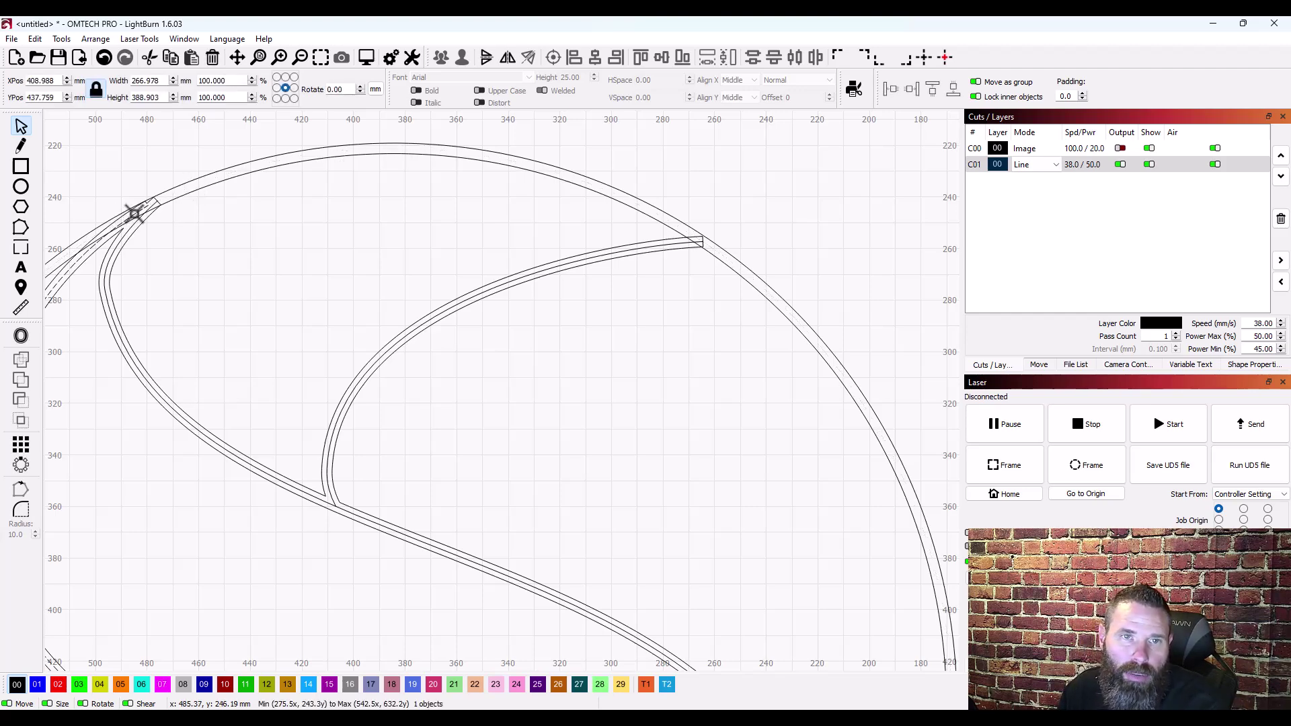
left_click(134, 224)
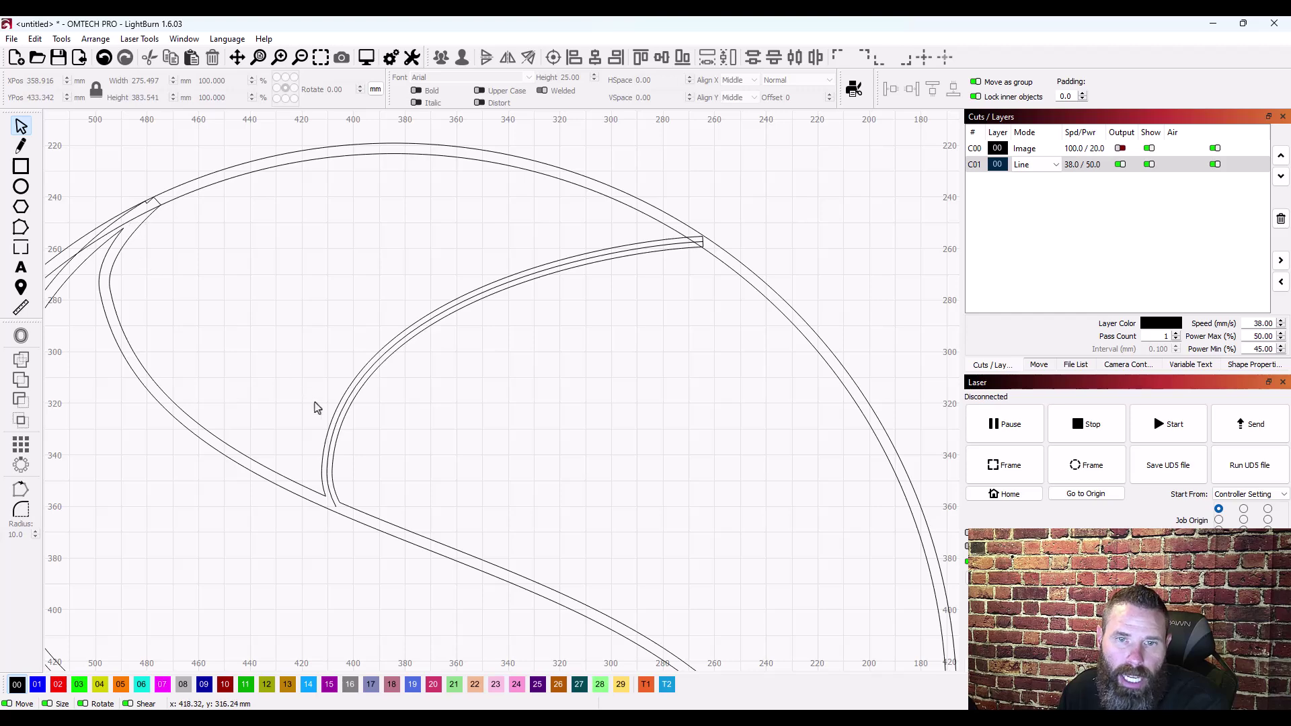
Trim the small stub at the curve junction and select the whole circular design
scroll(335, 427, "down", 5)
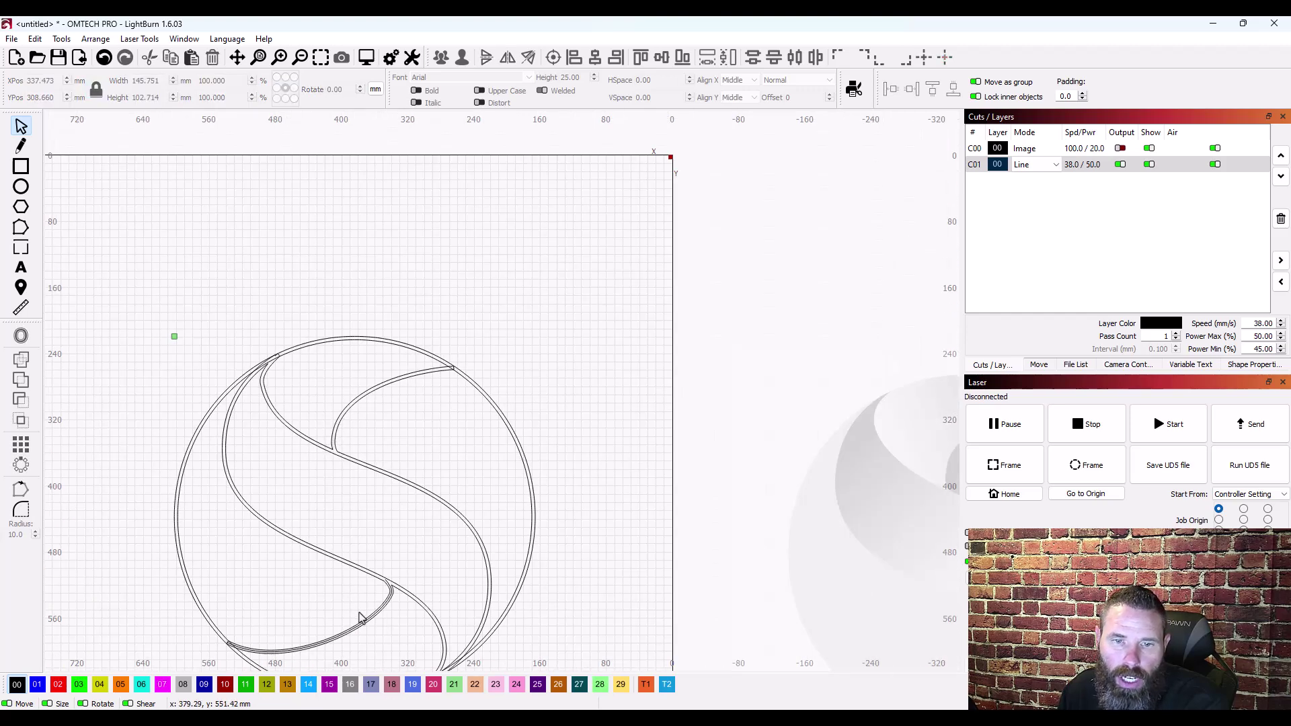
scroll(361, 615, "down", 2)
scroll(361, 615, "up", 8)
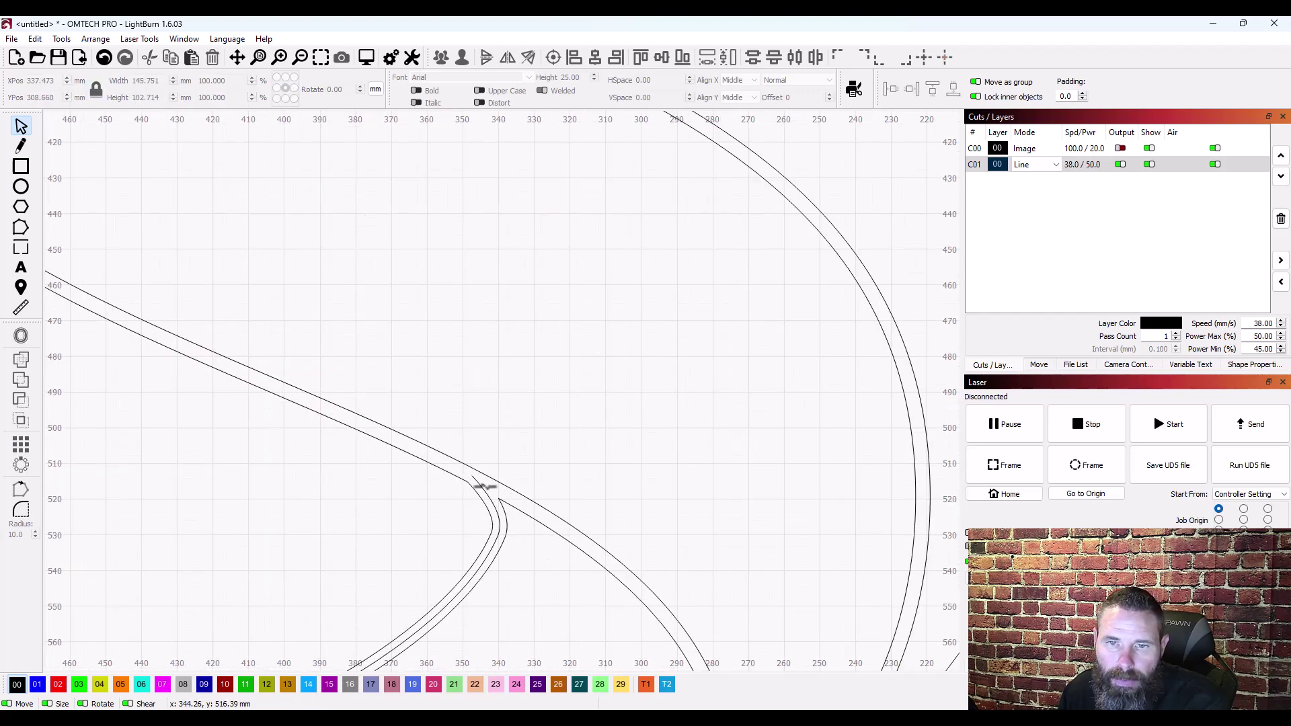
left_click(480, 488)
scroll(484, 494, "down", 4)
scroll(525, 552, "up", 3)
scroll(550, 567, "down", 5)
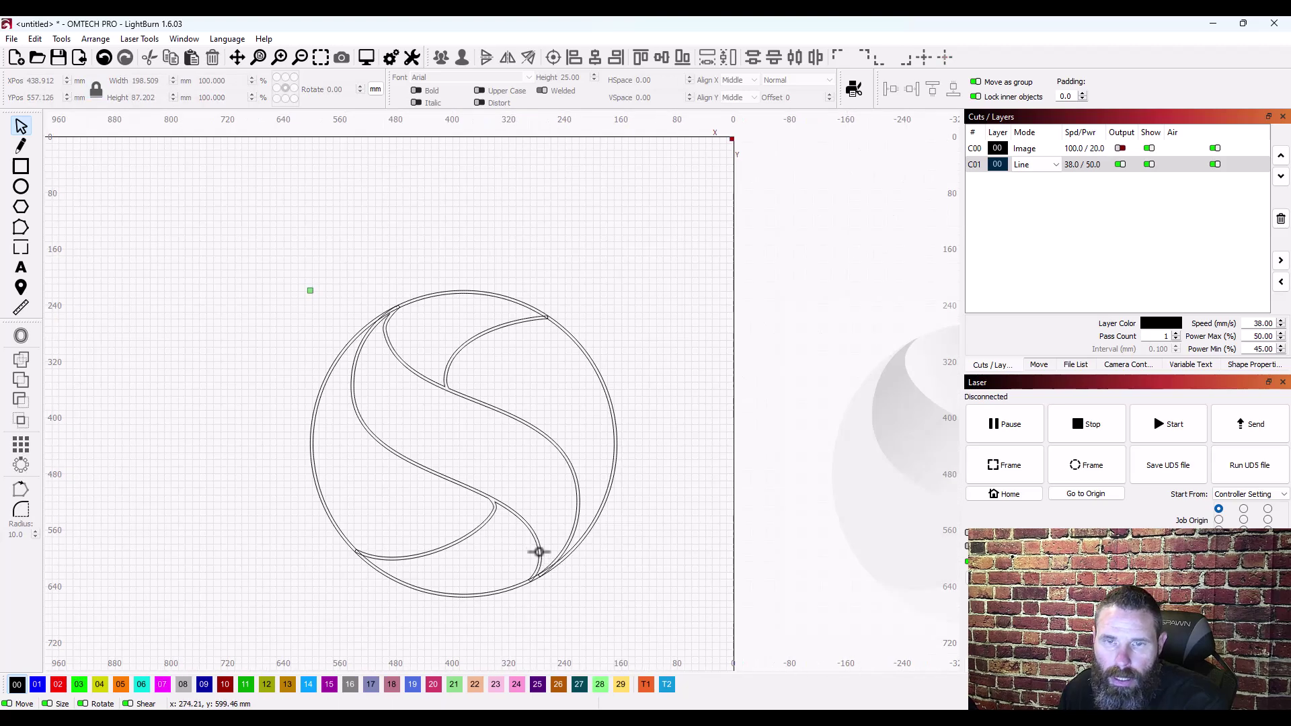
left_click_drag(591, 626, 286, 506)
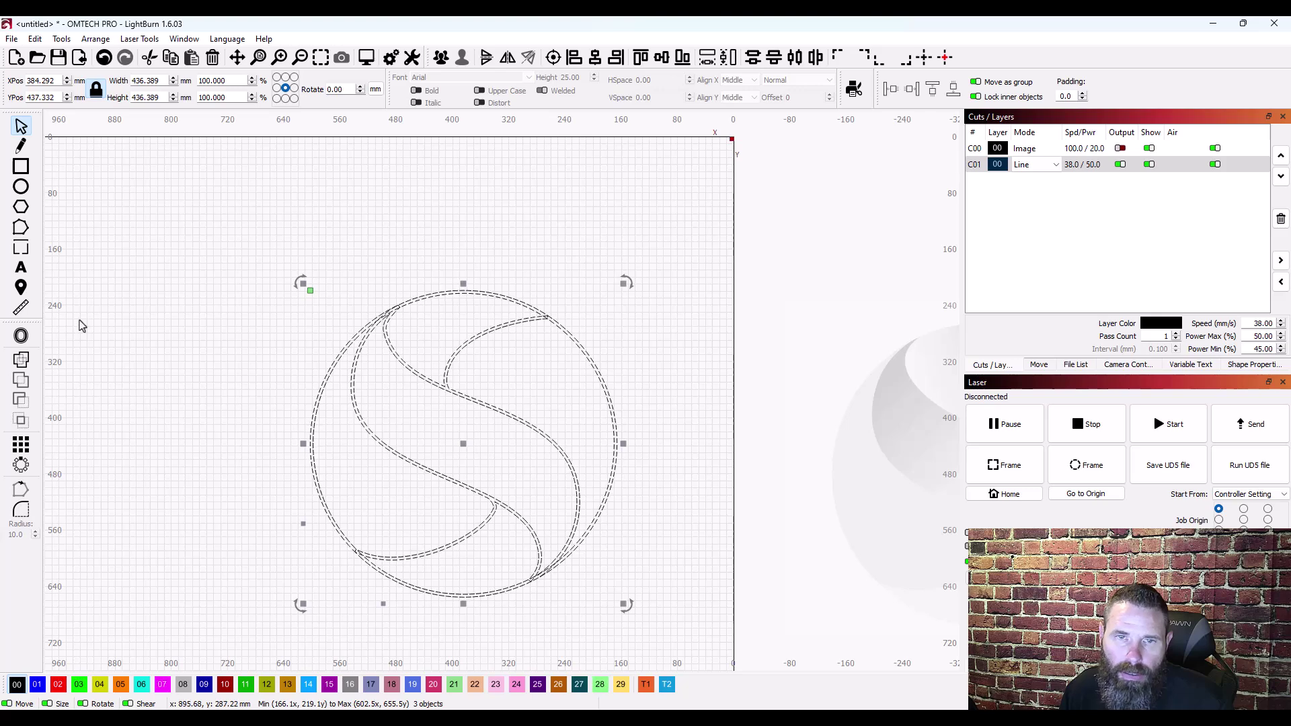
Try welding the whole design, then undo it because the S curves were lost
left_click(22, 361)
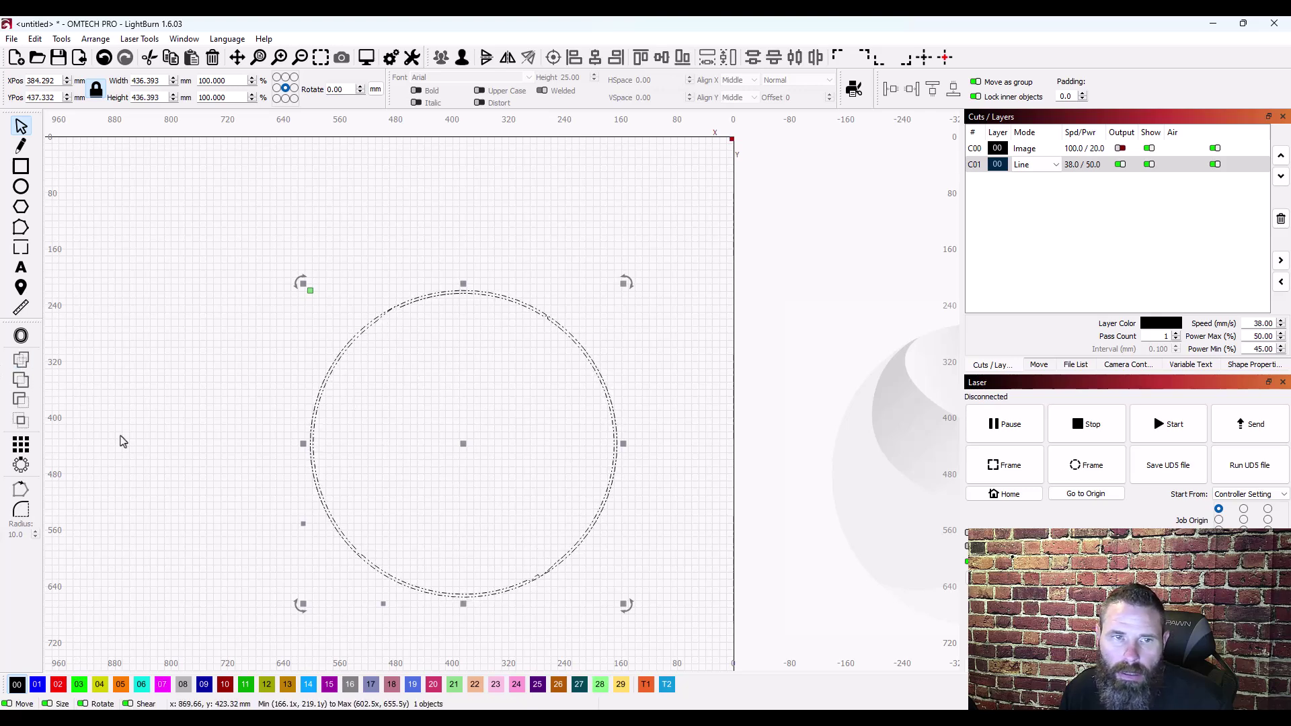
key("ctrl+z")
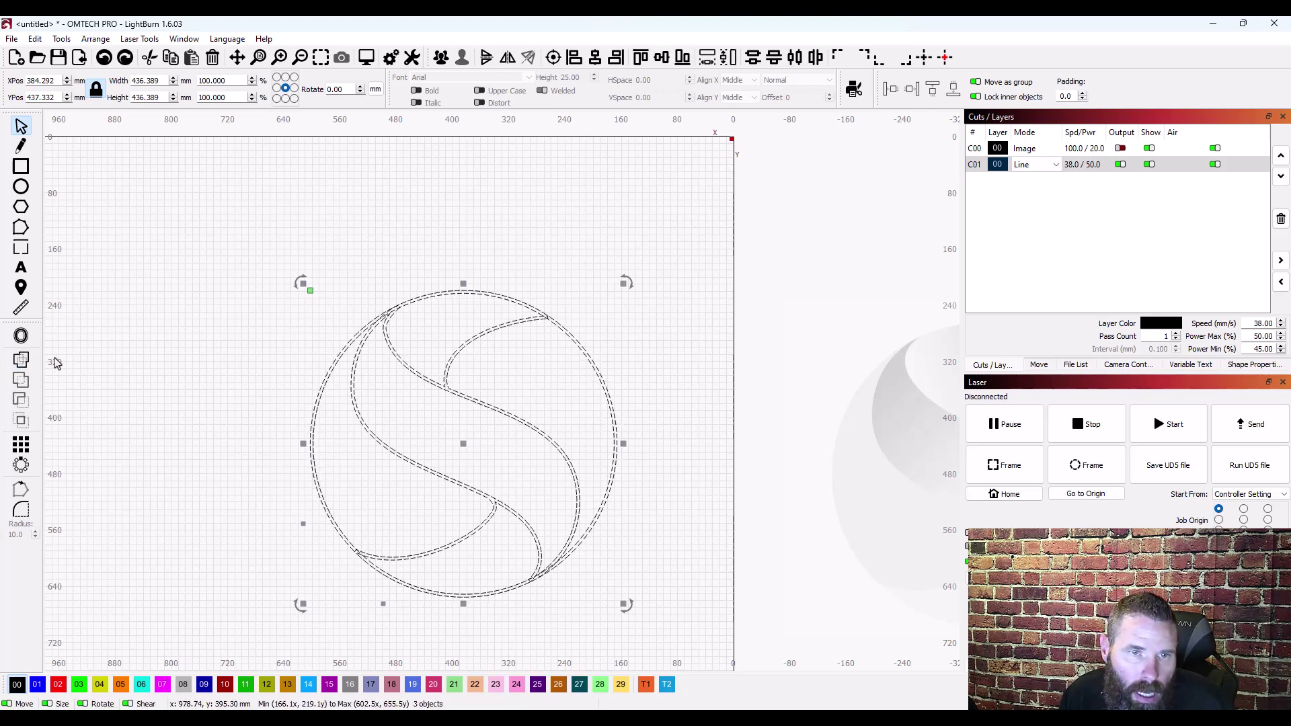
left_click(314, 402)
key("ctrl+a")
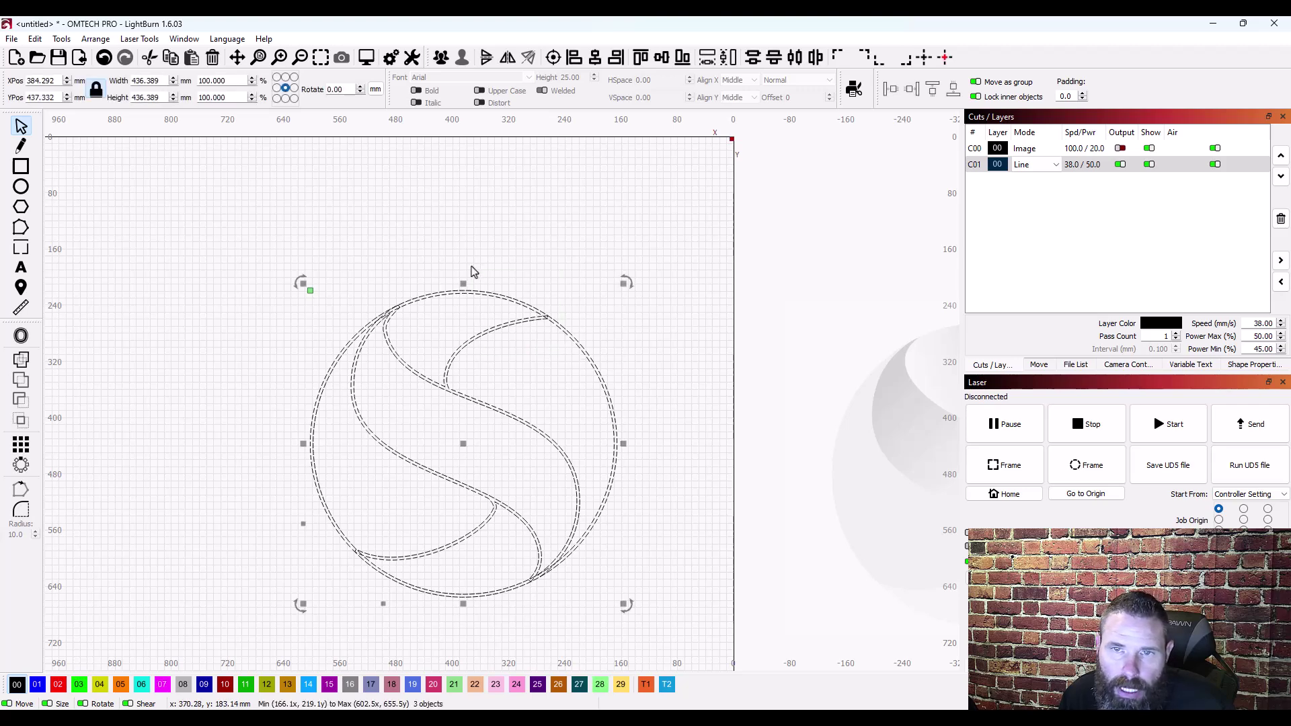
Select the inner S-curve outlines together with the outer circle
scroll(384, 336, "up", 2)
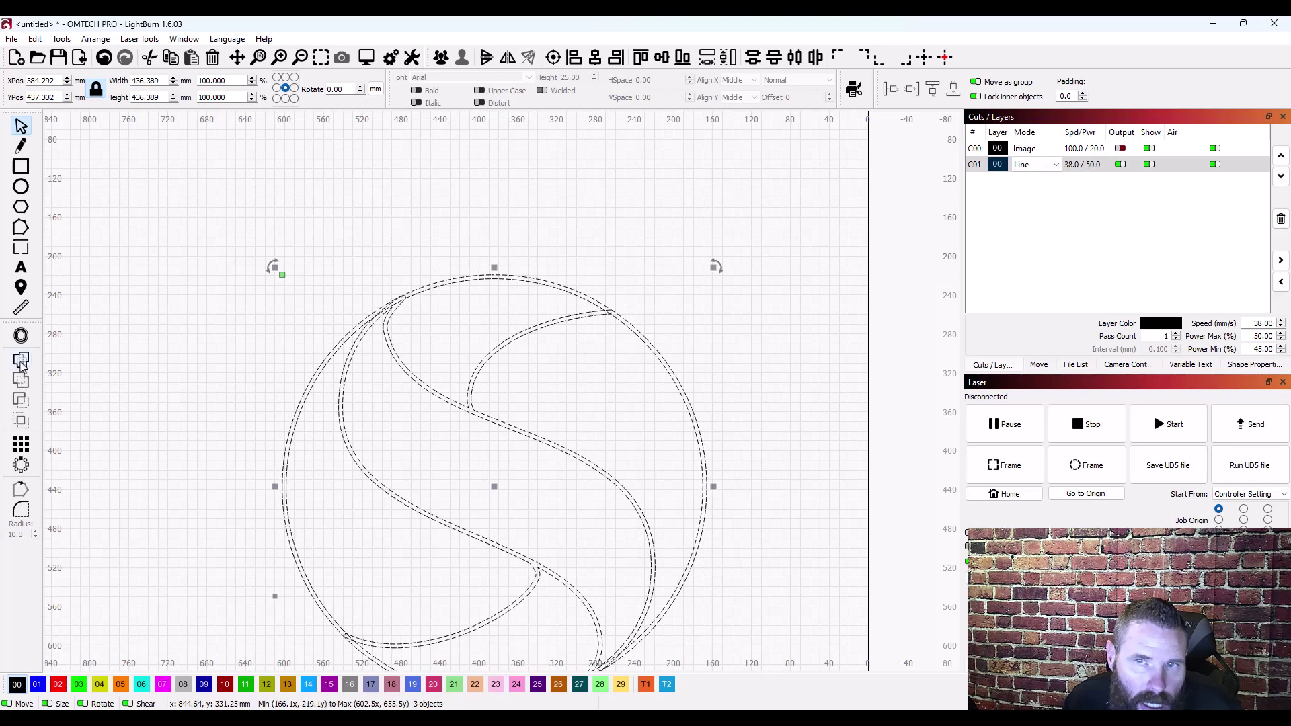
left_click(209, 345)
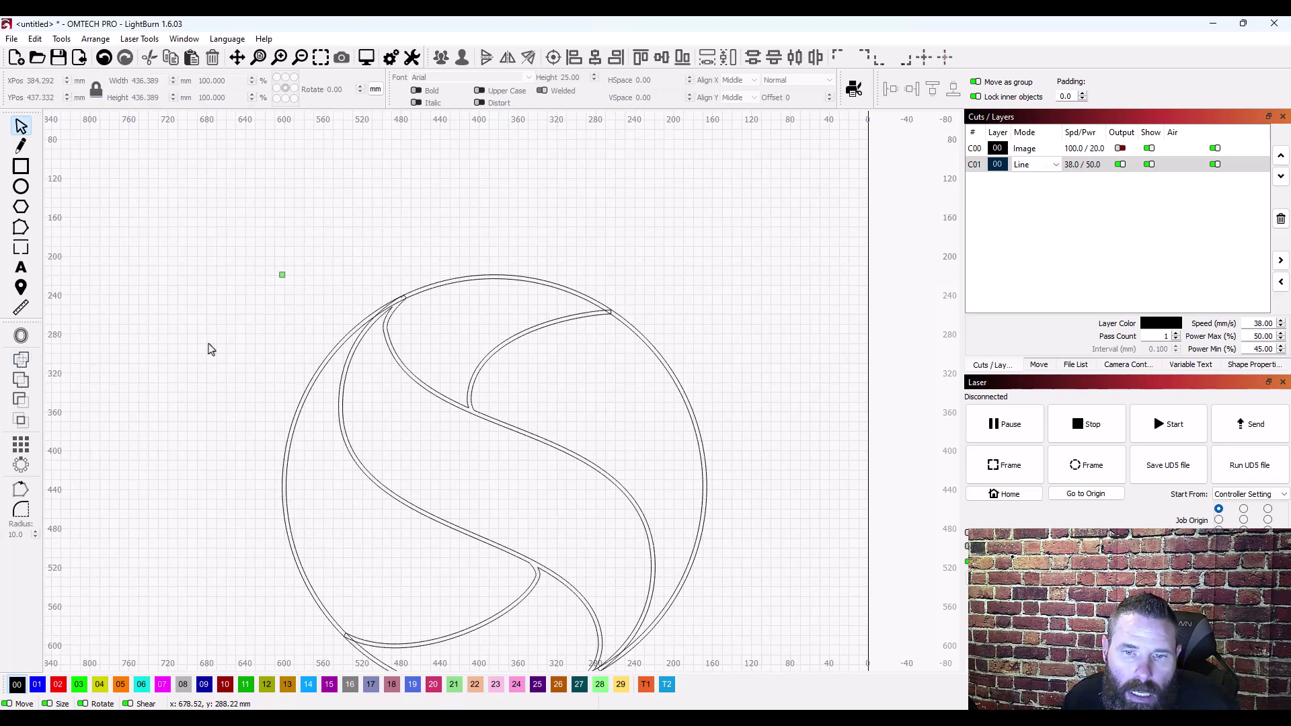
left_click_drag(369, 472, 348, 443)
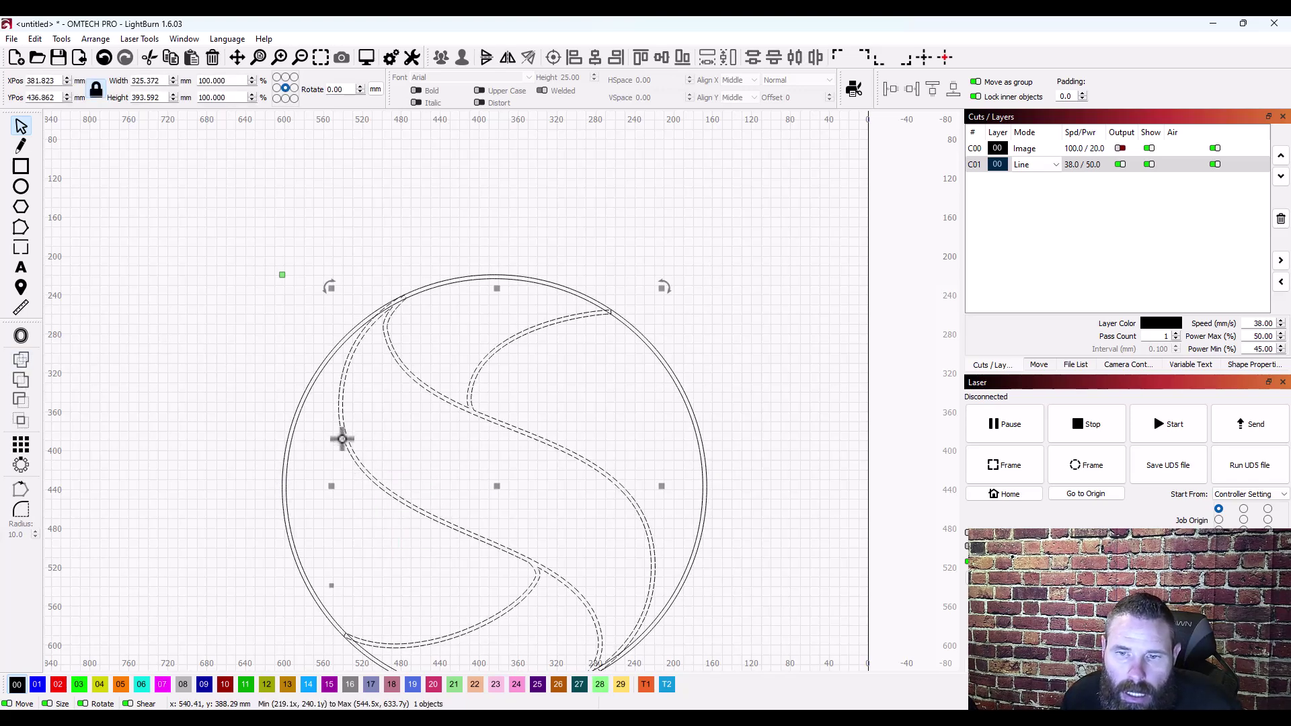
left_click(626, 325)
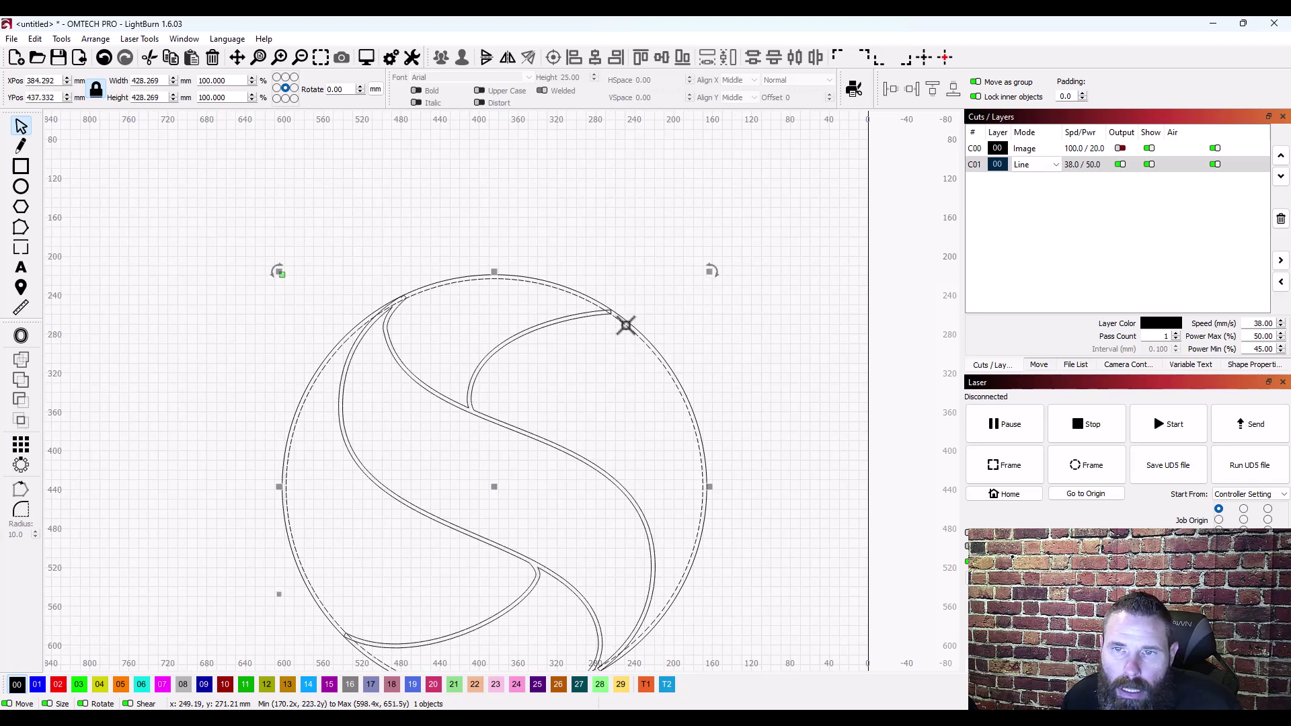
left_click(564, 320)
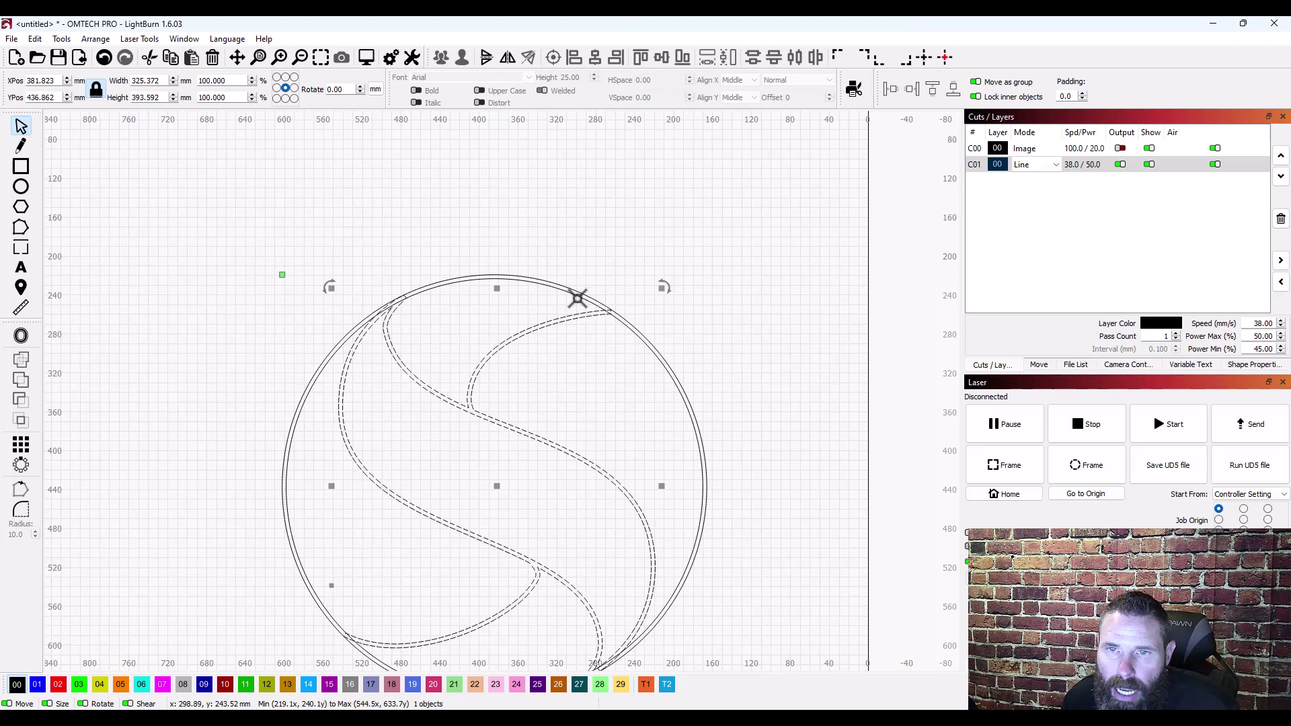
left_click(577, 298, "shift")
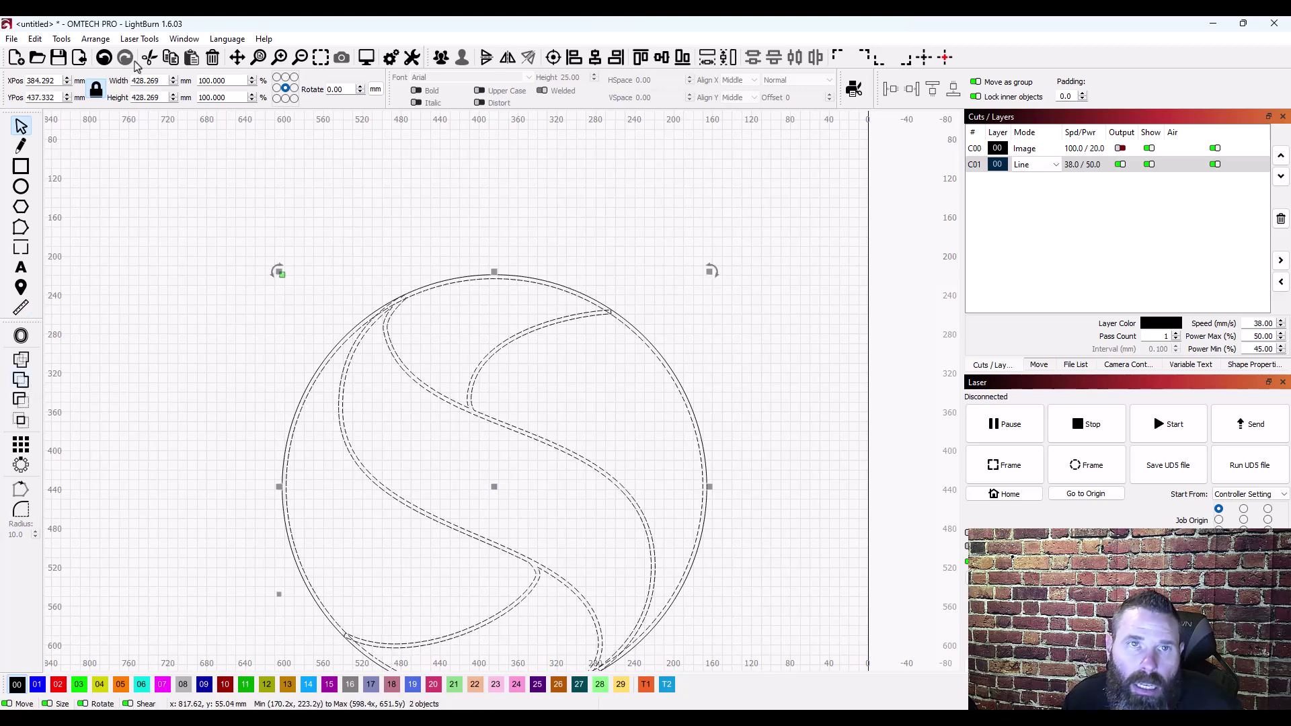
left_click(61, 39)
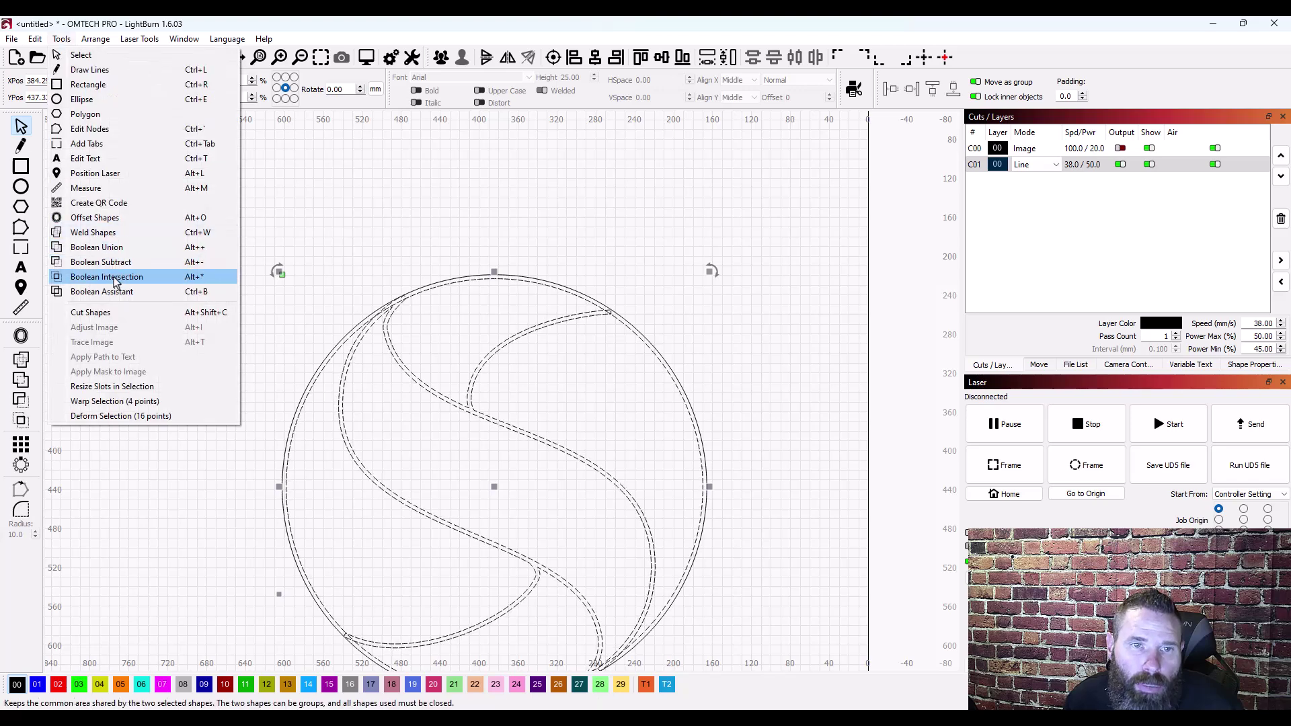
Combine the S outlines and circle with Boolean Subtract B-A after previewing Intersection, Union and A-B
left_click(118, 299)
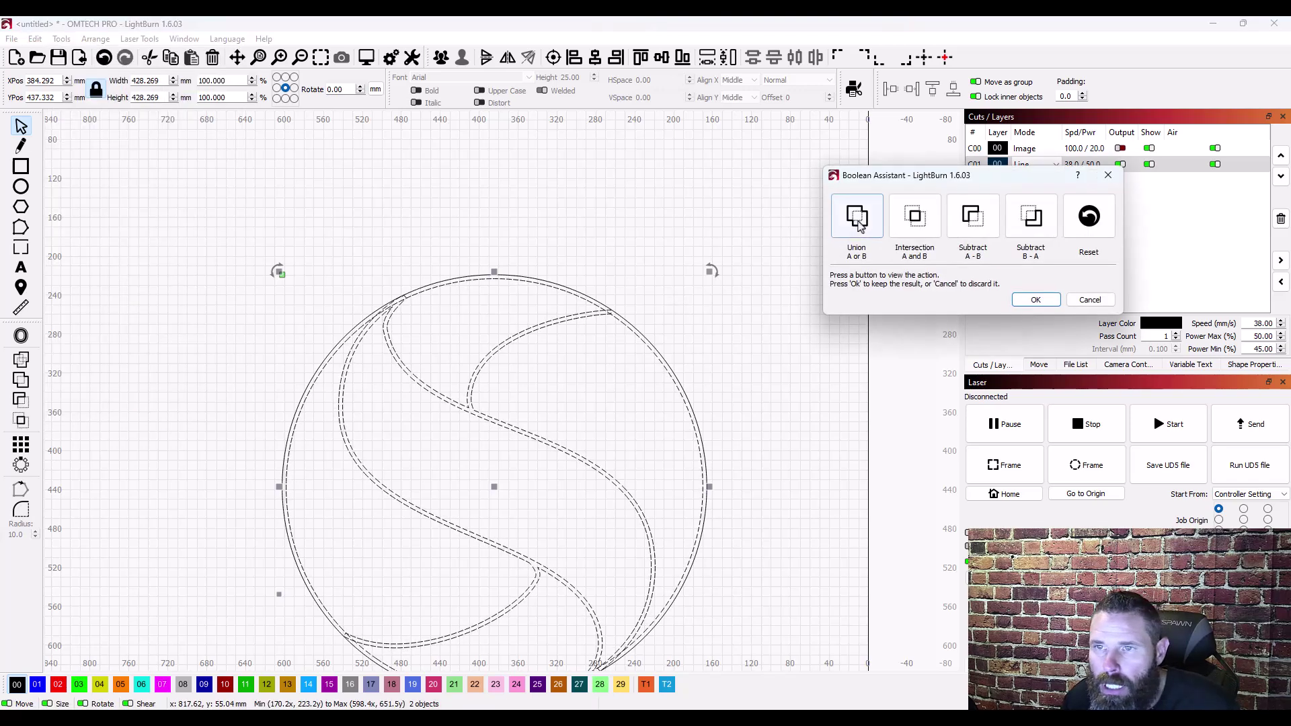
left_click(919, 225)
left_click(868, 226)
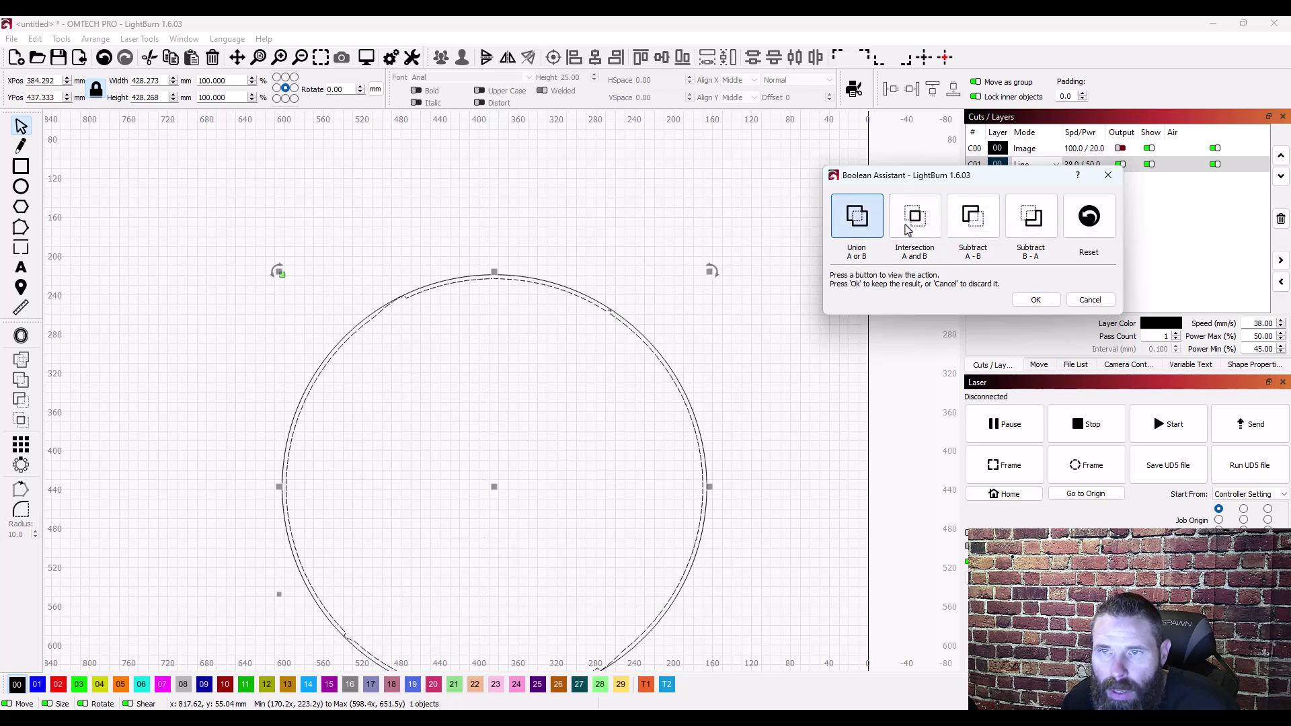
left_click(958, 225)
left_click(1029, 228)
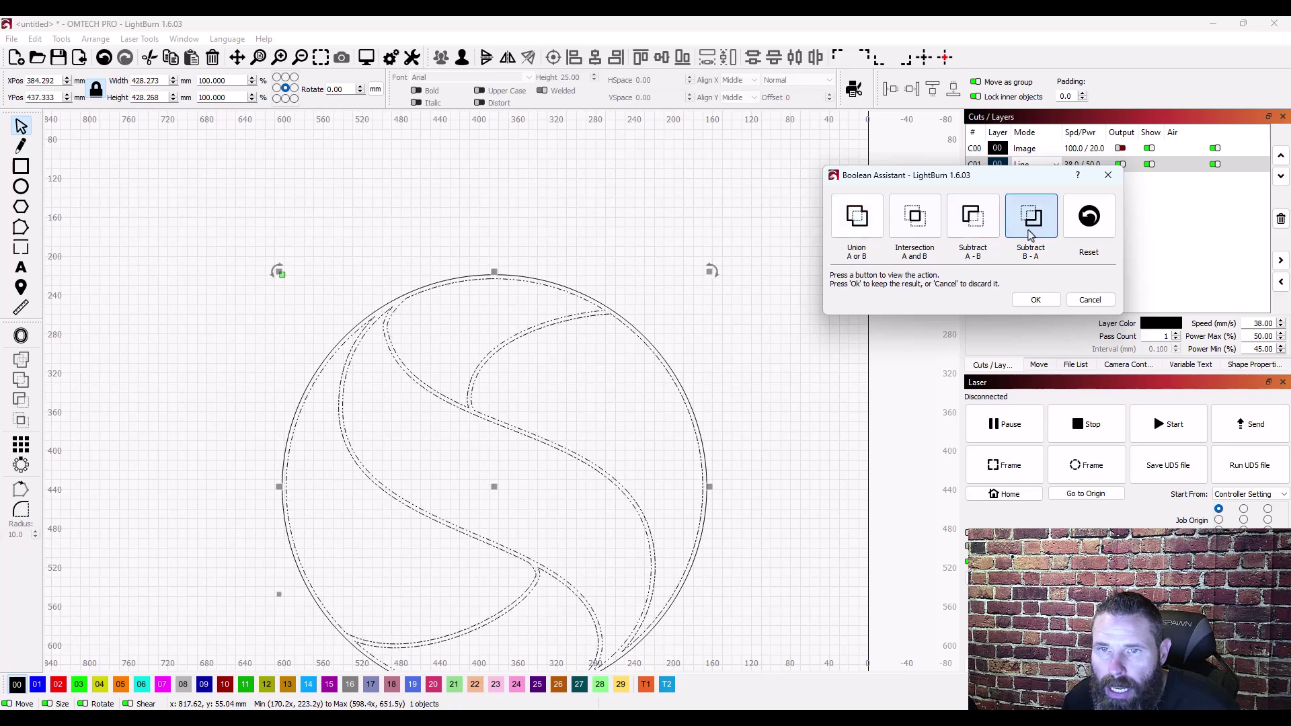
left_click(1044, 302)
scroll(765, 269, "down", 2)
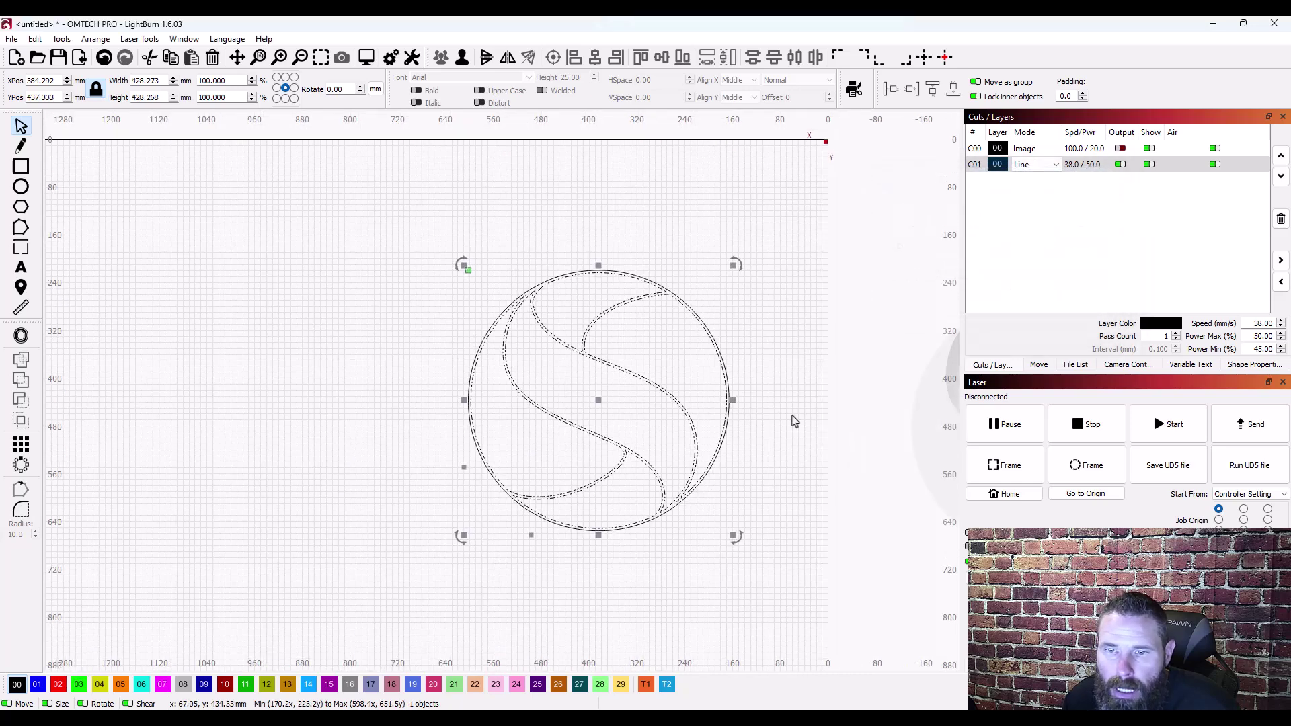
left_click_drag(801, 538, 471, 310)
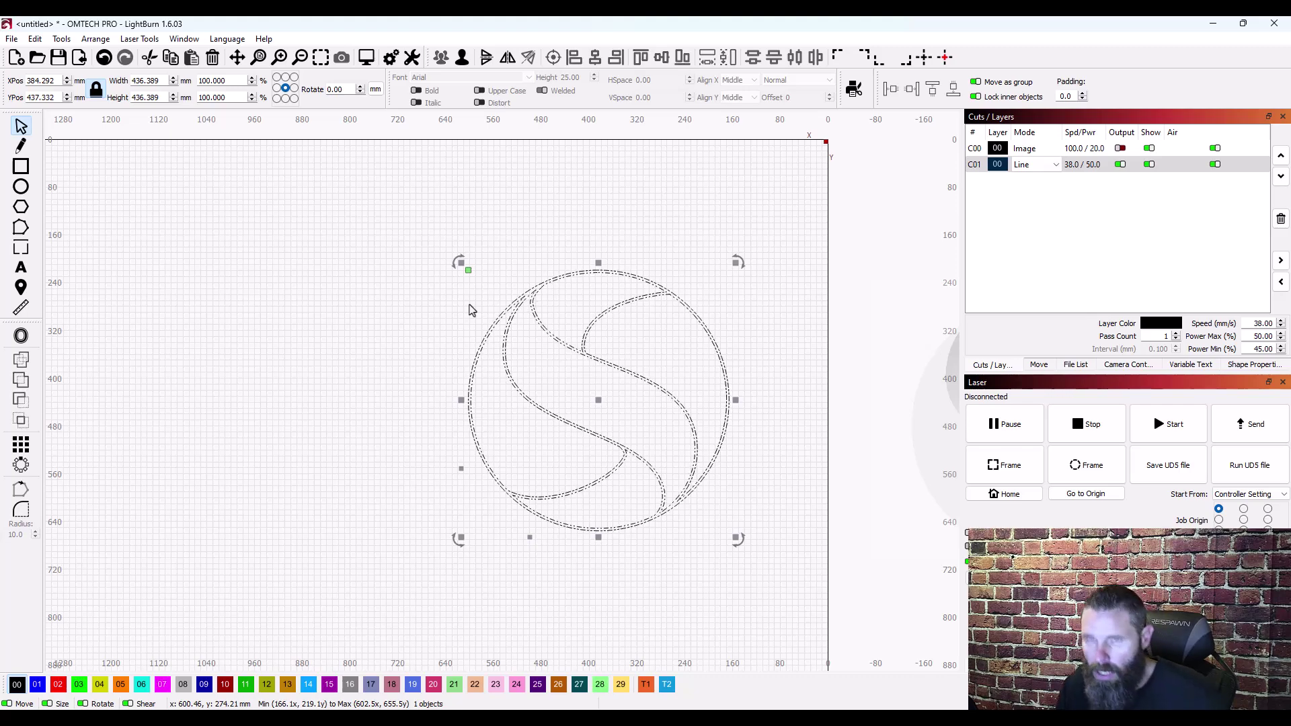
Switch layer C01's mode to Fill to preview the merged design
left_click(1055, 166)
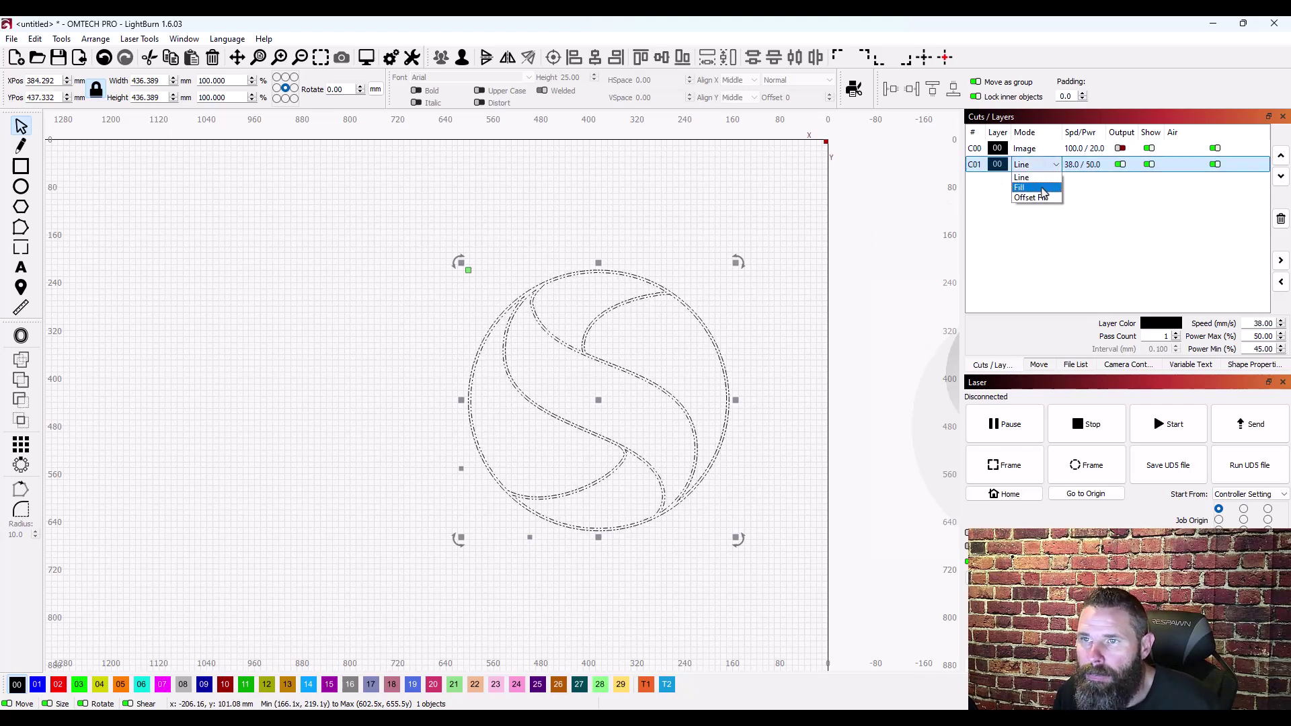
left_click(1028, 177)
scroll(691, 369, "up", 4)
scroll(692, 375, "down", 3)
scroll(758, 477, "down", 1)
scroll(773, 490, "up", 3)
scroll(773, 490, "down", 3)
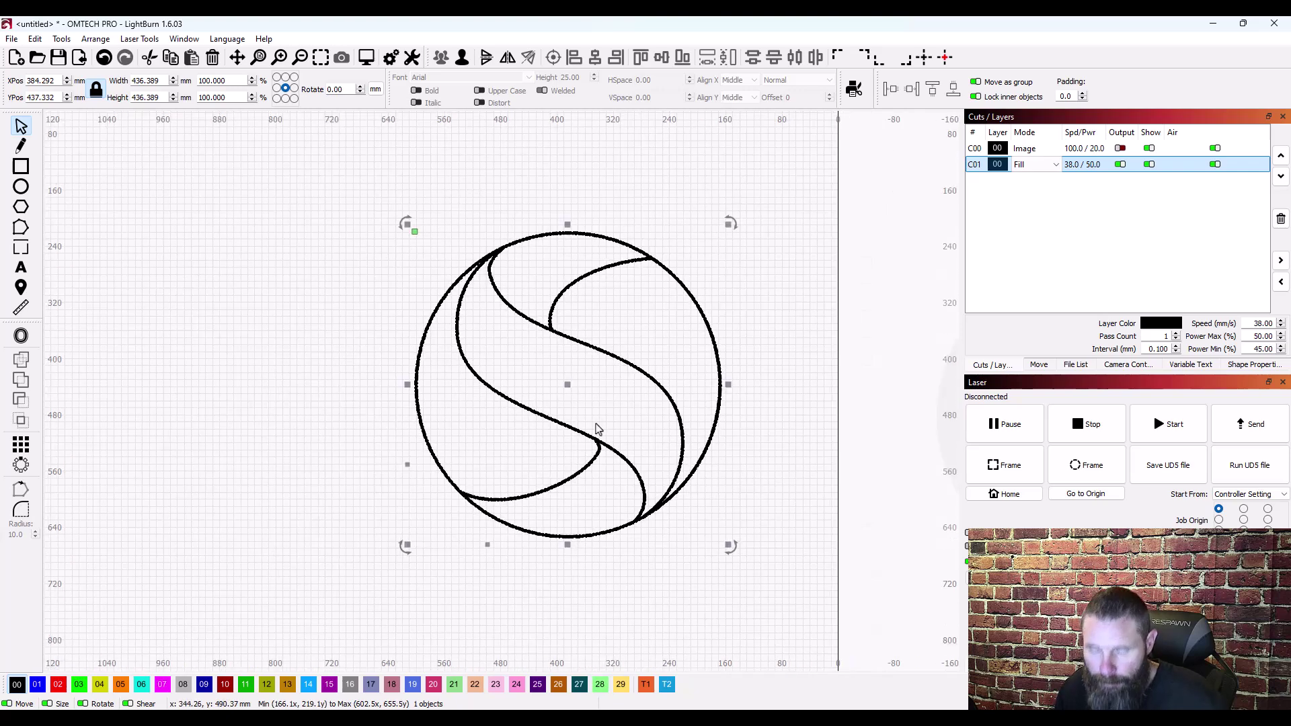
Undo twice to restore Line mode and the single-line S-swirl paths
key("ctrl+z")
key("ctrl+z")
key("ctrl+z")
key("ctrl+z")
key("ctrl+z")
key("ctrl+z")
key("ctrl+z")
key("ctrl+z")
key("ctrl+z")
key("ctrl+z")
key("ctrl+z")
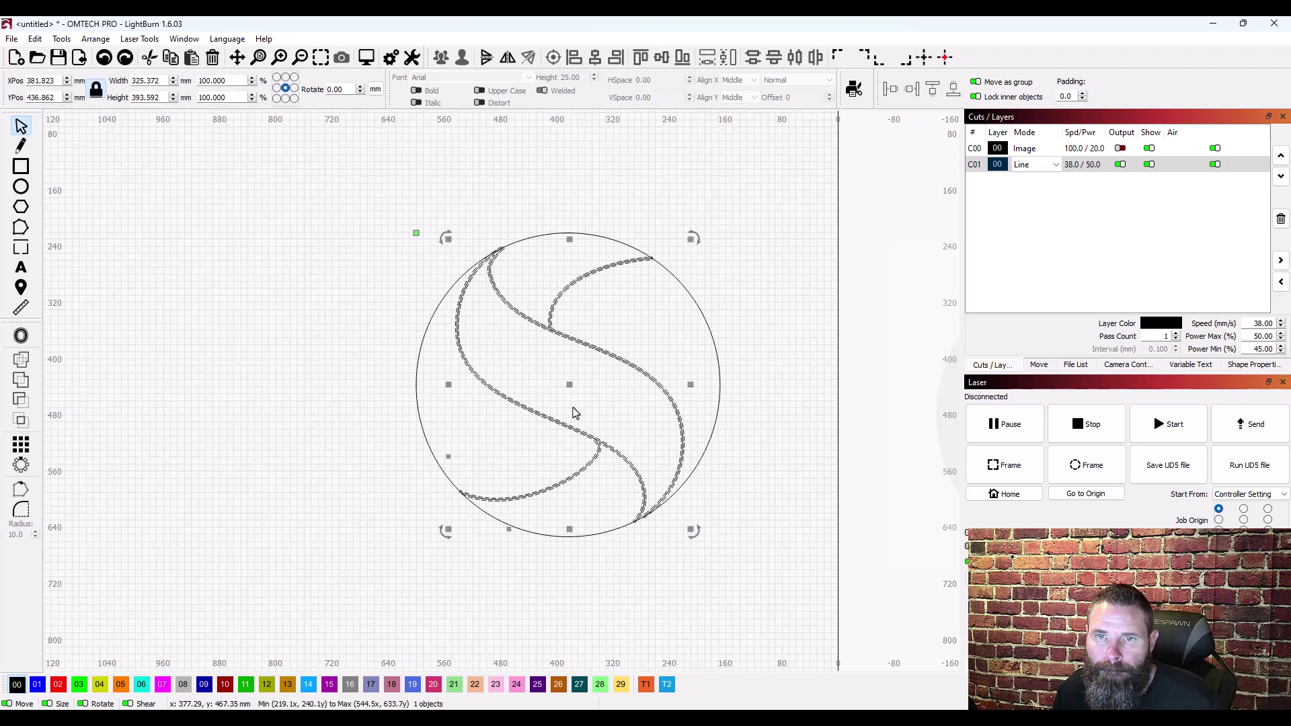
key("ctrl+z")
left_click(337, 320)
scroll(338, 320, "down", 1)
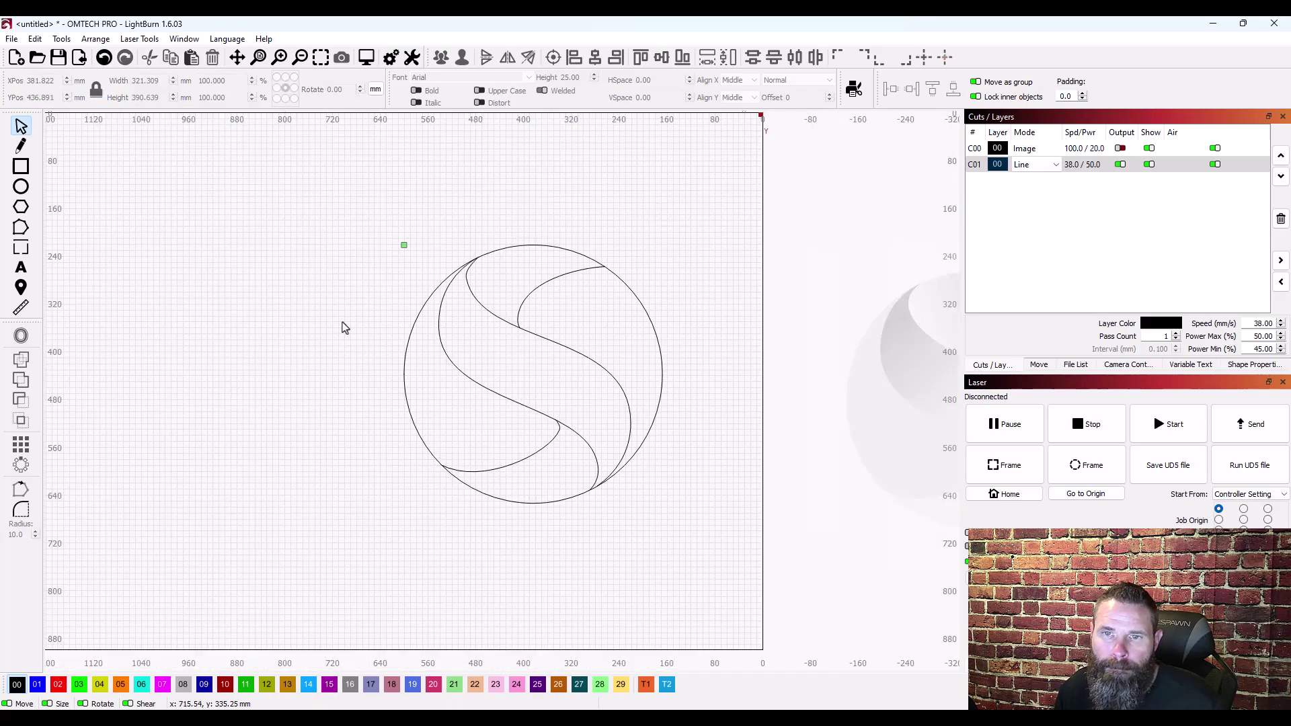
scroll(649, 491, "up", 3)
scroll(639, 353, "down", 2)
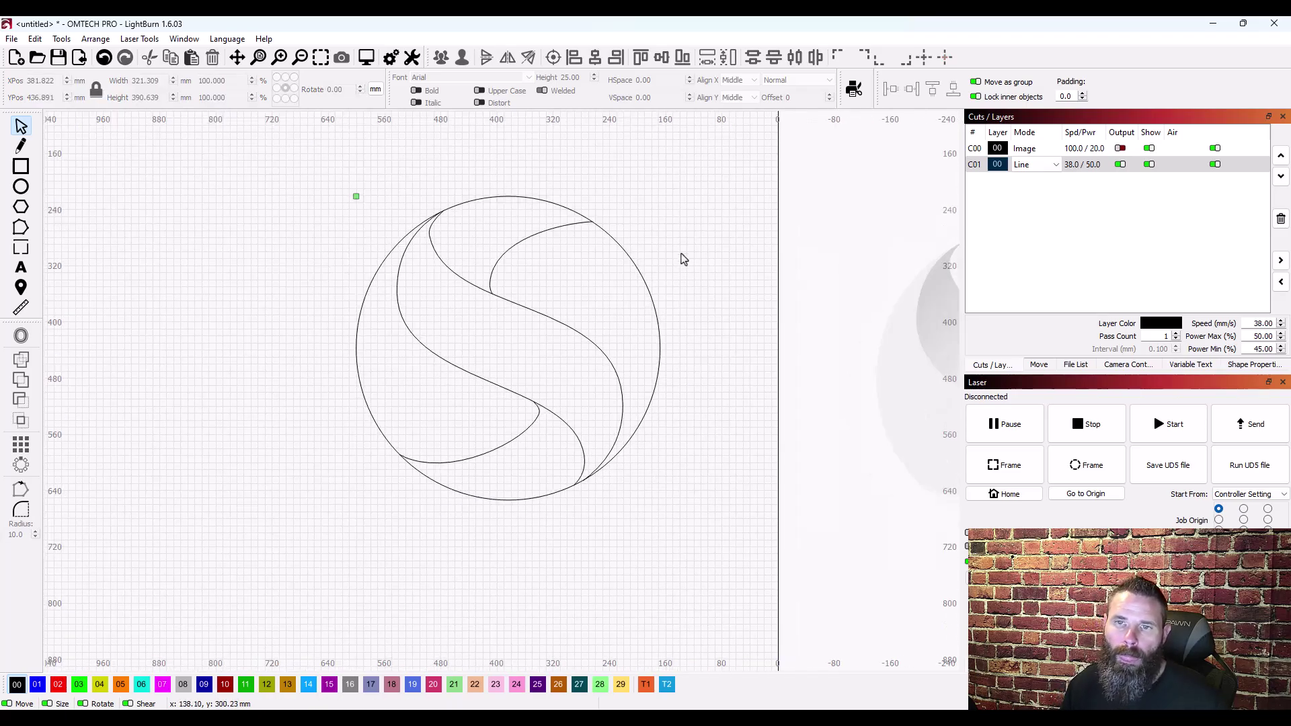